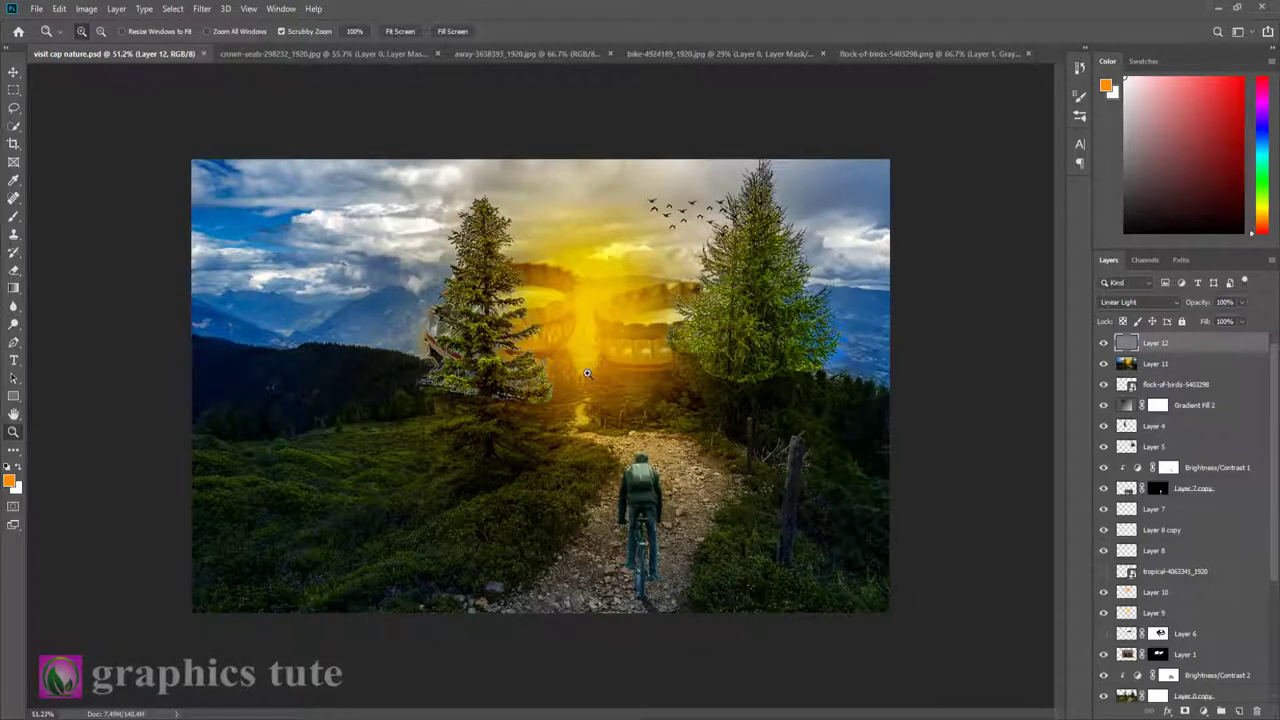
Step: Zoom in and out on the composite to inspect the golden glow around the caps
drag(570, 367, 565, 373)
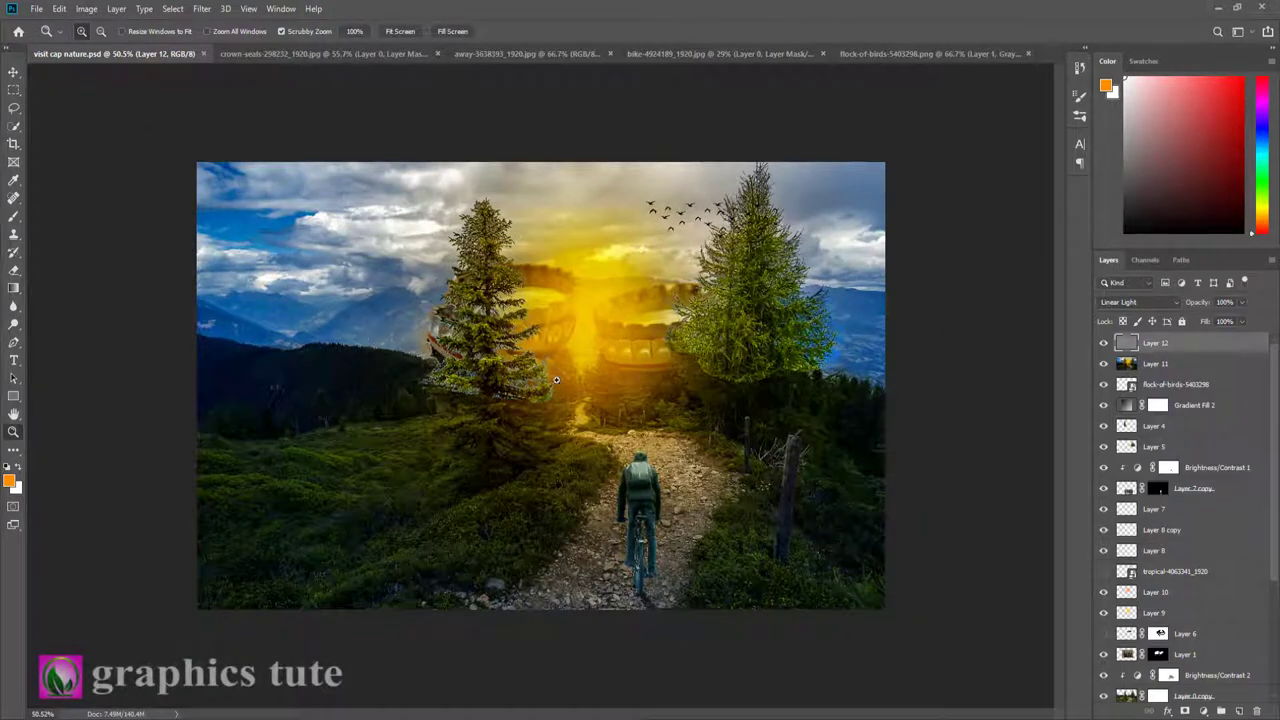
mouse_move(556, 380)
mouse_down()
mouse_move(569, 366)
mouse_move(616, 406)
mouse_up()
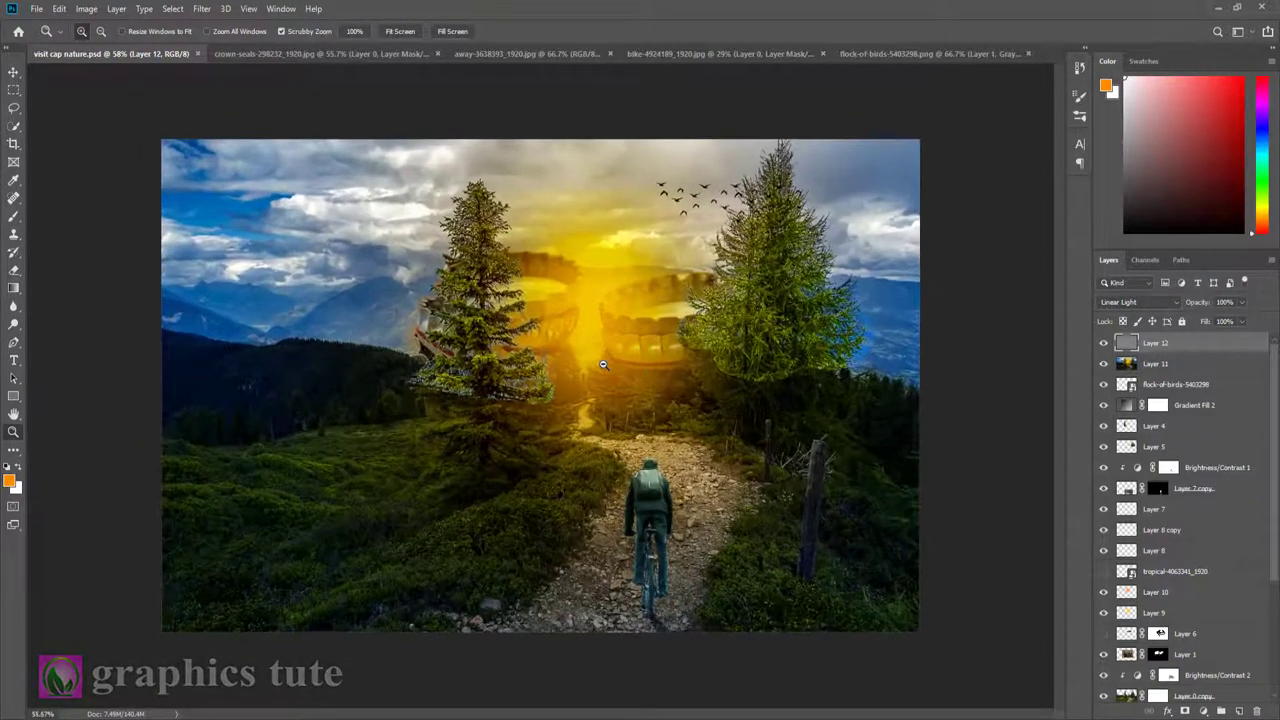
drag(571, 364, 616, 397)
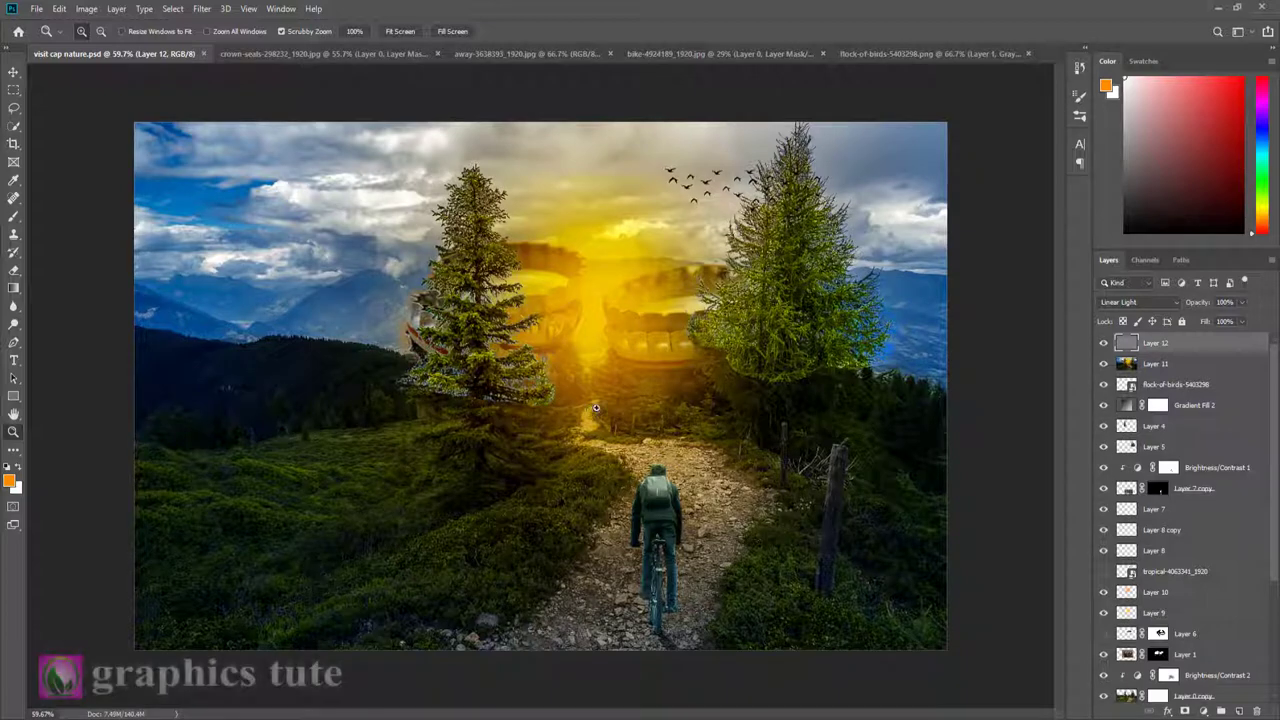
drag(609, 401, 606, 369)
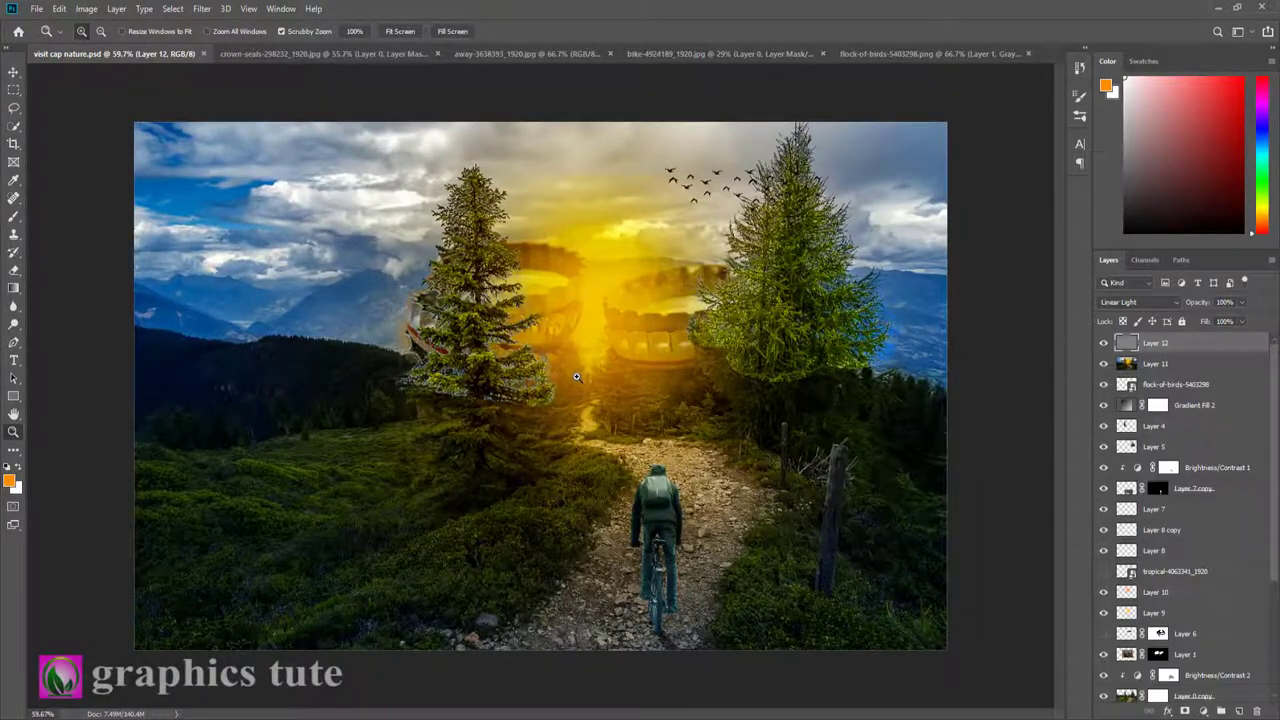
drag(607, 379, 616, 383)
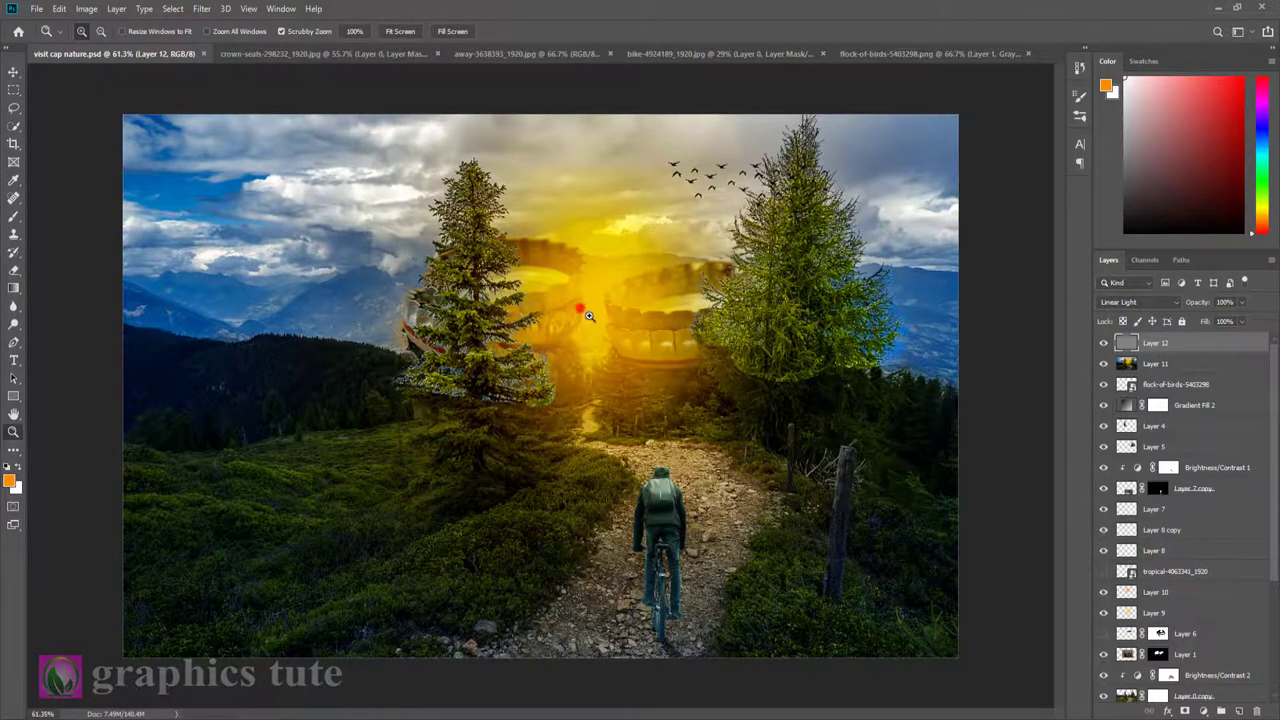
drag(589, 316, 600, 316)
drag(665, 478, 657, 499)
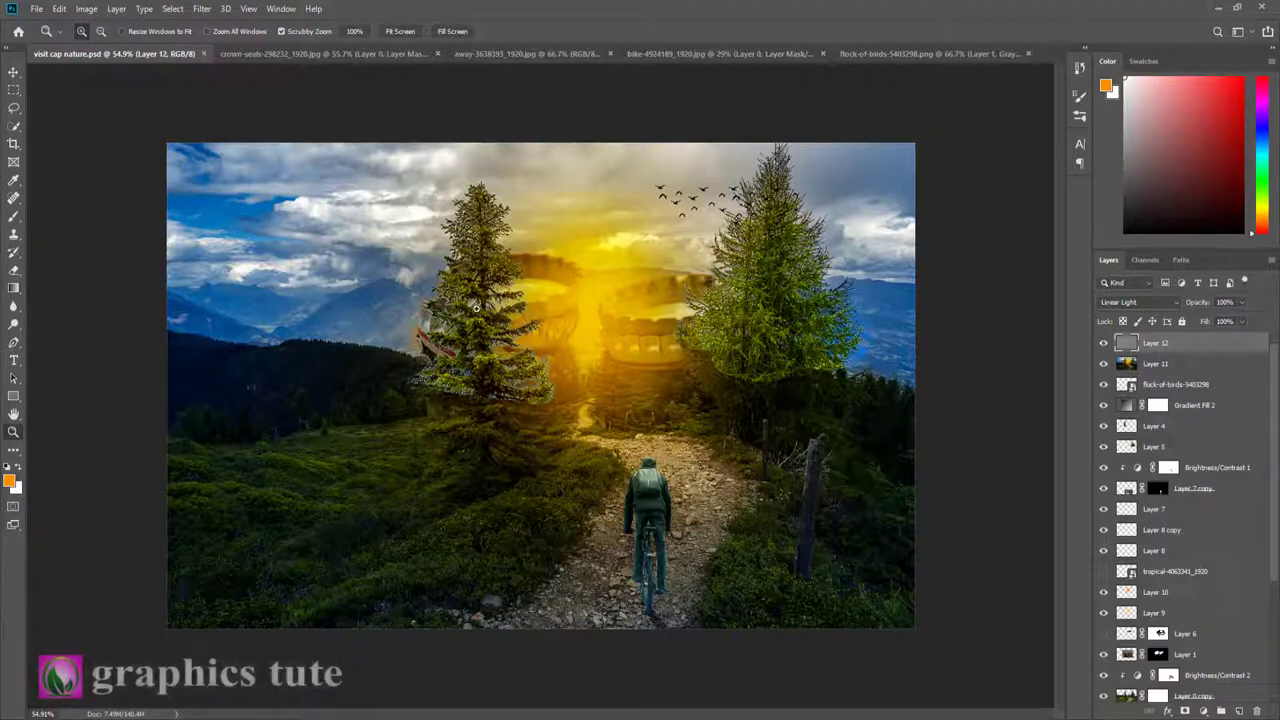
Step: Zoom closer on the composite centre, then bring up the away-3638393 trail photo
mouse_move(476, 305)
mouse_down()
mouse_move(574, 306)
mouse_move(700, 407)
mouse_up()
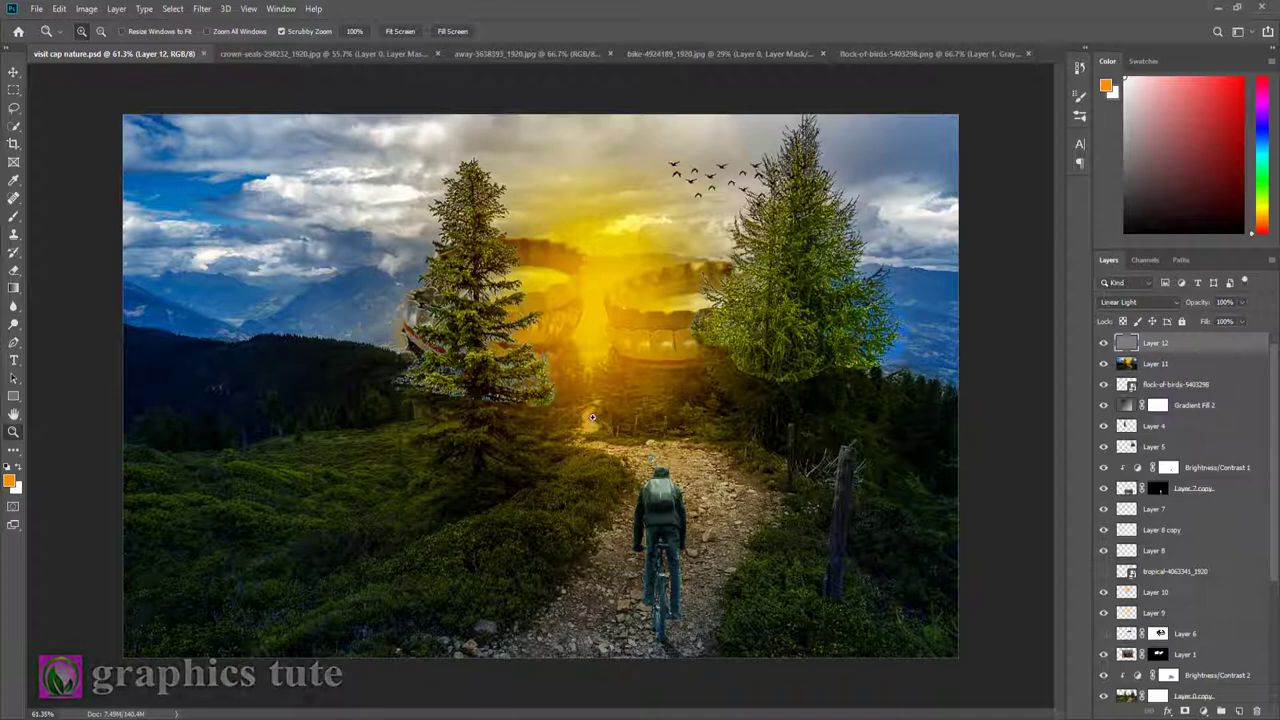
mouse_move(628, 409)
mouse_down()
mouse_move(614, 409)
mouse_move(629, 399)
mouse_move(654, 413)
mouse_up()
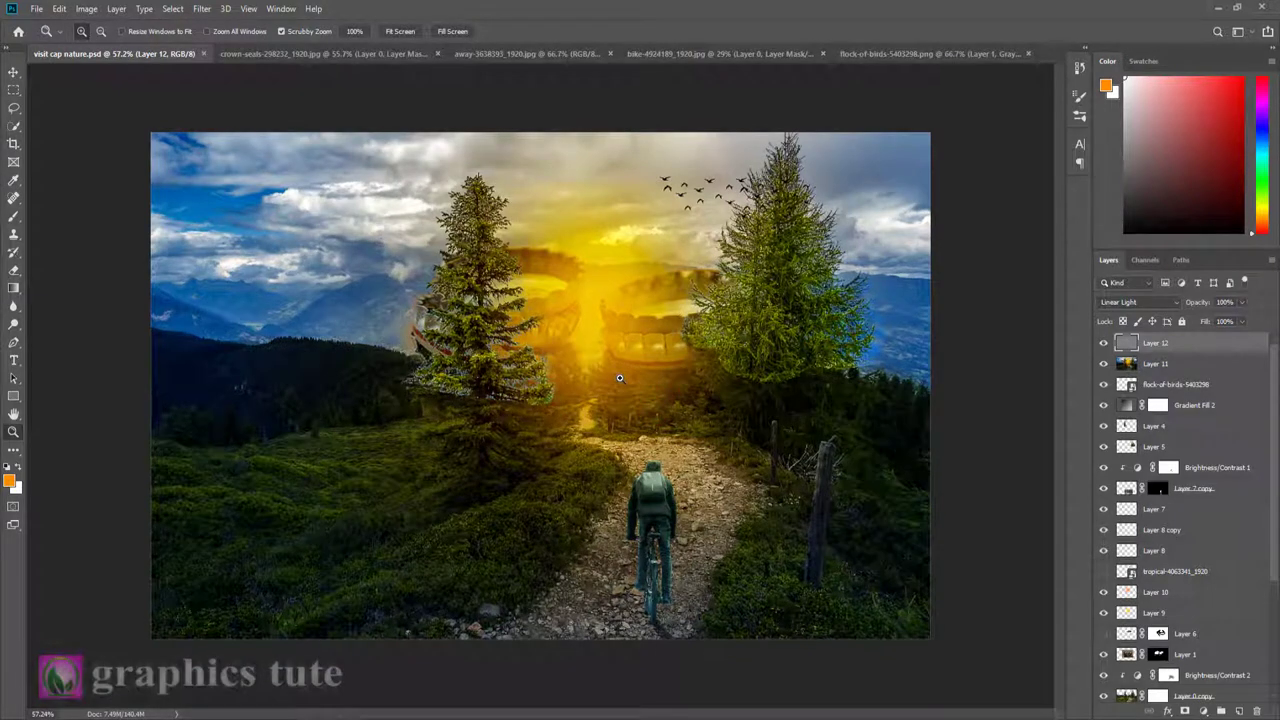
click(604, 335)
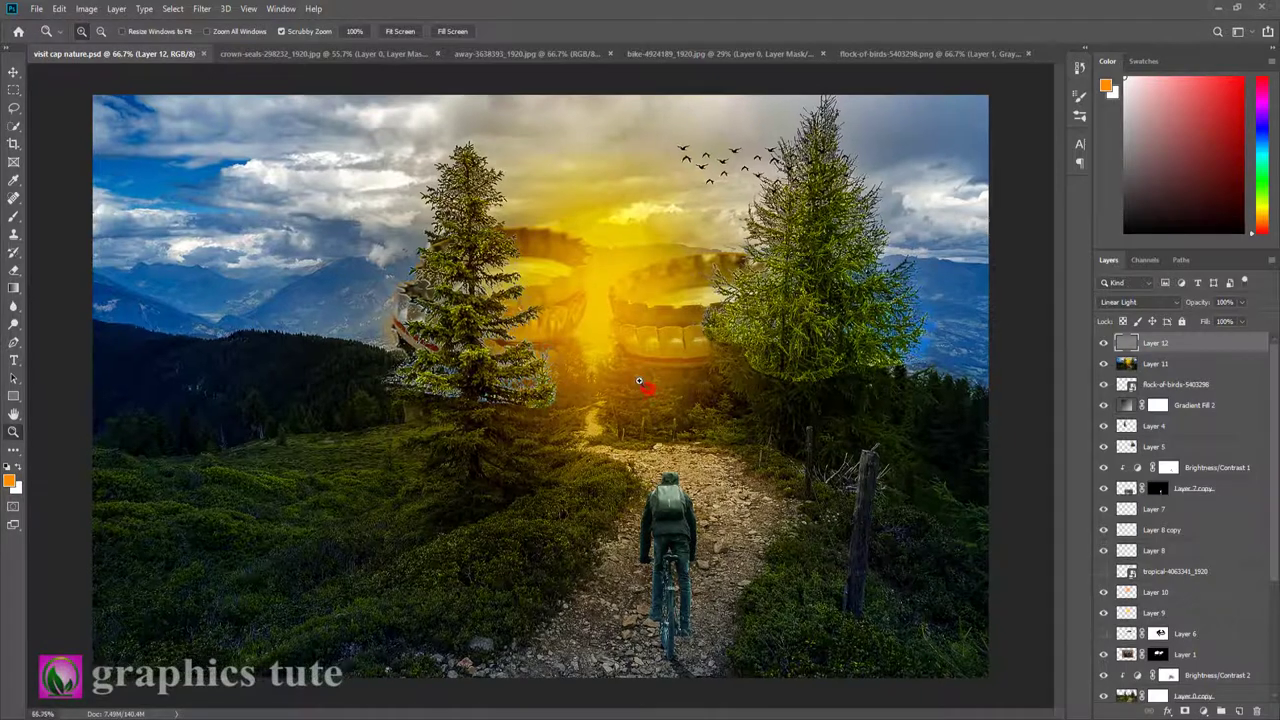
drag(650, 390, 631, 377)
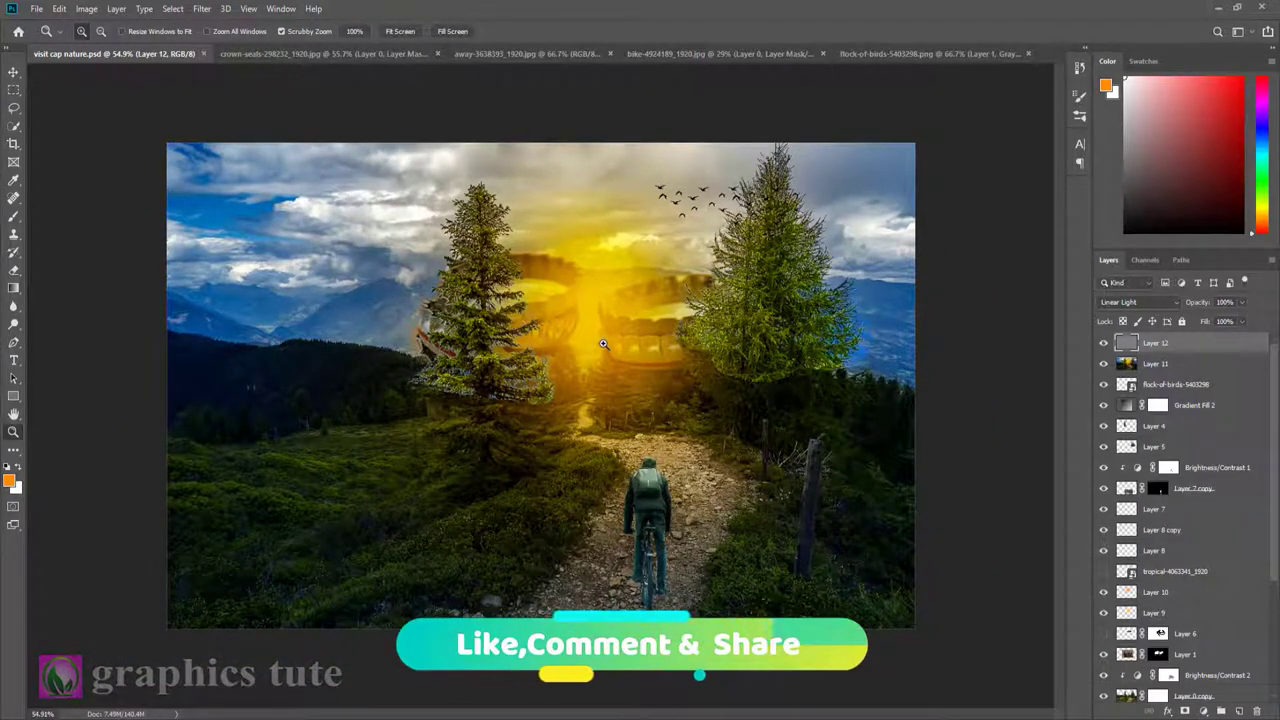
mouse_move(603, 349)
mouse_down()
mouse_move(618, 362)
mouse_move(592, 358)
mouse_up()
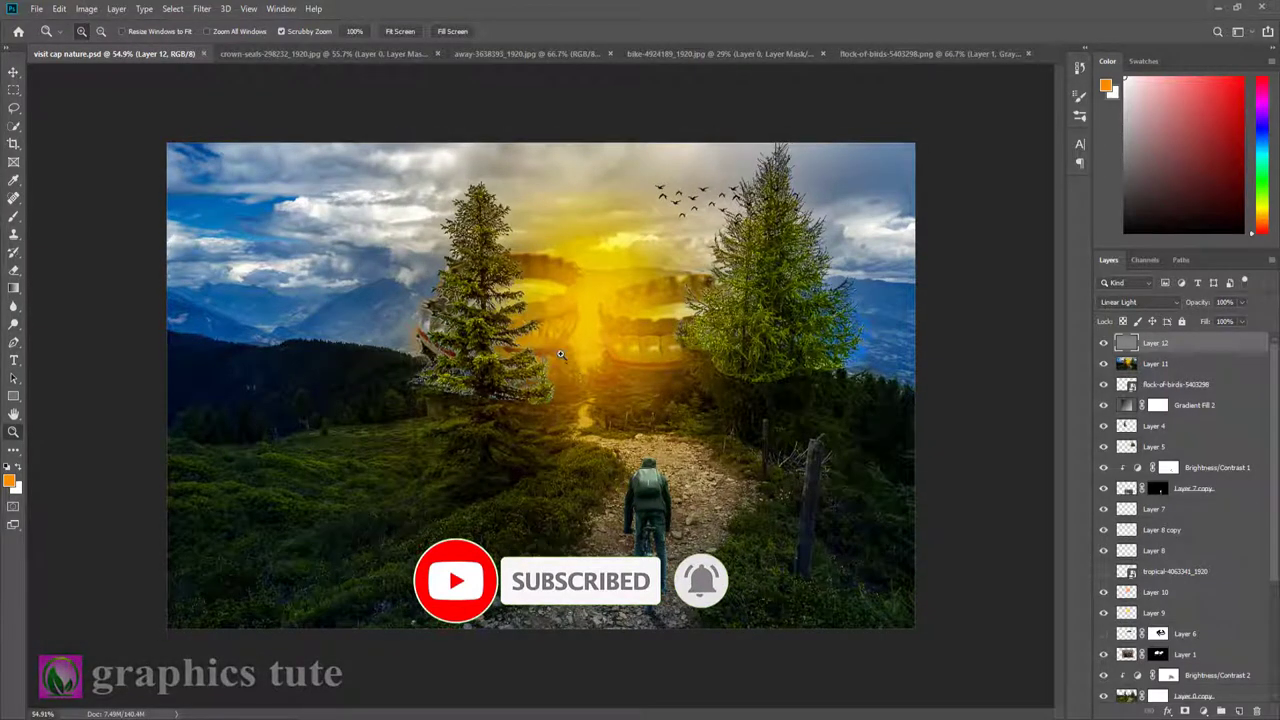
mouse_move(575, 357)
mouse_down()
mouse_move(614, 366)
mouse_move(601, 359)
mouse_up()
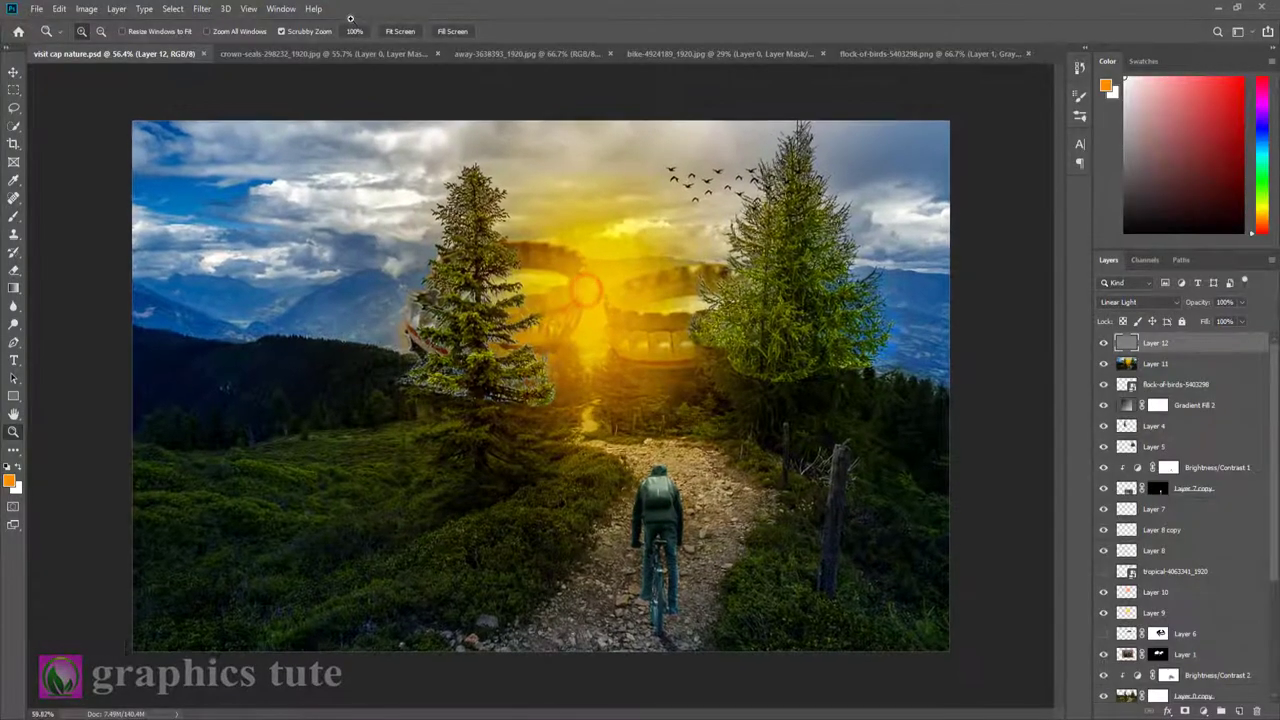
click(367, 55)
click(533, 56)
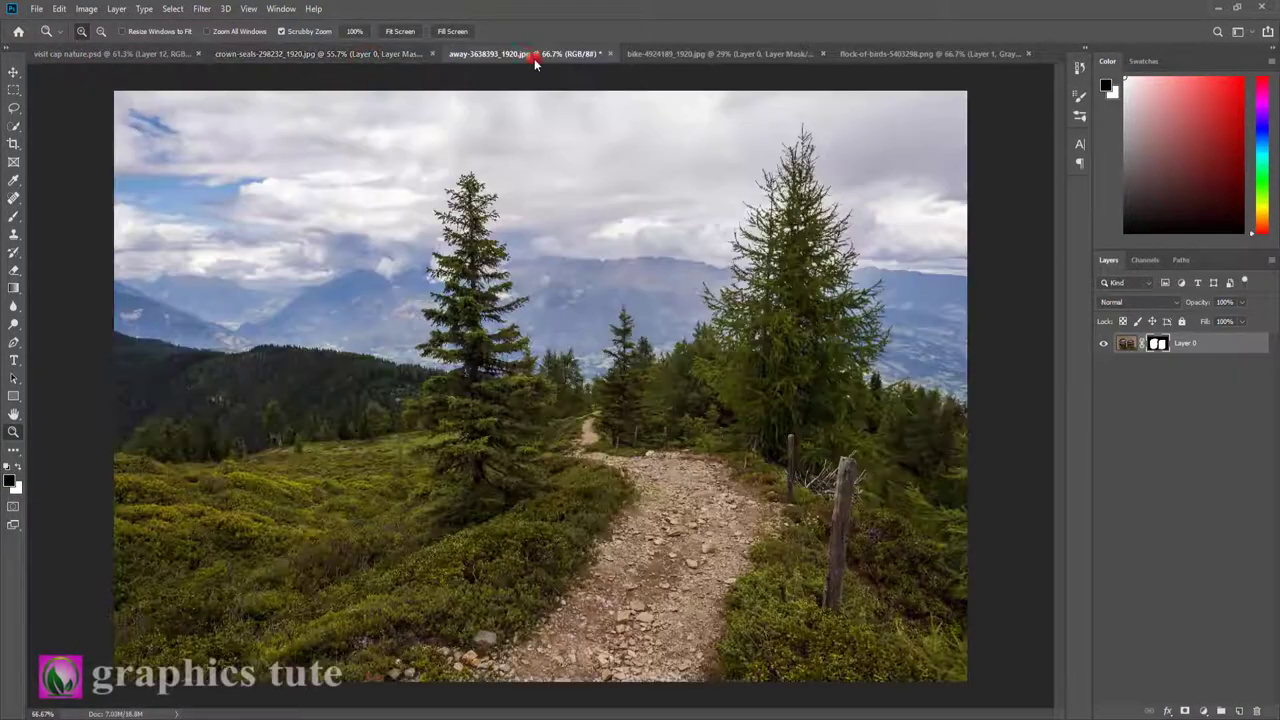
Step: Create a new blank 1920×1280 document
click(35, 9)
click(156, 66)
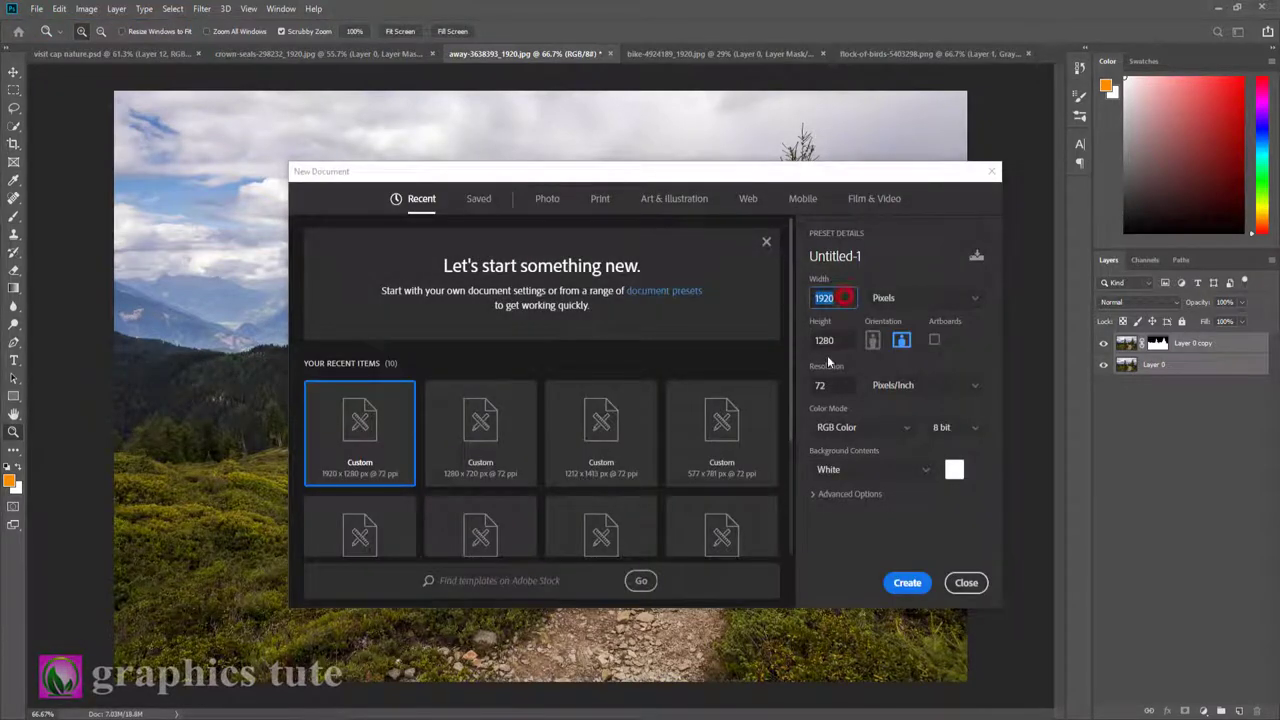
click(912, 583)
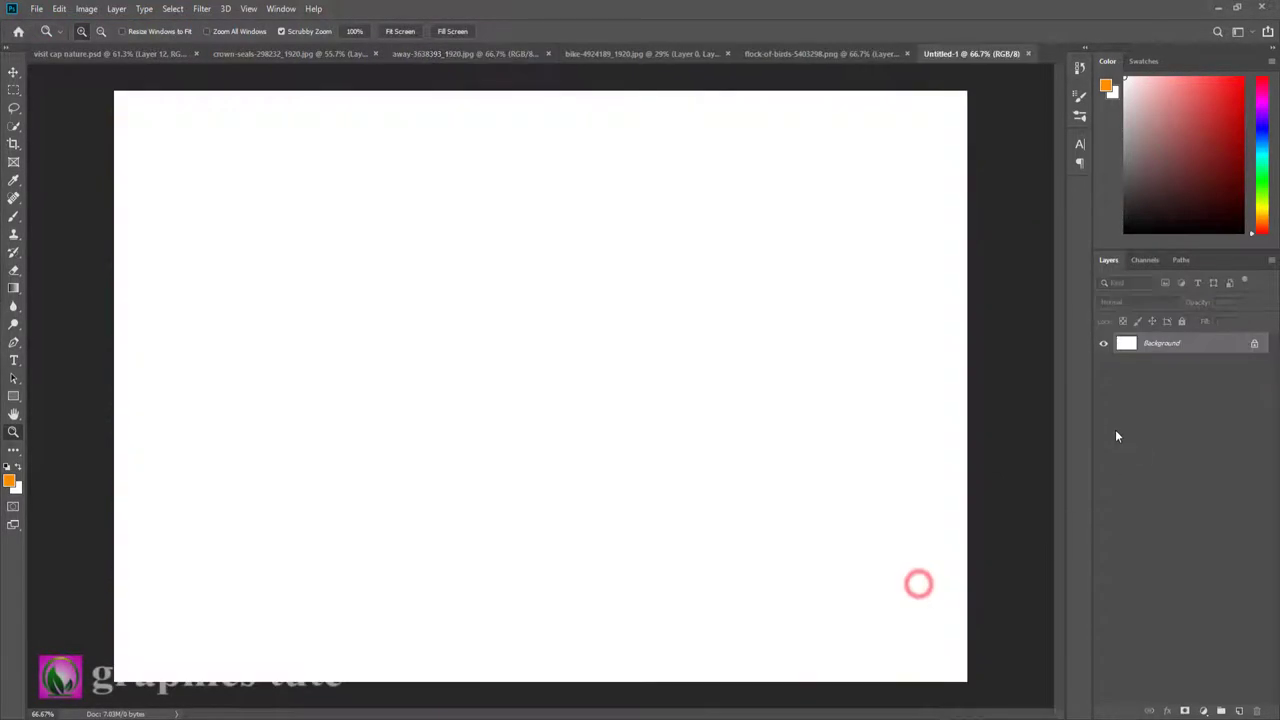
Step: Return to the trail photo with the Move tool and check the original layer's visibility
click(412, 54)
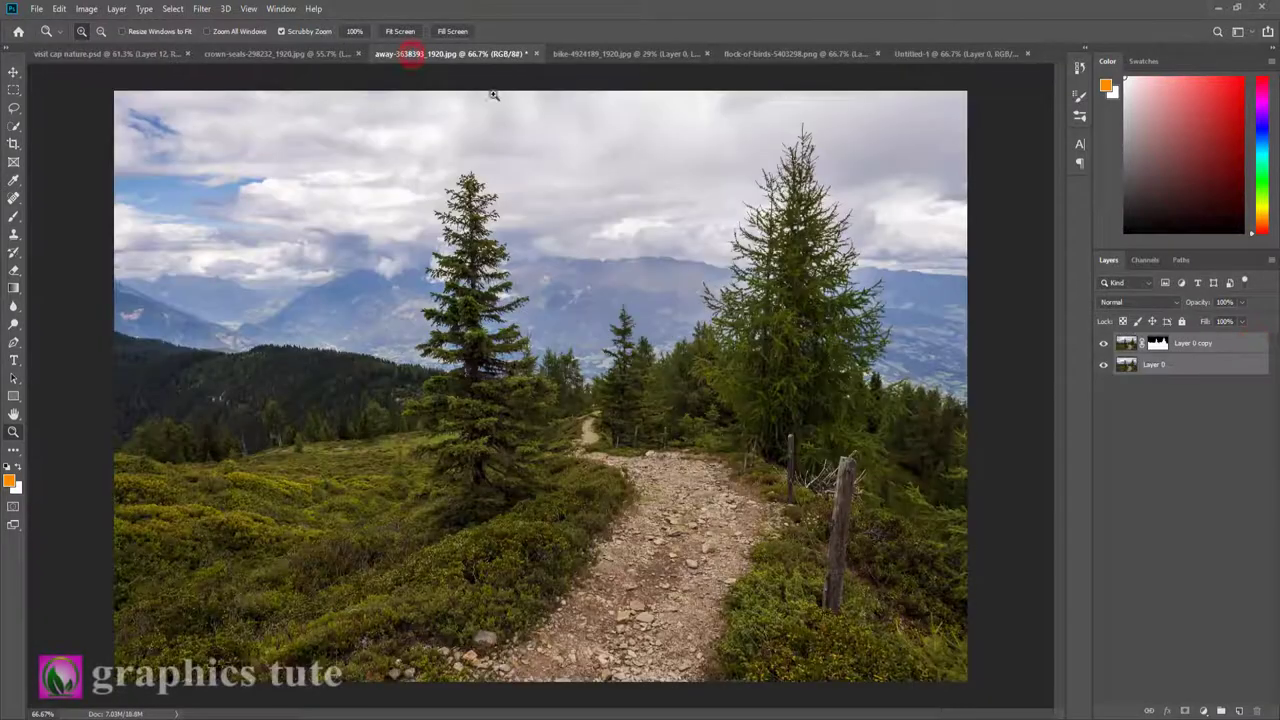
click(13, 72)
click(1102, 344)
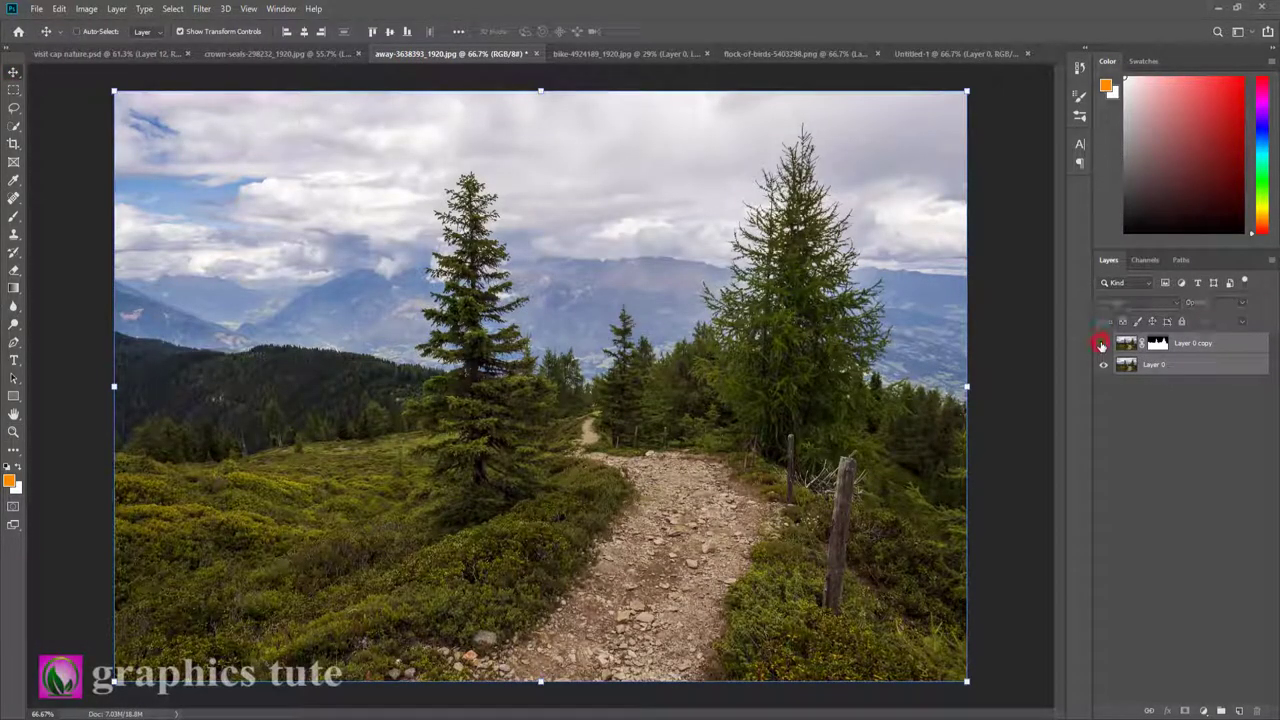
click(1104, 365)
click(1104, 366)
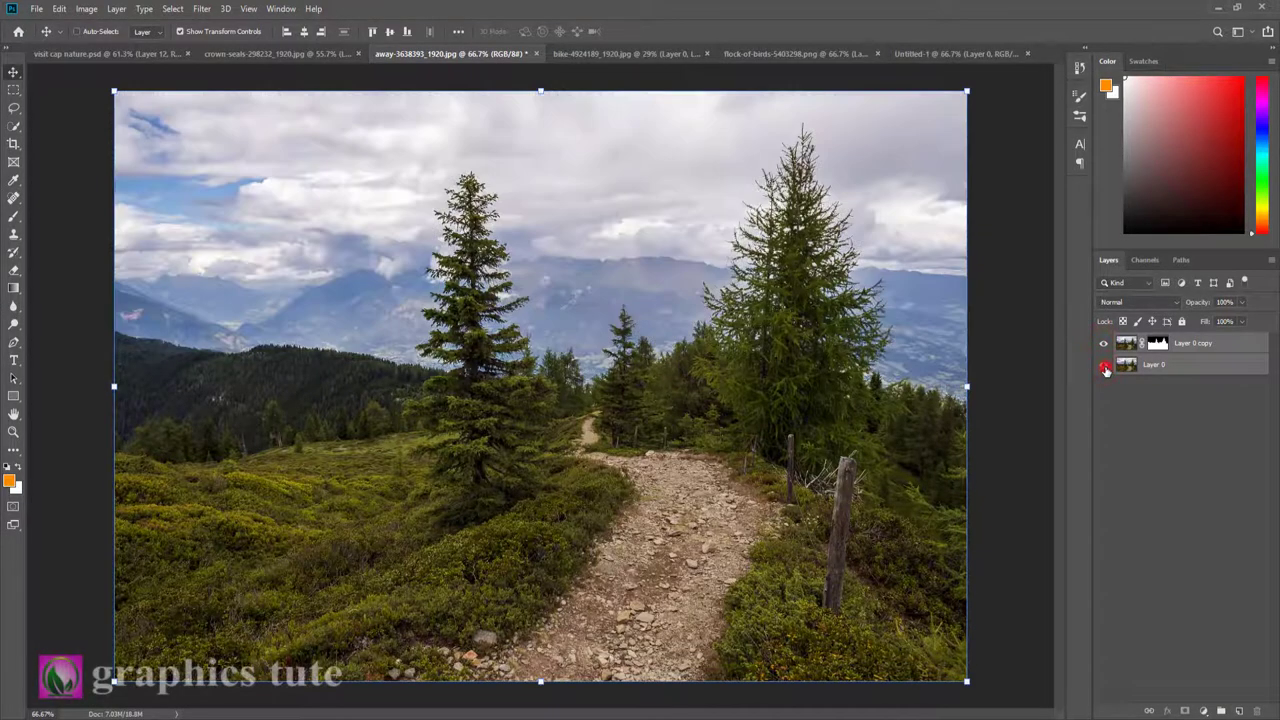
click(1104, 366)
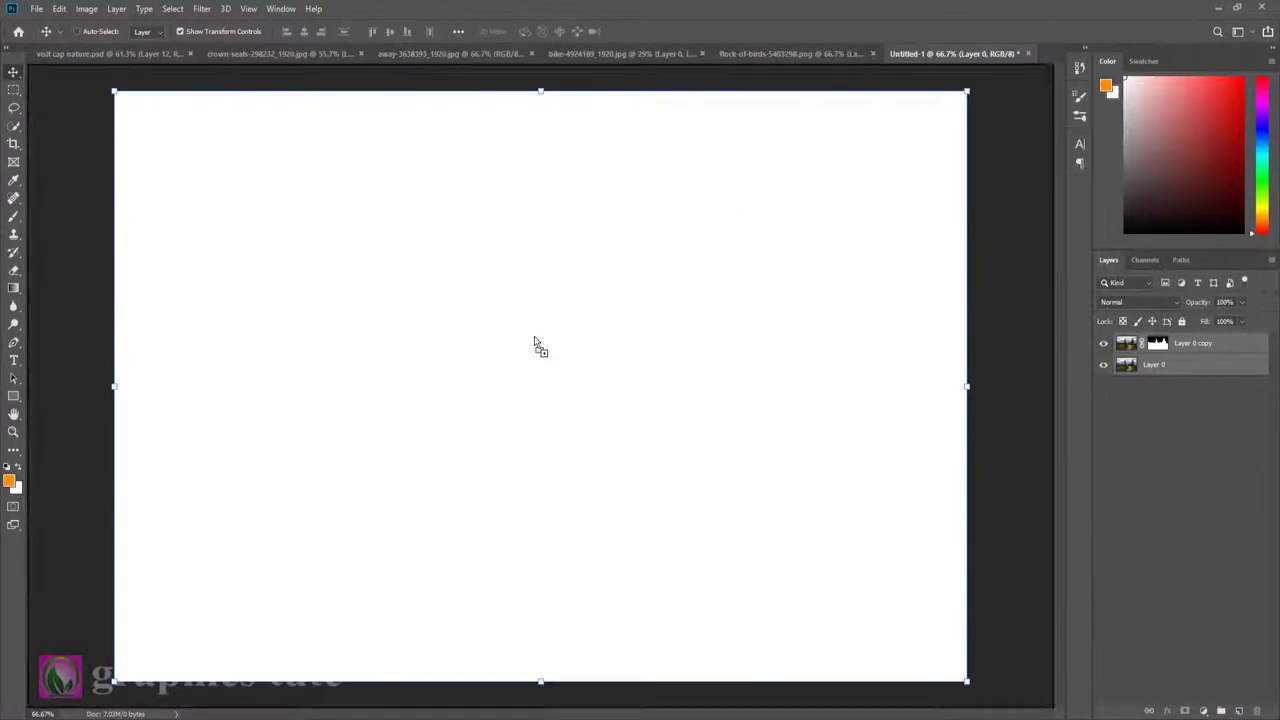
Step: Drag the trail photo into Untitled-1 as Layer 1 and scale it to fill the canvas
drag(969, 53, 535, 346)
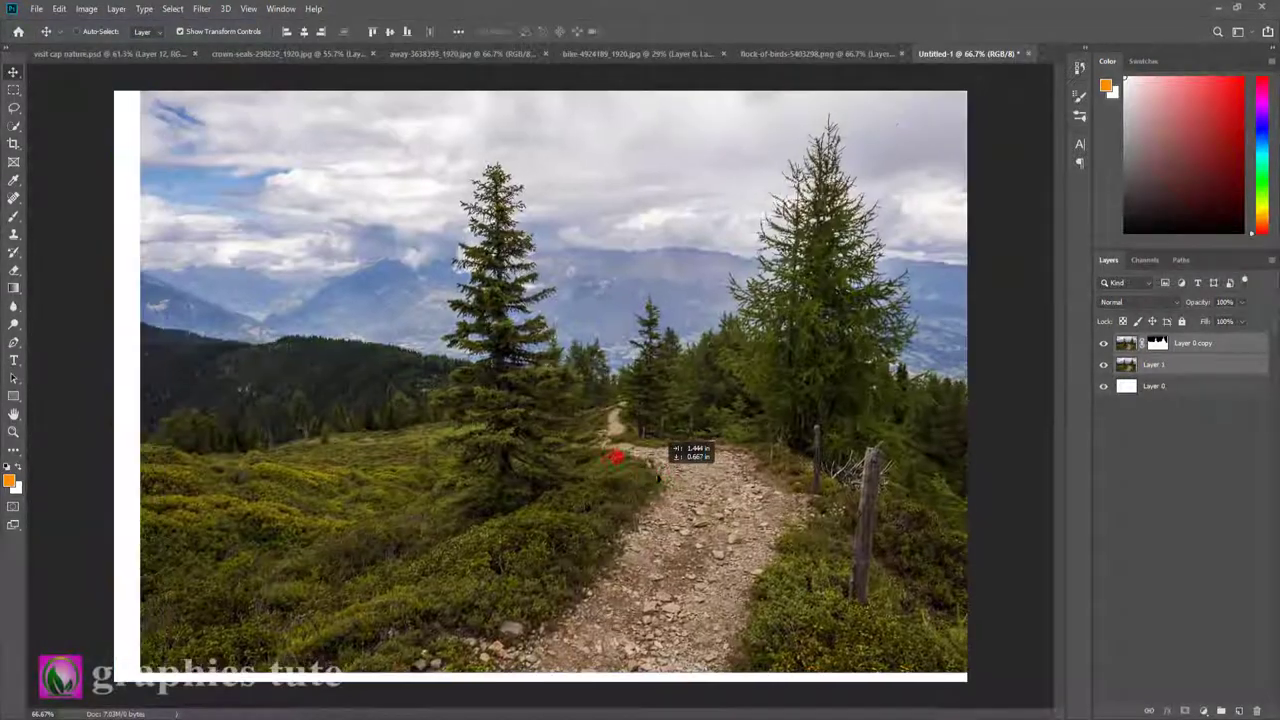
drag(617, 457, 630, 483)
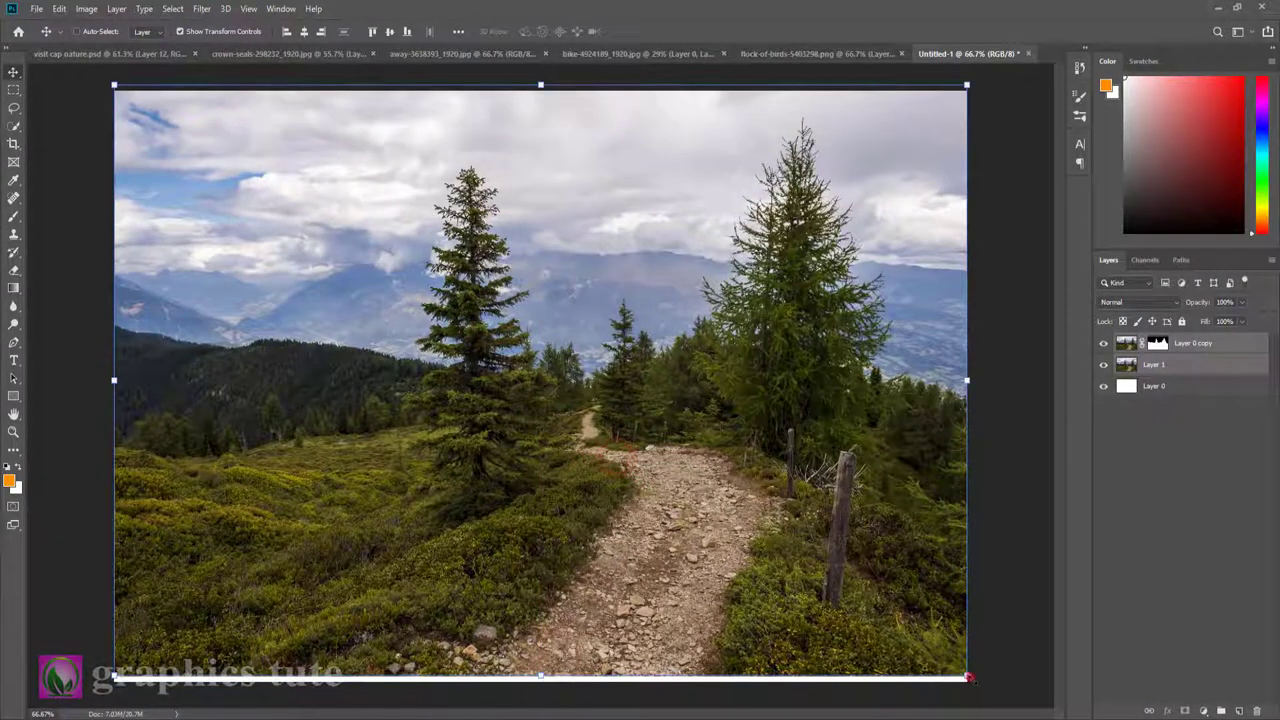
drag(969, 678, 981, 686)
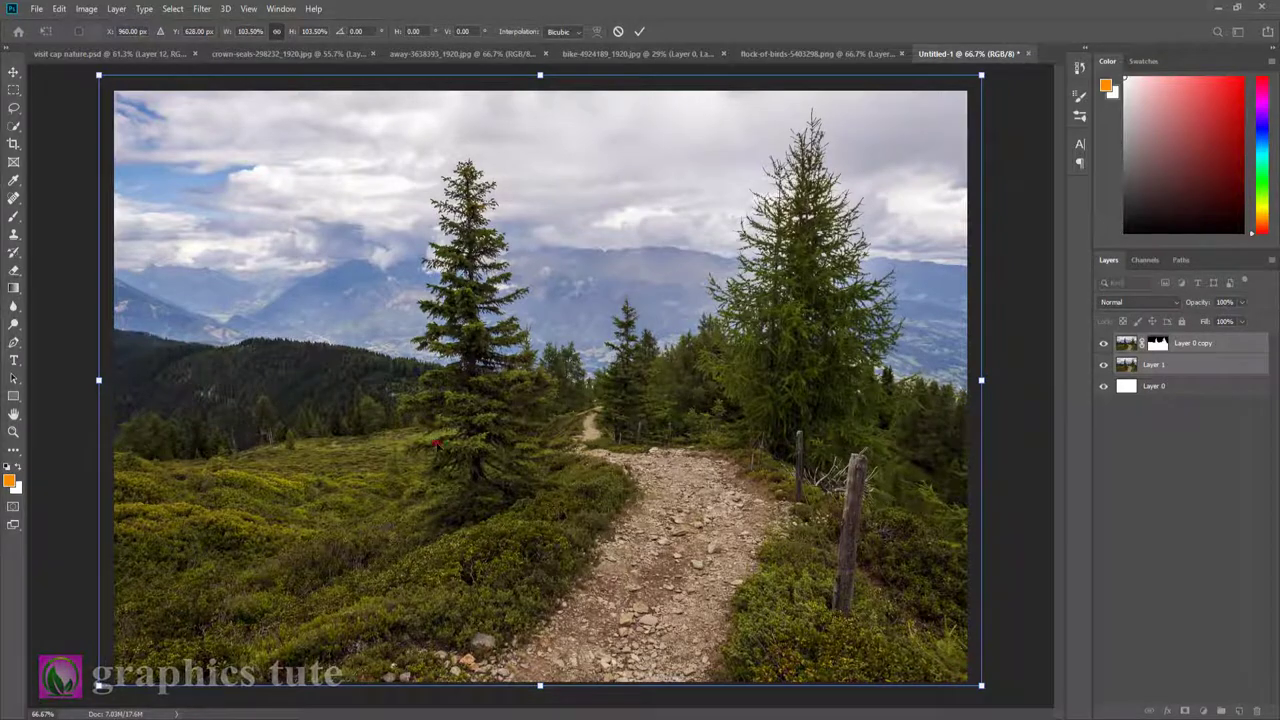
drag(436, 445, 426, 465)
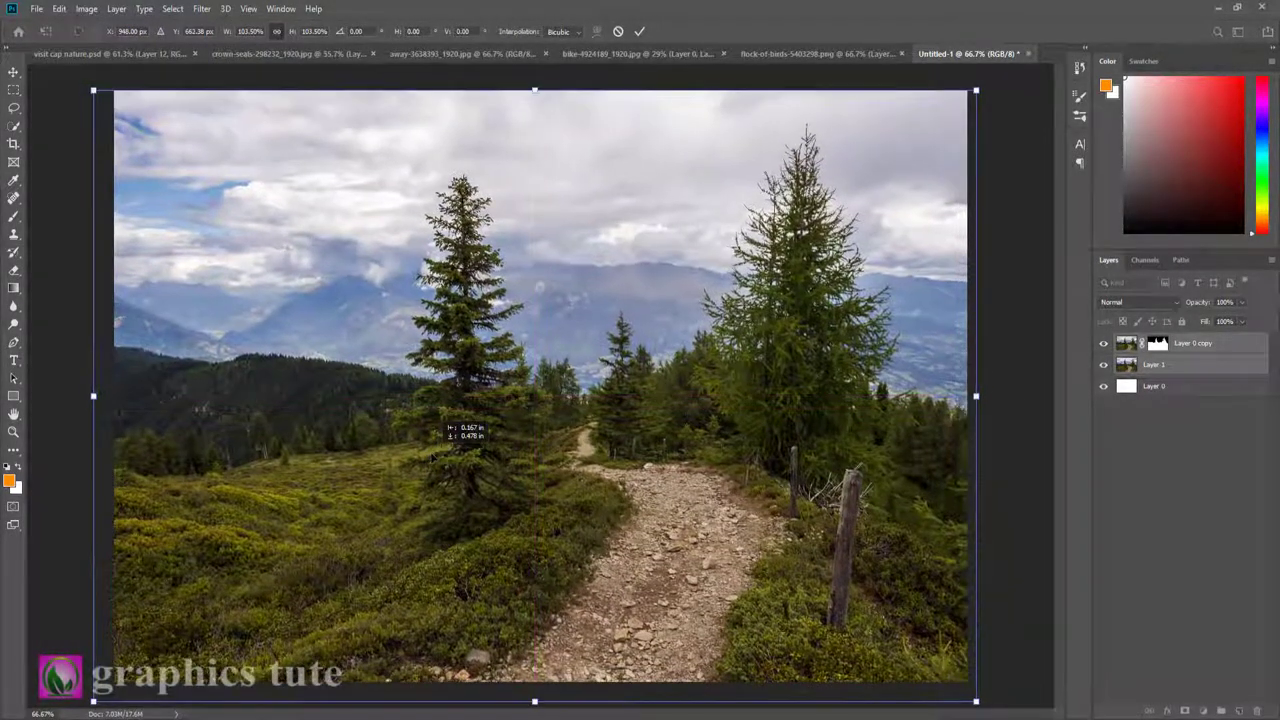
click(639, 32)
click(230, 53)
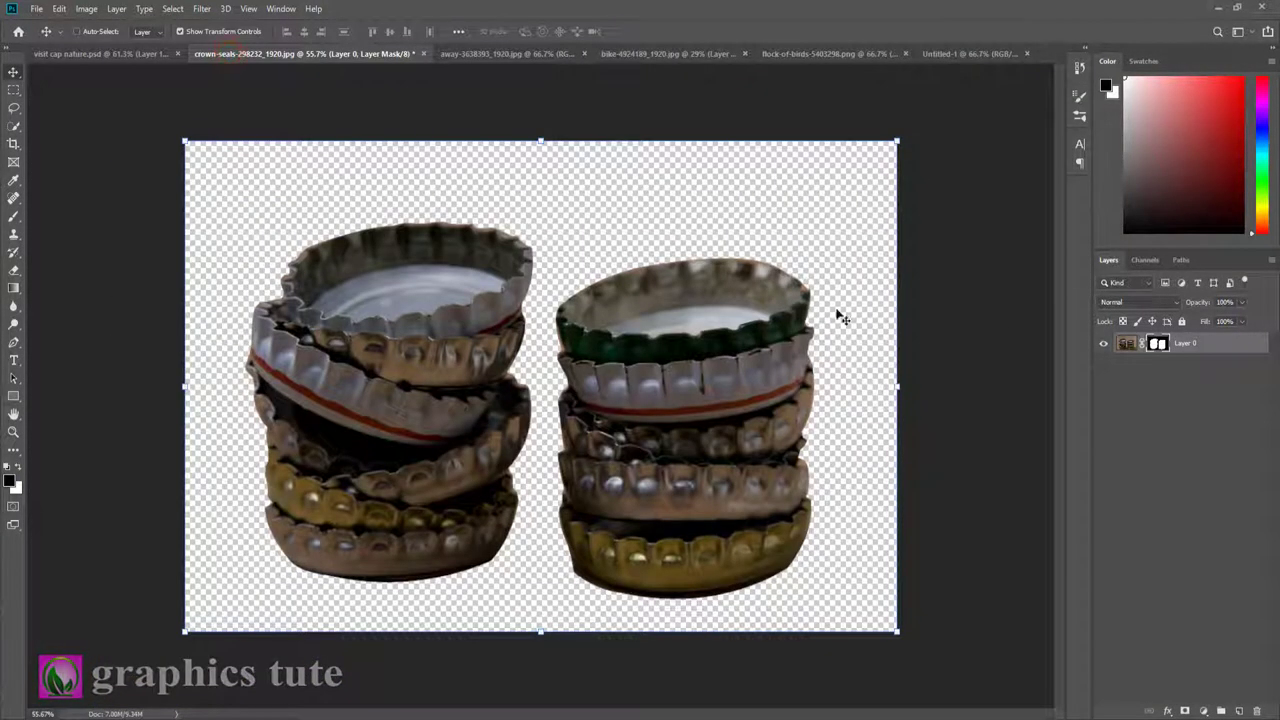
Step: Bring the cap stacks in as Layer 2, scaled to about 53%, above the trail between pines
drag(378, 310, 833, 210)
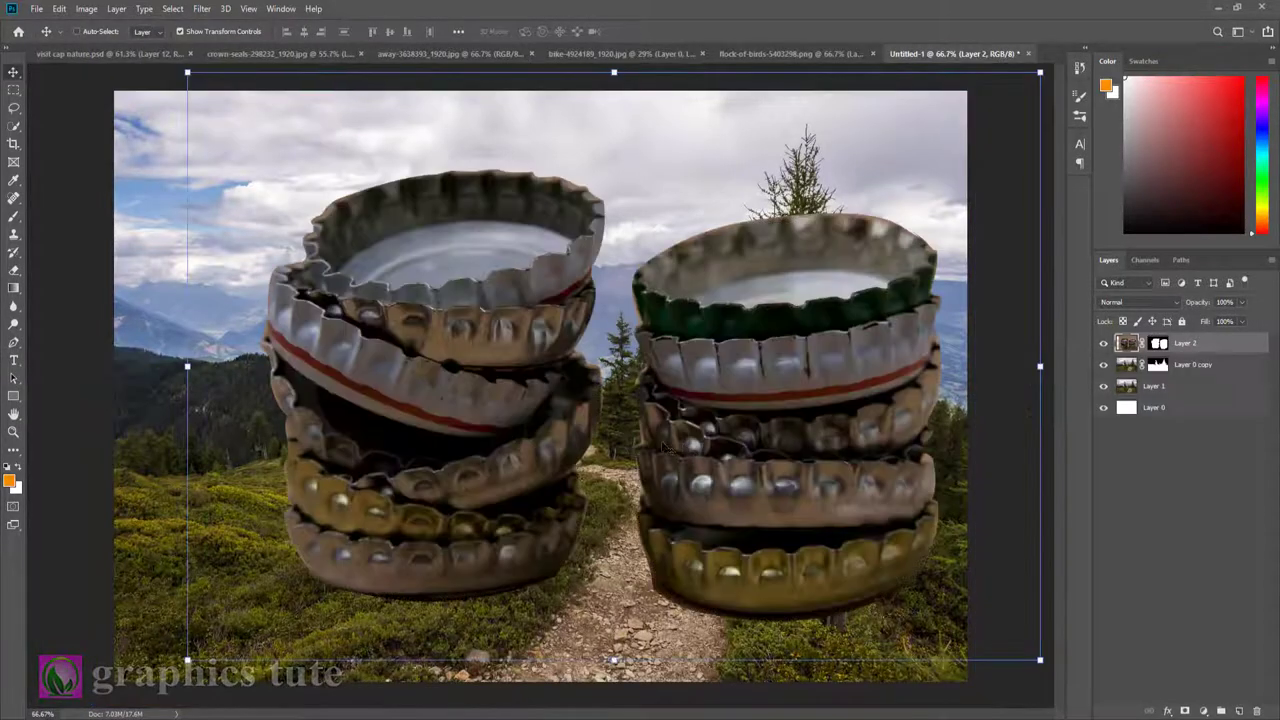
drag(628, 375, 560, 362)
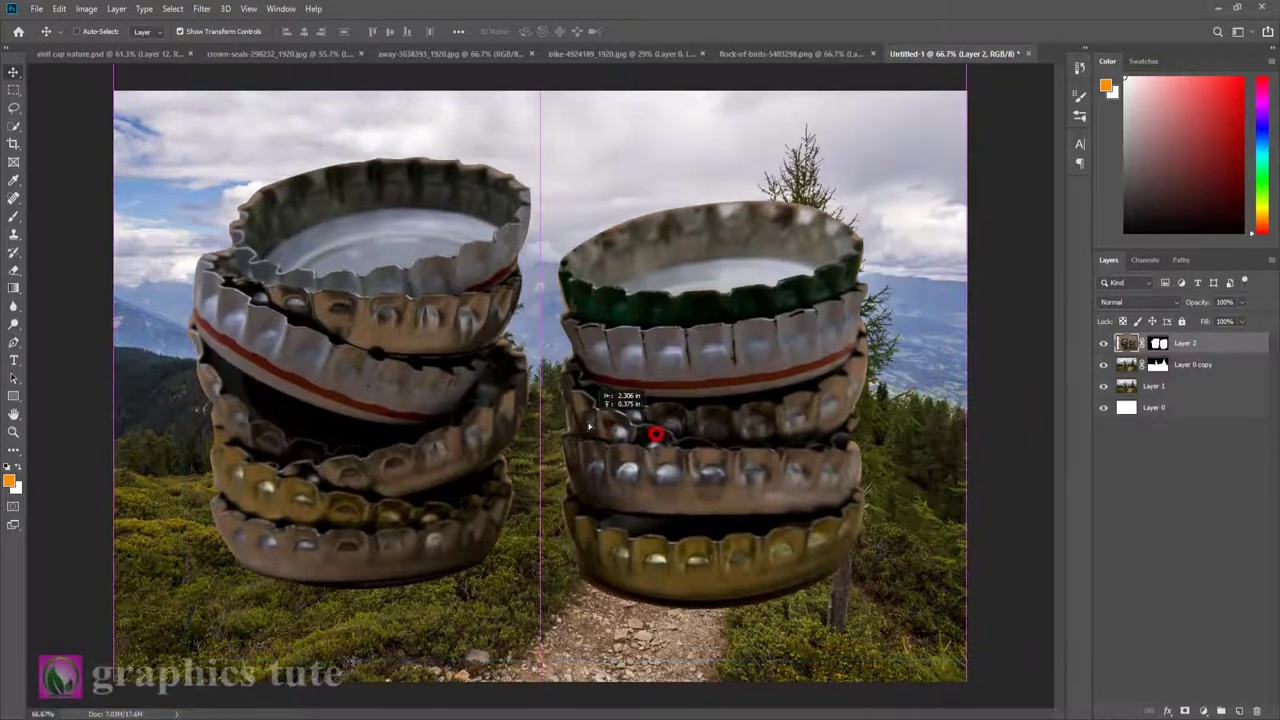
key(ctrl+t)
drag(966, 647, 766, 509)
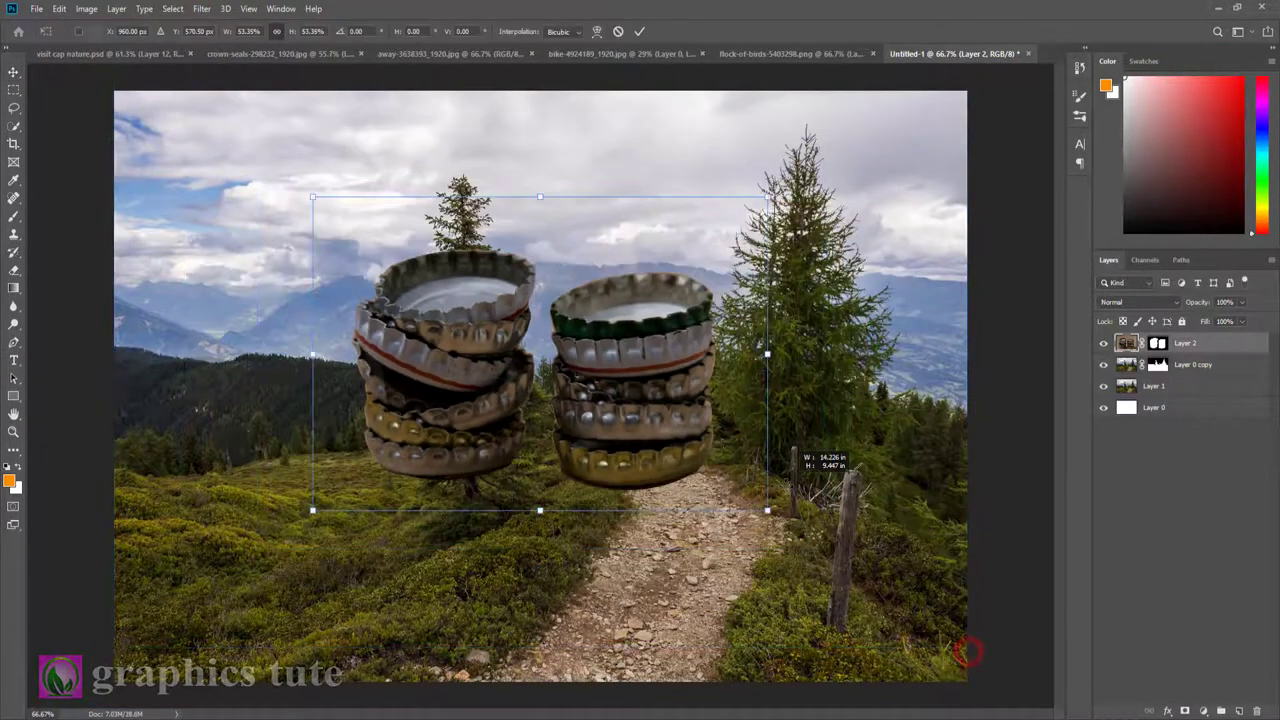
mouse_move(676, 406)
mouse_down()
mouse_move(762, 243)
mouse_move(763, 387)
mouse_move(746, 381)
mouse_up()
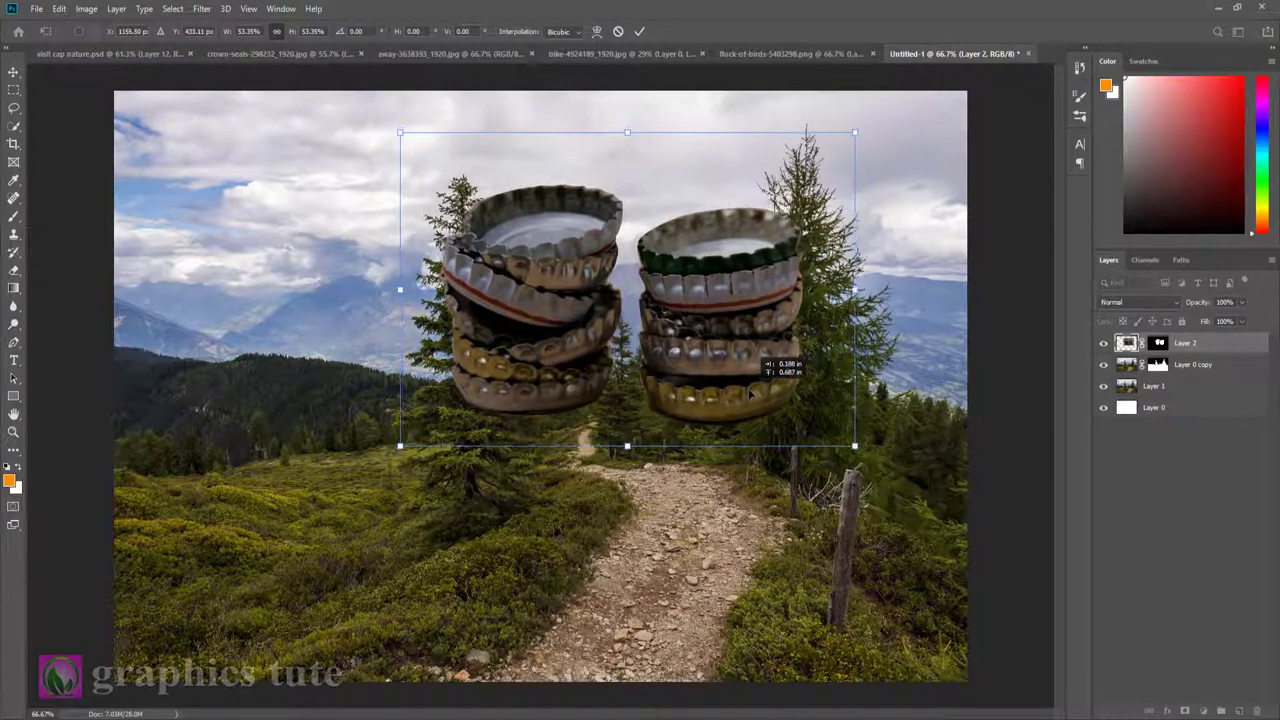
click(641, 32)
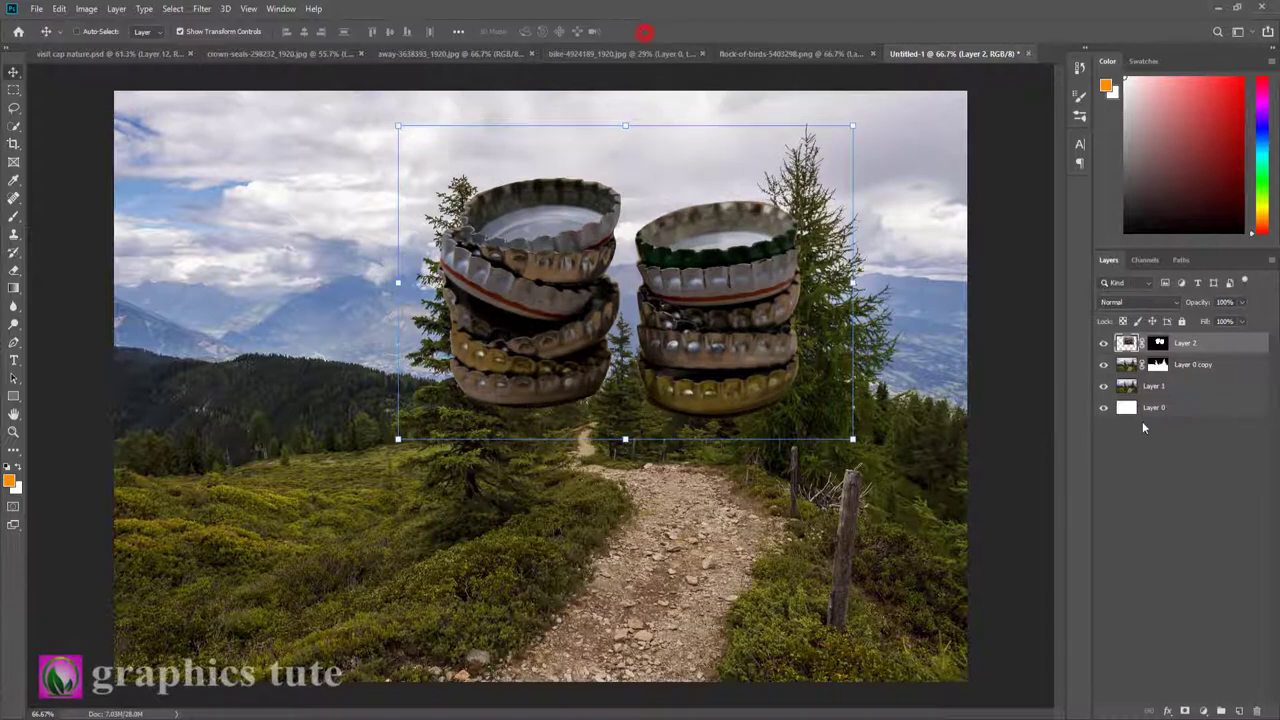
click(1158, 343)
click(13, 216)
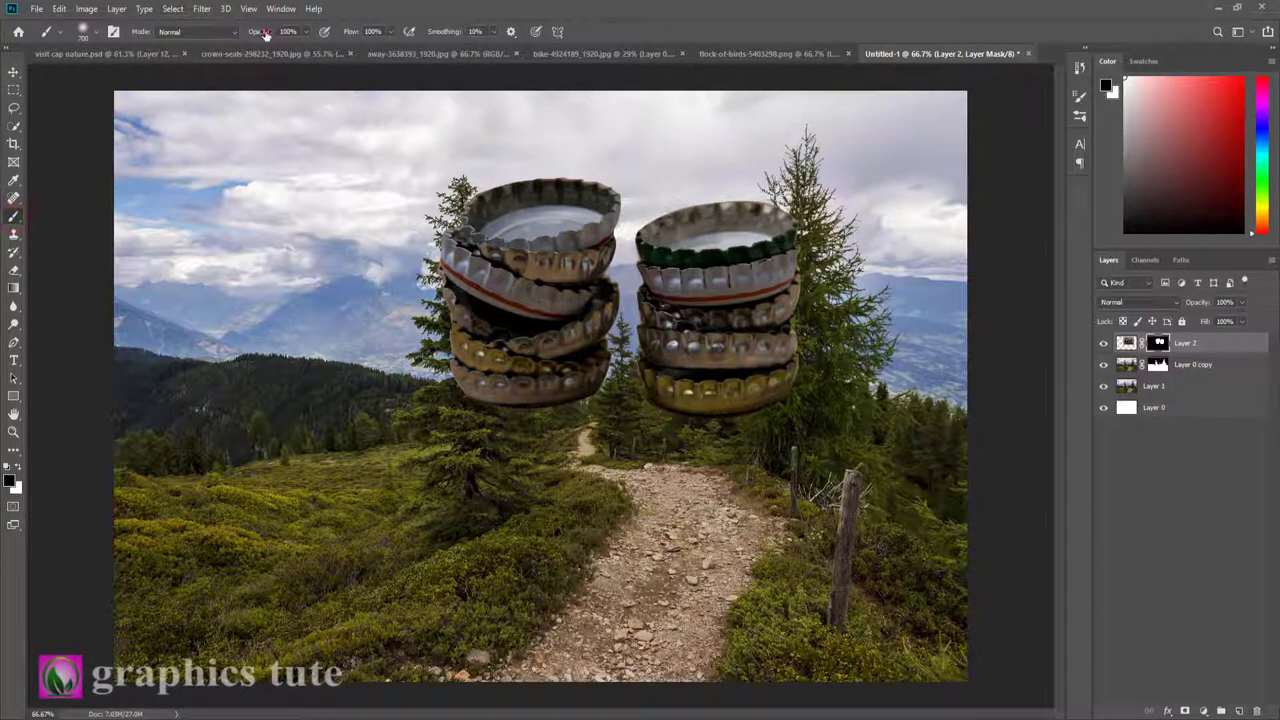
Step: Paint black at 45% brush opacity on Layer 2's mask to hide both stacks' lower caps
text(45)
key(Return)
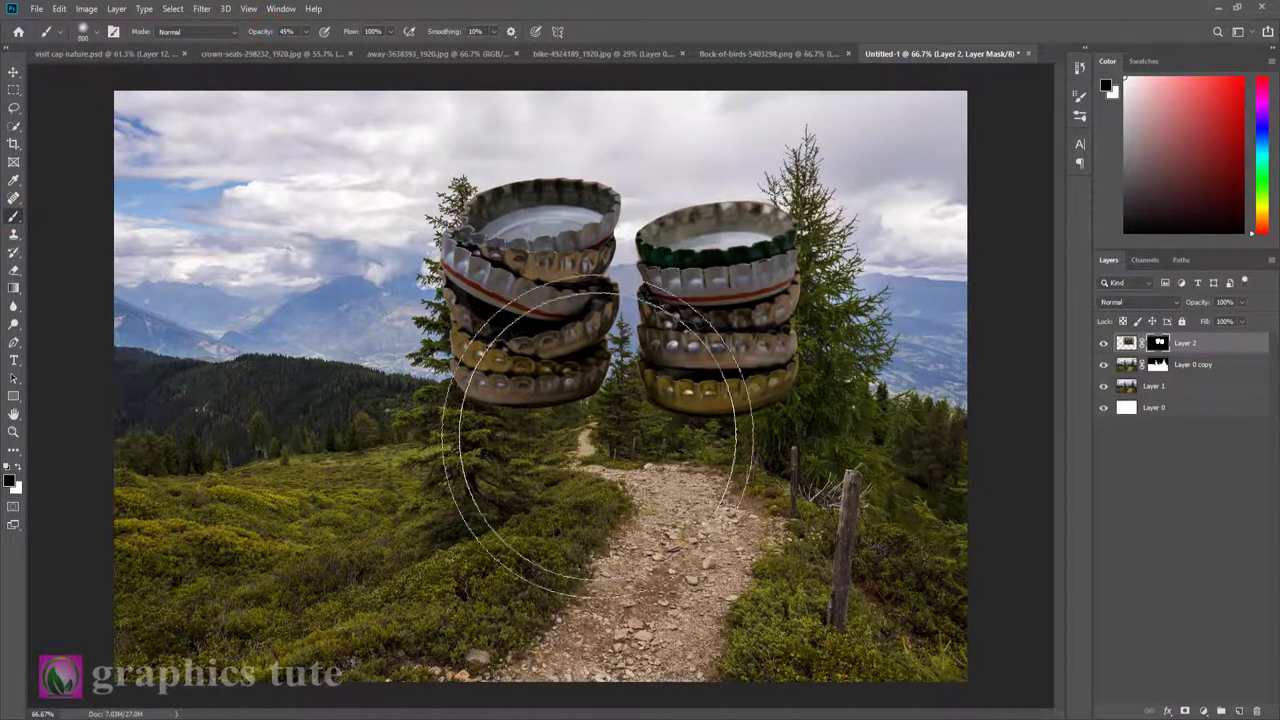
key(])
key(])
key(])
key(bracketleft)
key(bracketleft)
key(bracketleft)
key(bracketleft)
key(bracketleft)
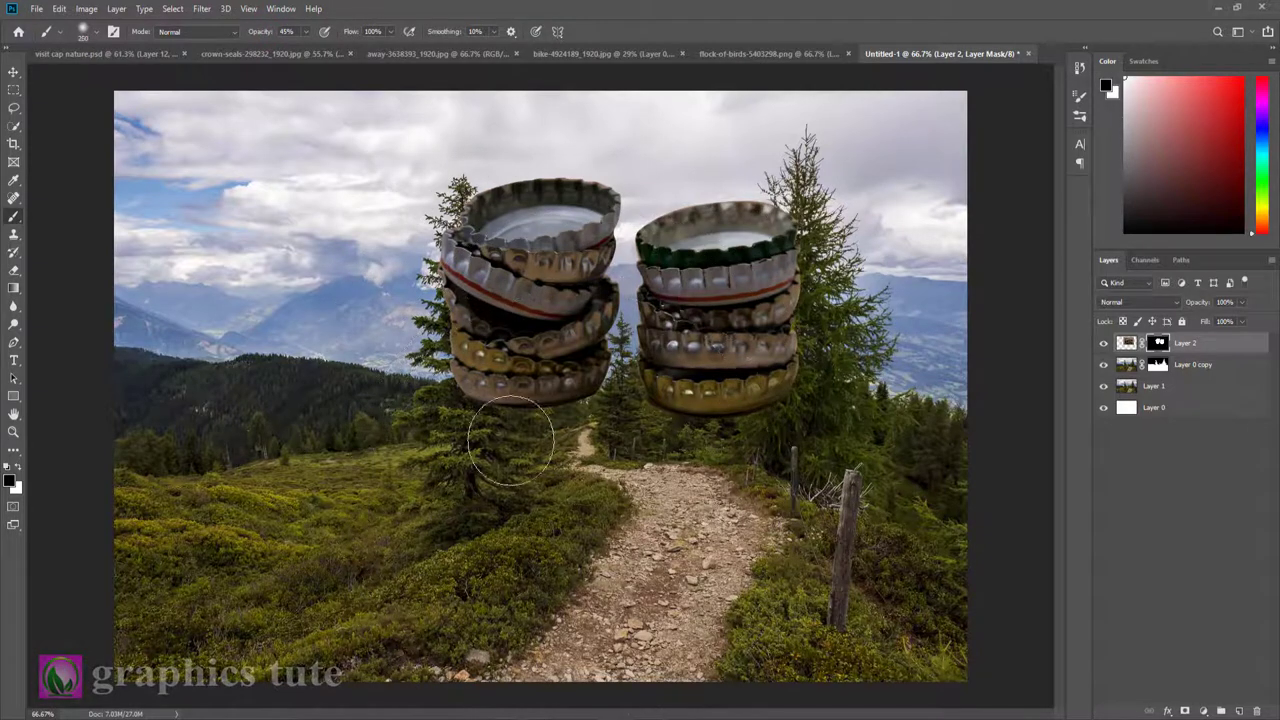
mouse_move(482, 400)
mouse_down()
mouse_move(528, 403)
mouse_move(435, 398)
mouse_move(757, 400)
mouse_move(820, 377)
mouse_move(660, 385)
mouse_move(731, 391)
mouse_move(777, 373)
mouse_move(657, 370)
mouse_move(840, 355)
mouse_up()
click(555, 381)
mouse_move(555, 381)
mouse_down()
mouse_move(475, 370)
mouse_move(443, 349)
mouse_move(510, 386)
mouse_up()
Step: Move both bottle-cap stacks slightly down with the Move tool
key(v)
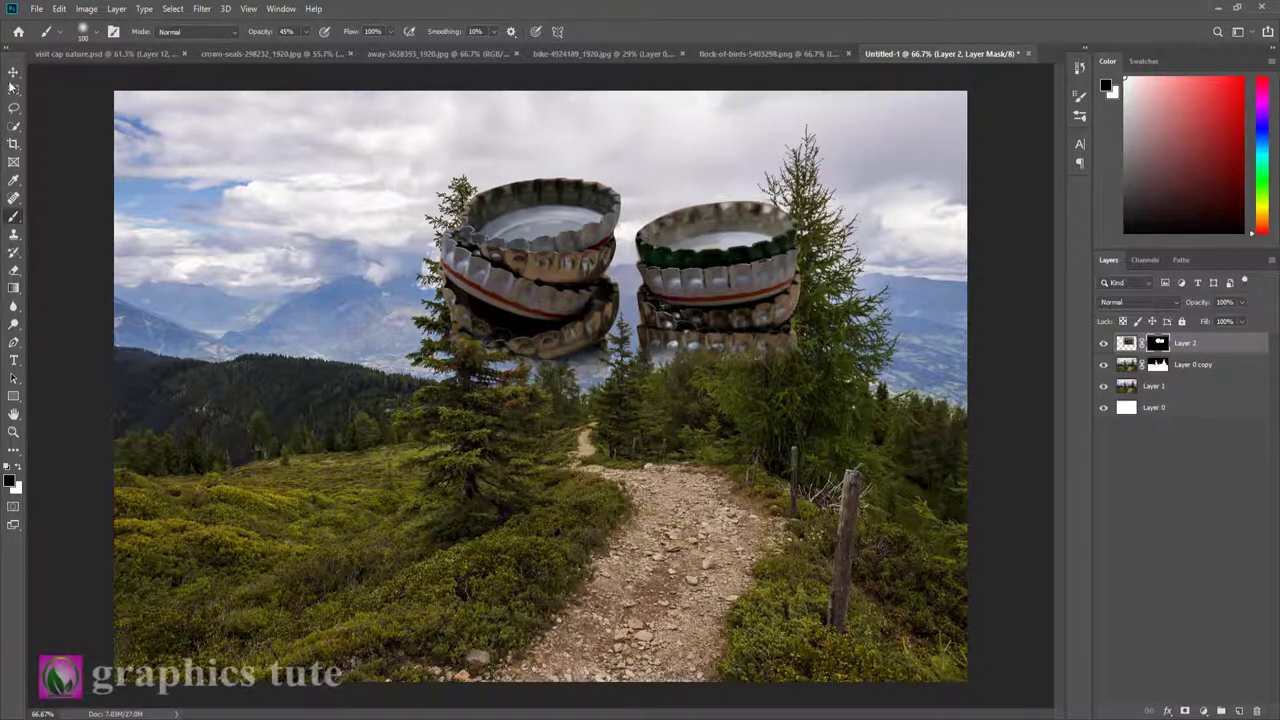
click(571, 288)
drag(572, 304, 573, 325)
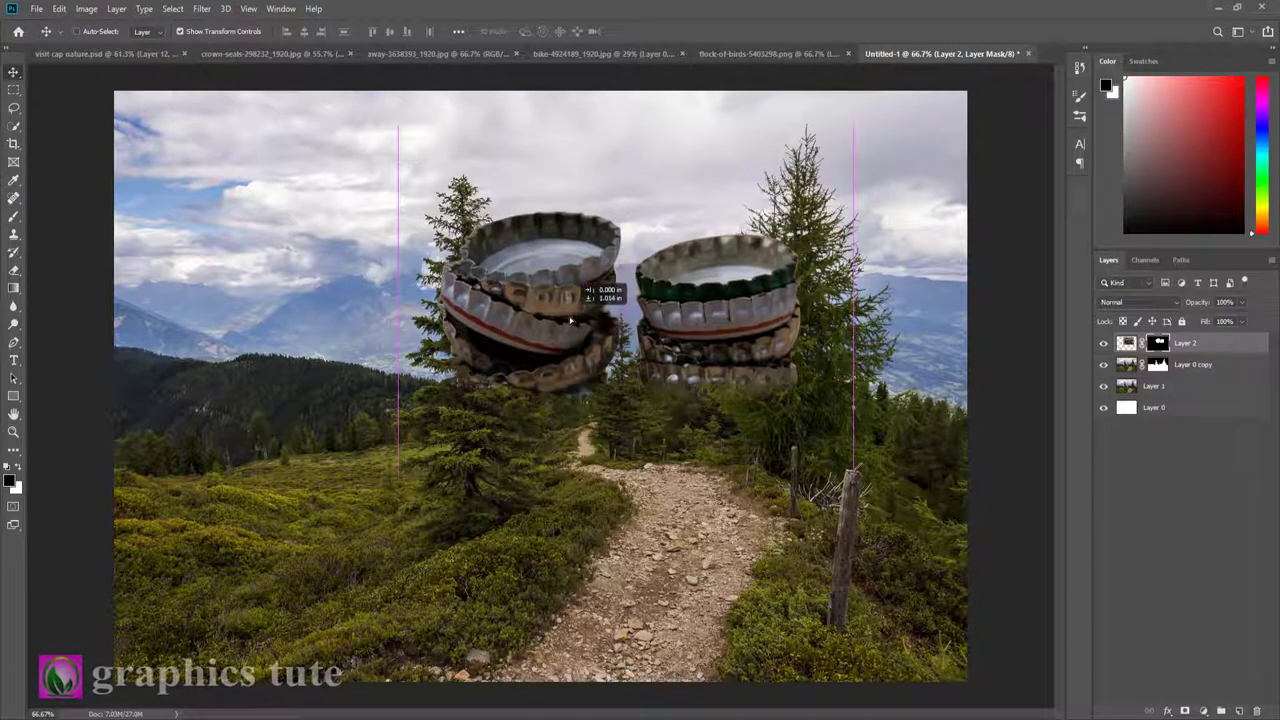
Step: Scale the bottle caps to about 102% and shift them slightly up and left
drag(573, 325, 573, 318)
drag(851, 158, 862, 152)
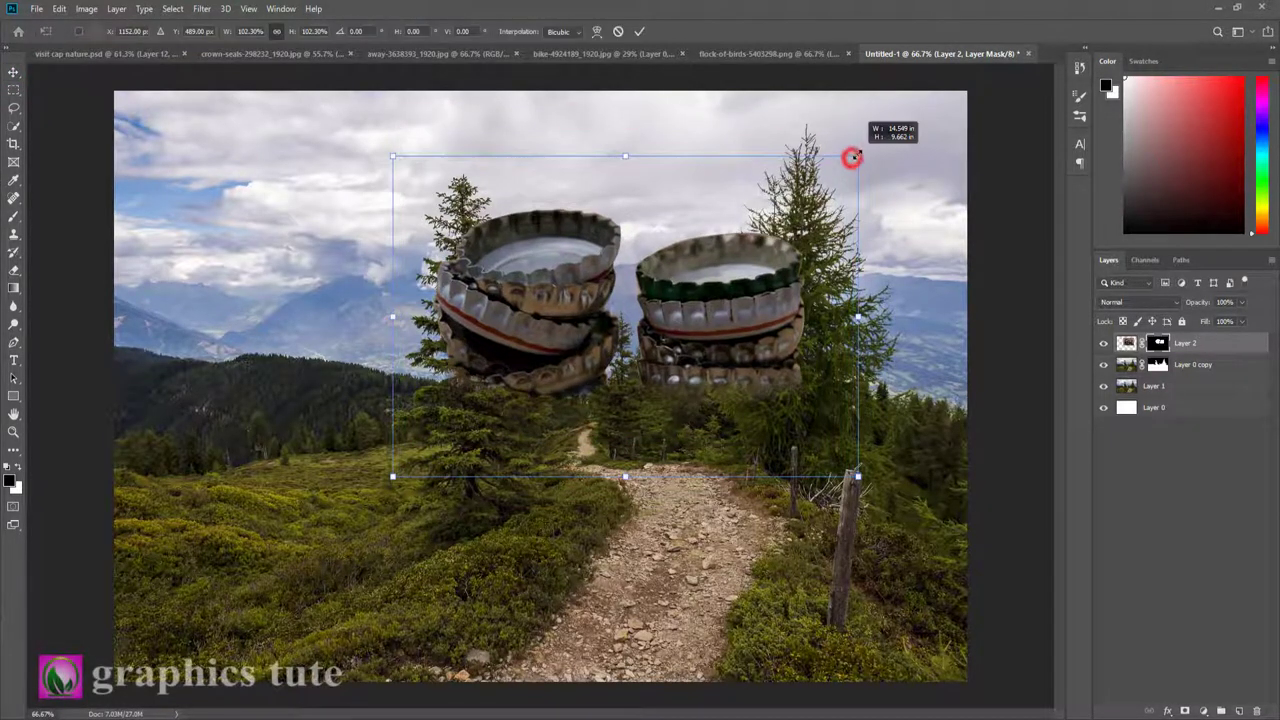
mouse_move(569, 312)
mouse_down()
mouse_move(543, 277)
mouse_move(533, 310)
mouse_up()
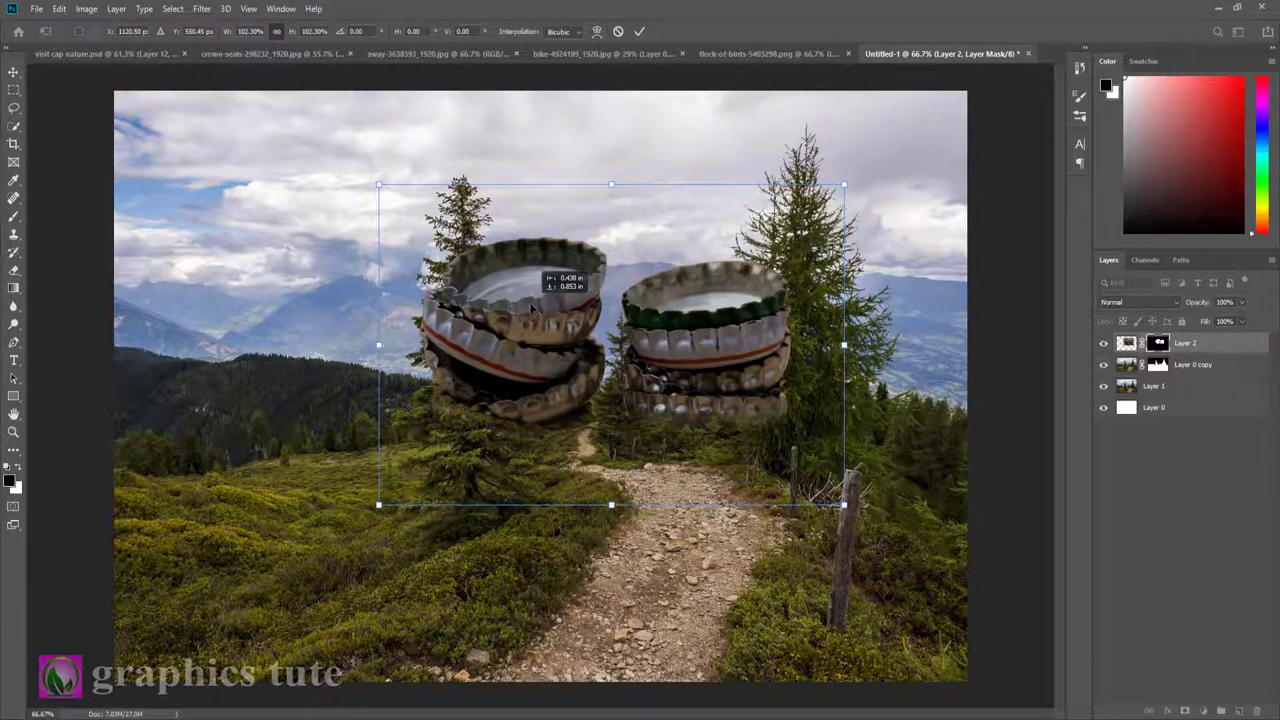
drag(533, 310, 529, 308)
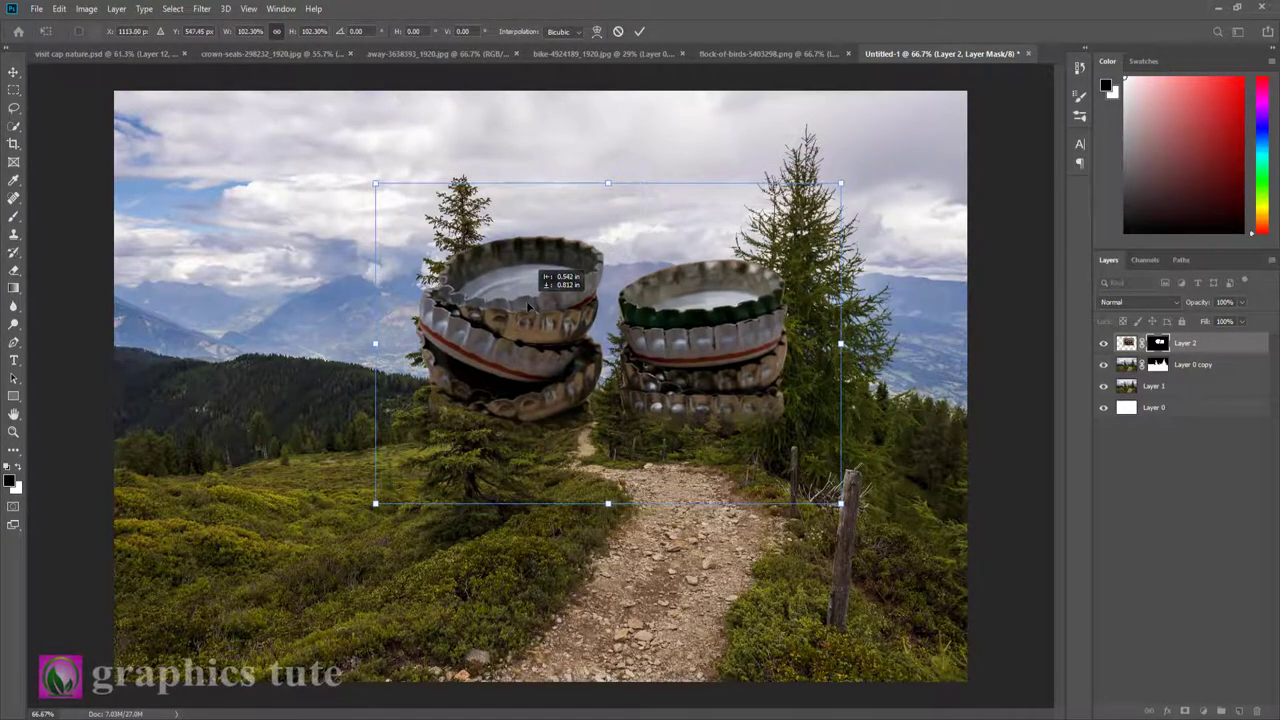
click(639, 31)
Step: Refine the caps' mask at 84% brush opacity, hiding the bases and restoring the left edges
click(14, 215)
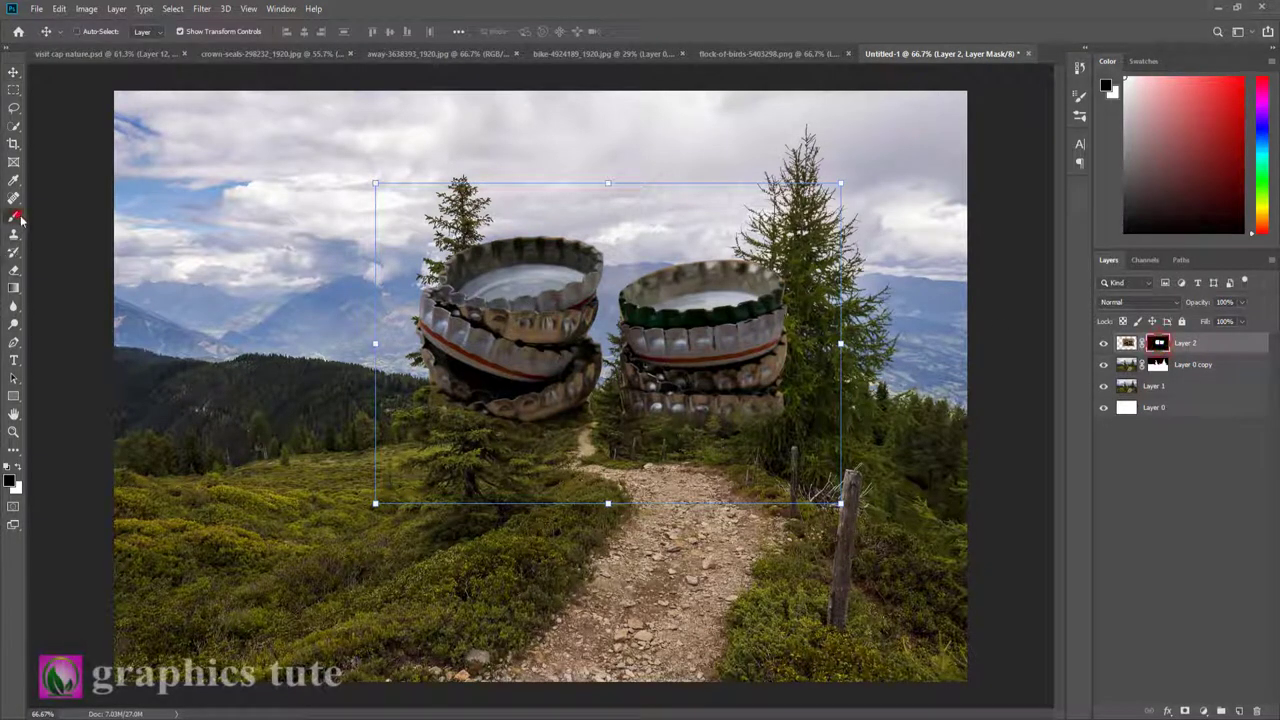
text(84)
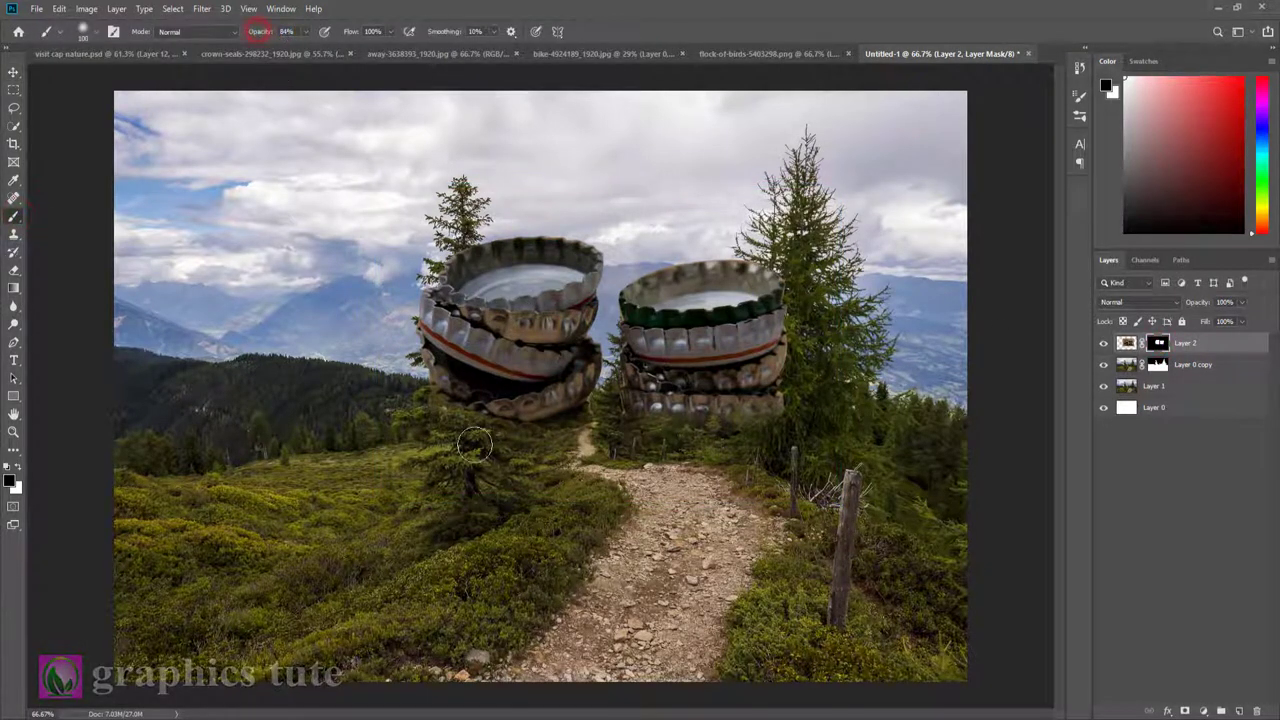
mouse_move(466, 428)
mouse_down()
mouse_move(474, 405)
mouse_move(400, 390)
mouse_up()
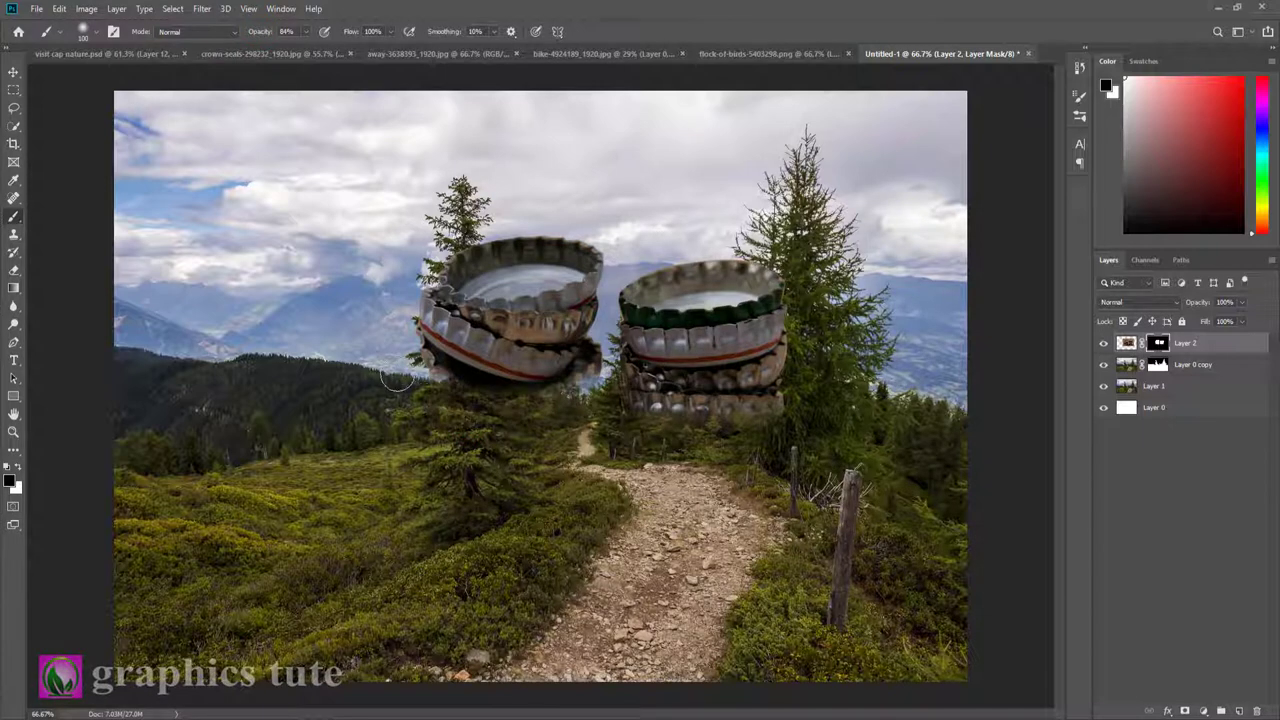
mouse_move(620, 420)
mouse_down()
mouse_move(740, 416)
mouse_move(636, 420)
mouse_up()
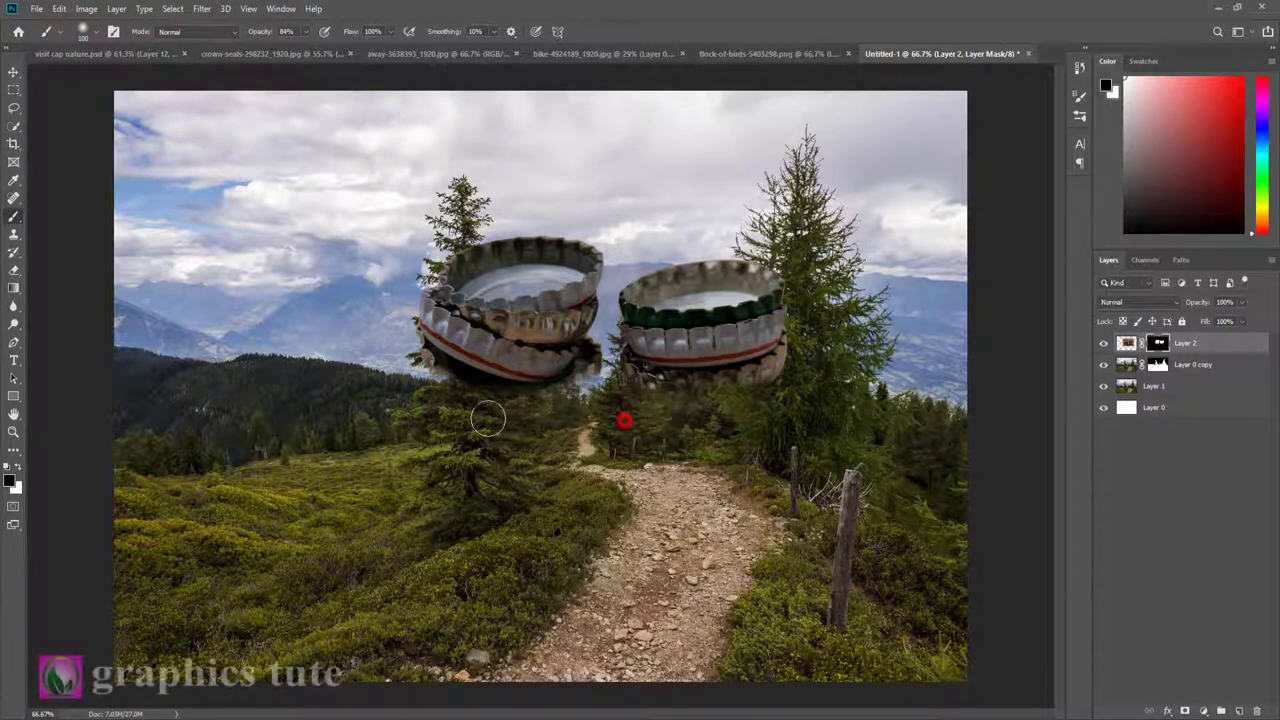
key(x)
drag(400, 360, 424, 368)
drag(588, 378, 575, 389)
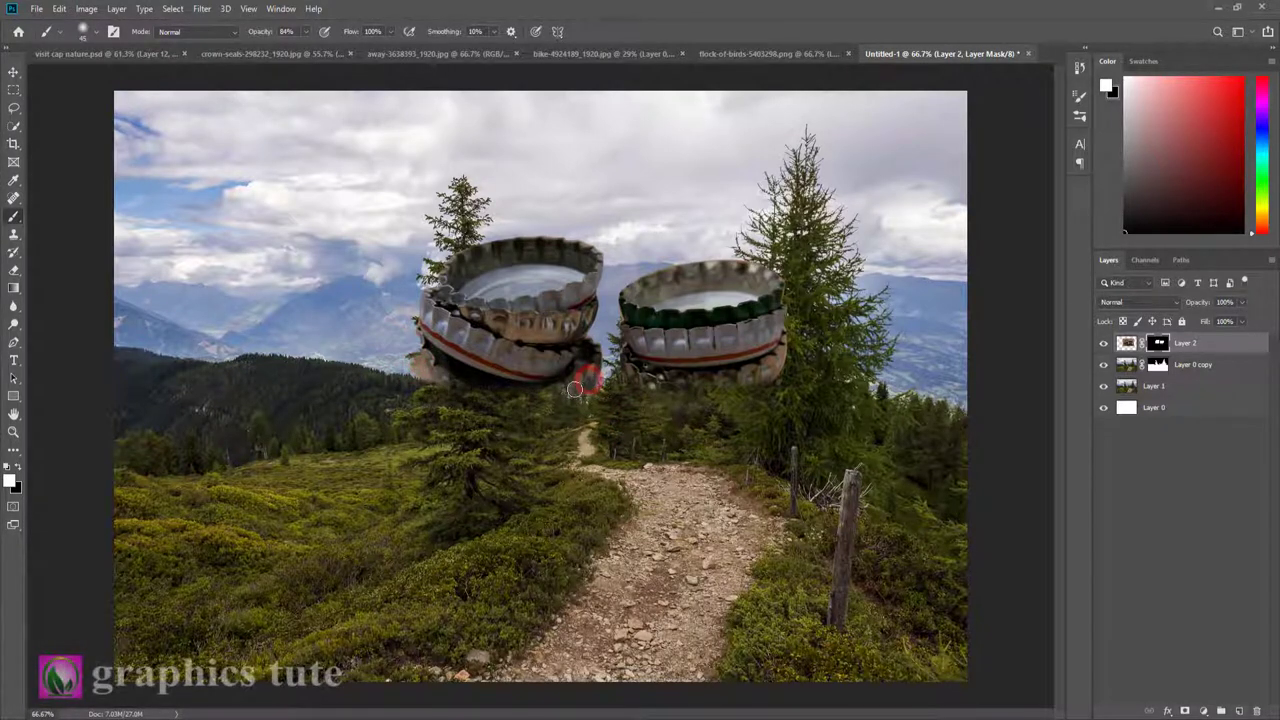
Step: Hide Layer 2, apply Layer 0 copy's mask, and hide the sky Layer 1
click(1103, 346)
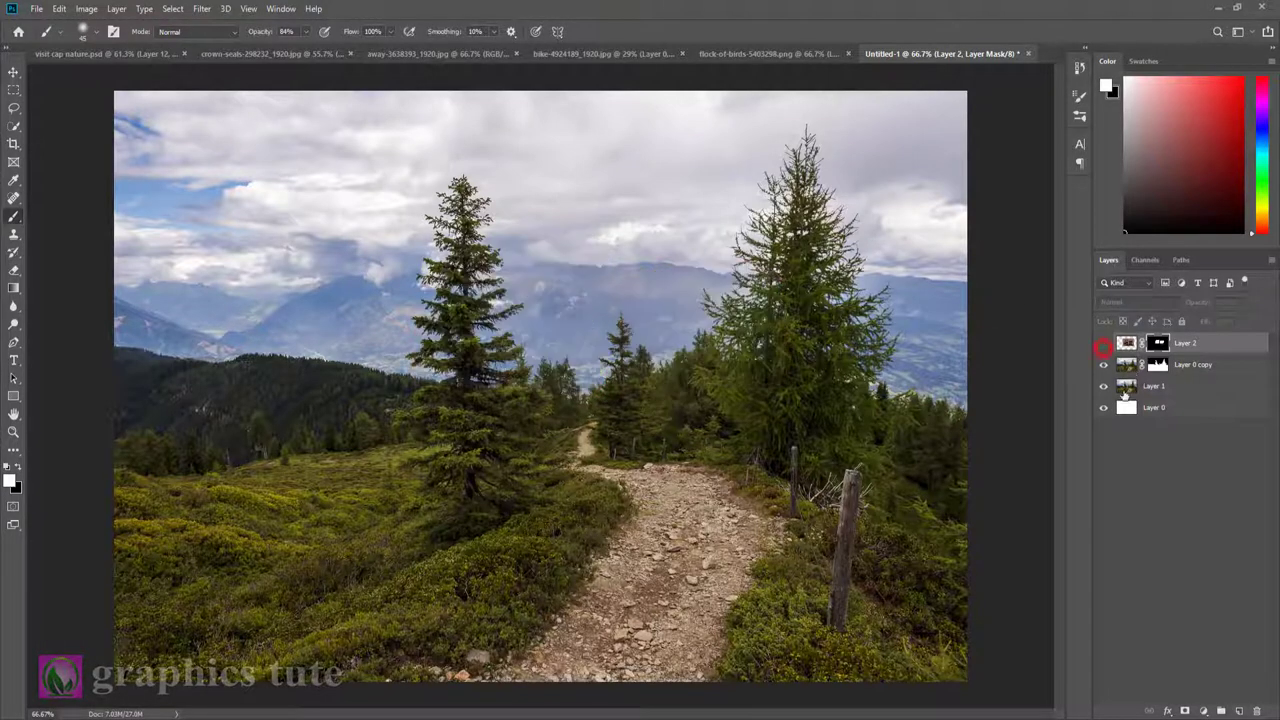
click(1155, 366)
right_click(1155, 366)
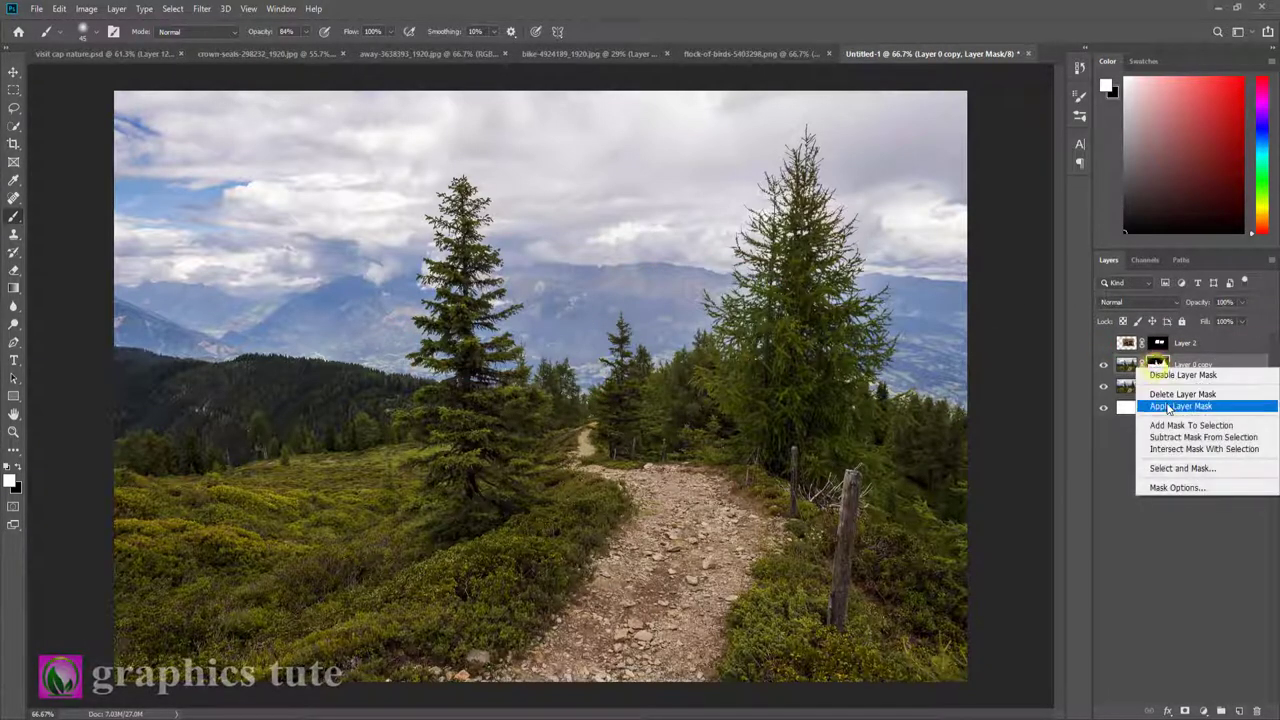
click(1165, 405)
click(13, 431)
click(466, 303)
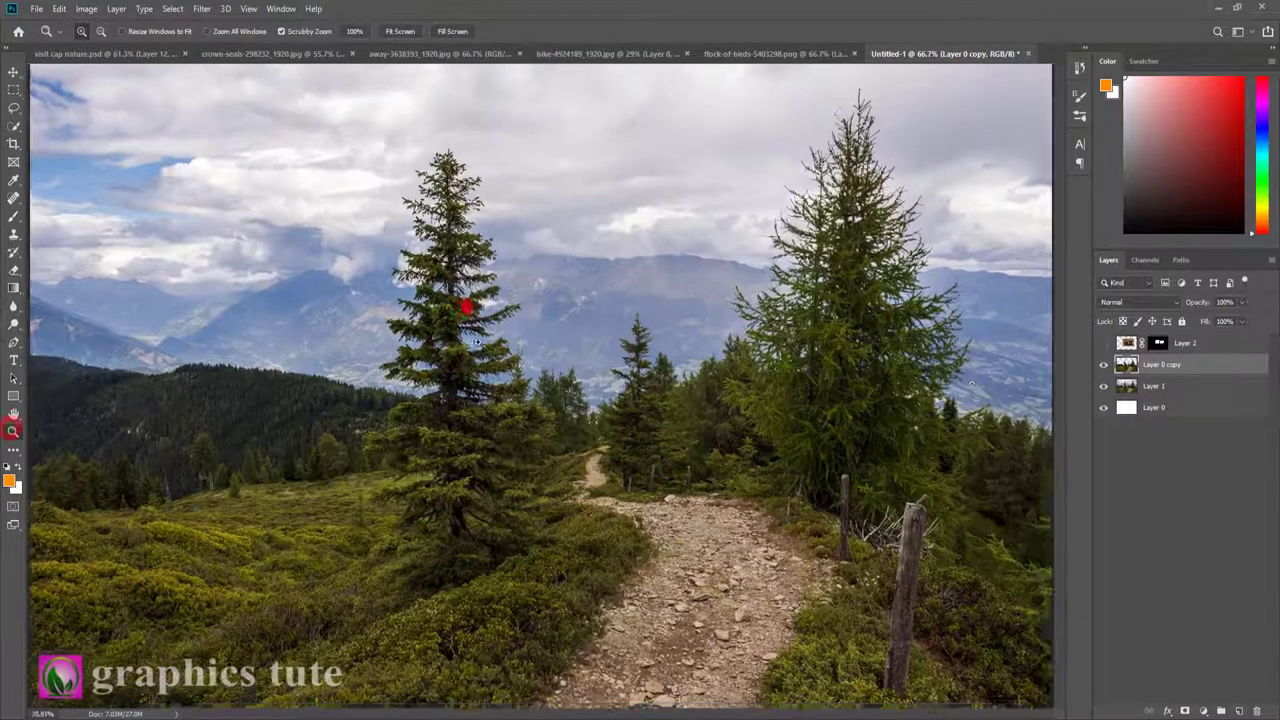
click(1103, 386)
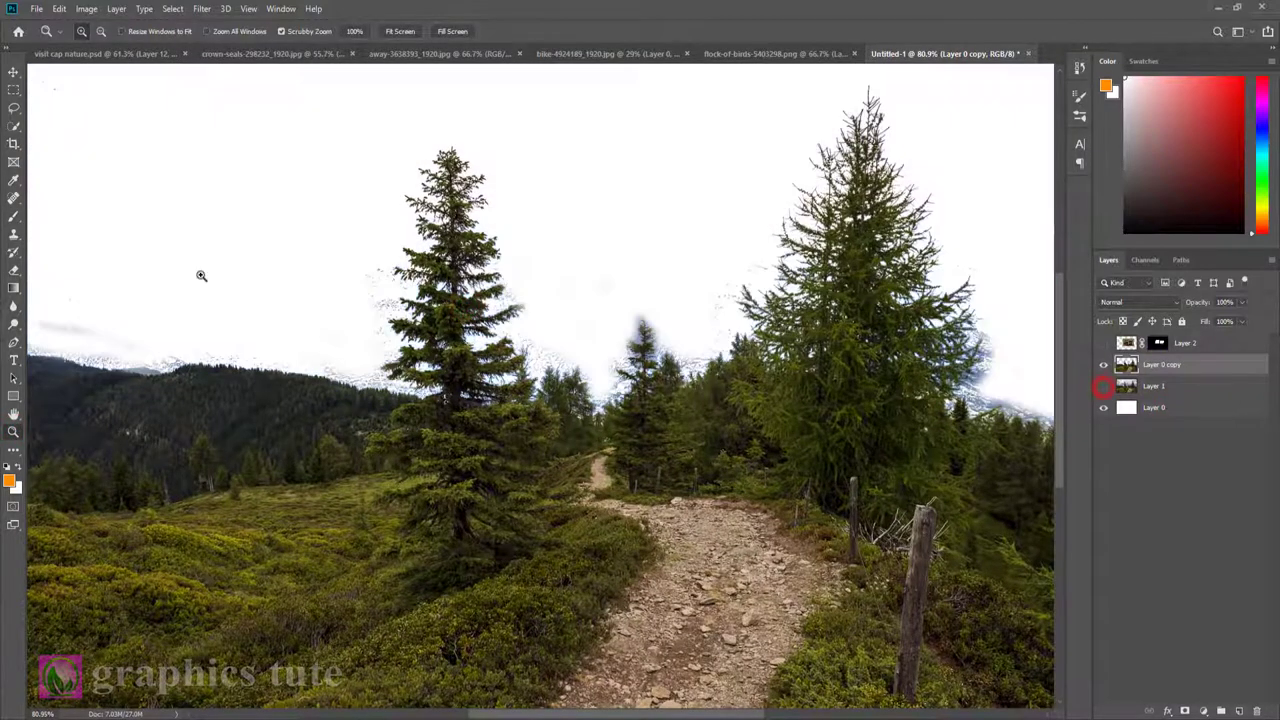
click(13, 108)
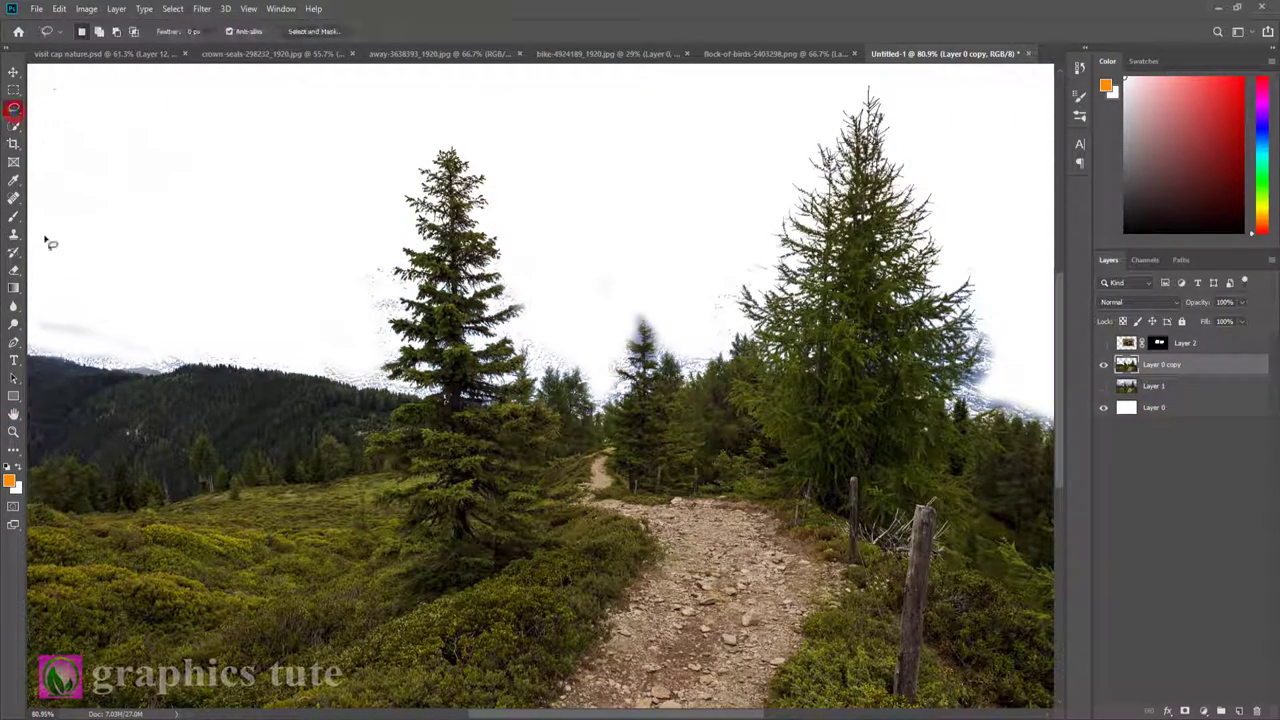
Step: Lasso the left pine and copy it onto Layer 3
drag(372, 377, 524, 161)
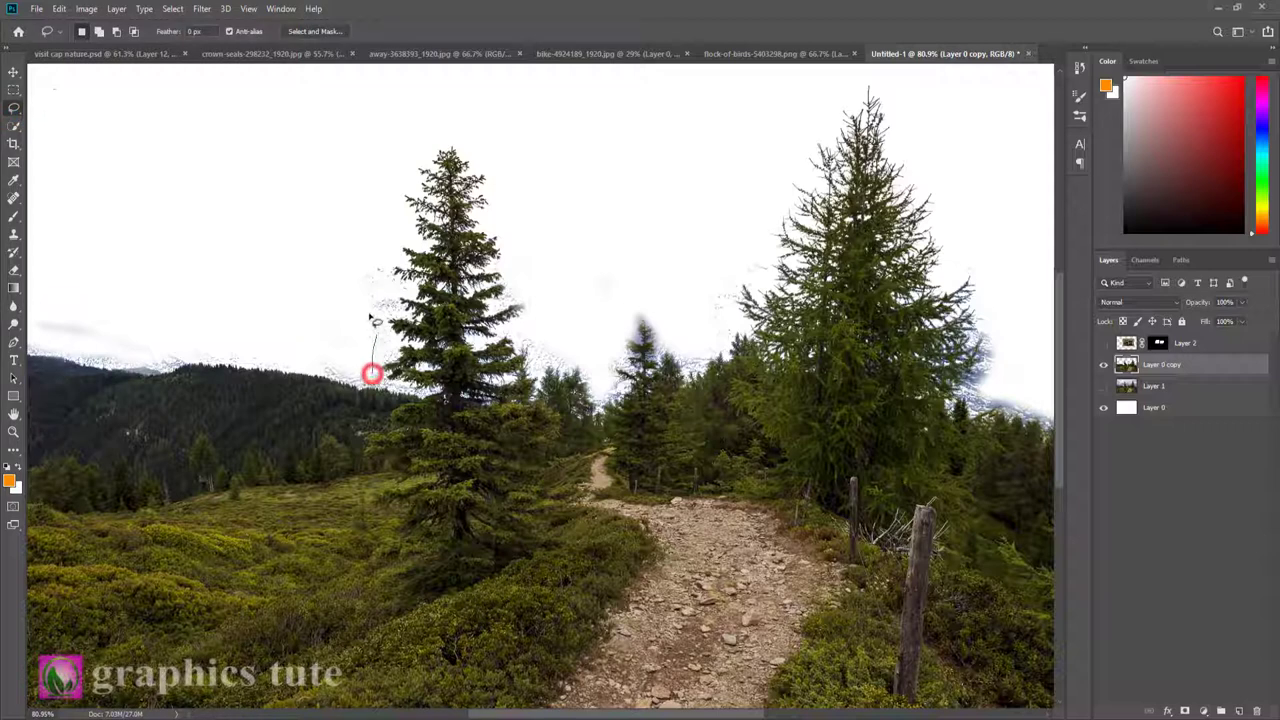
drag(565, 301, 601, 385)
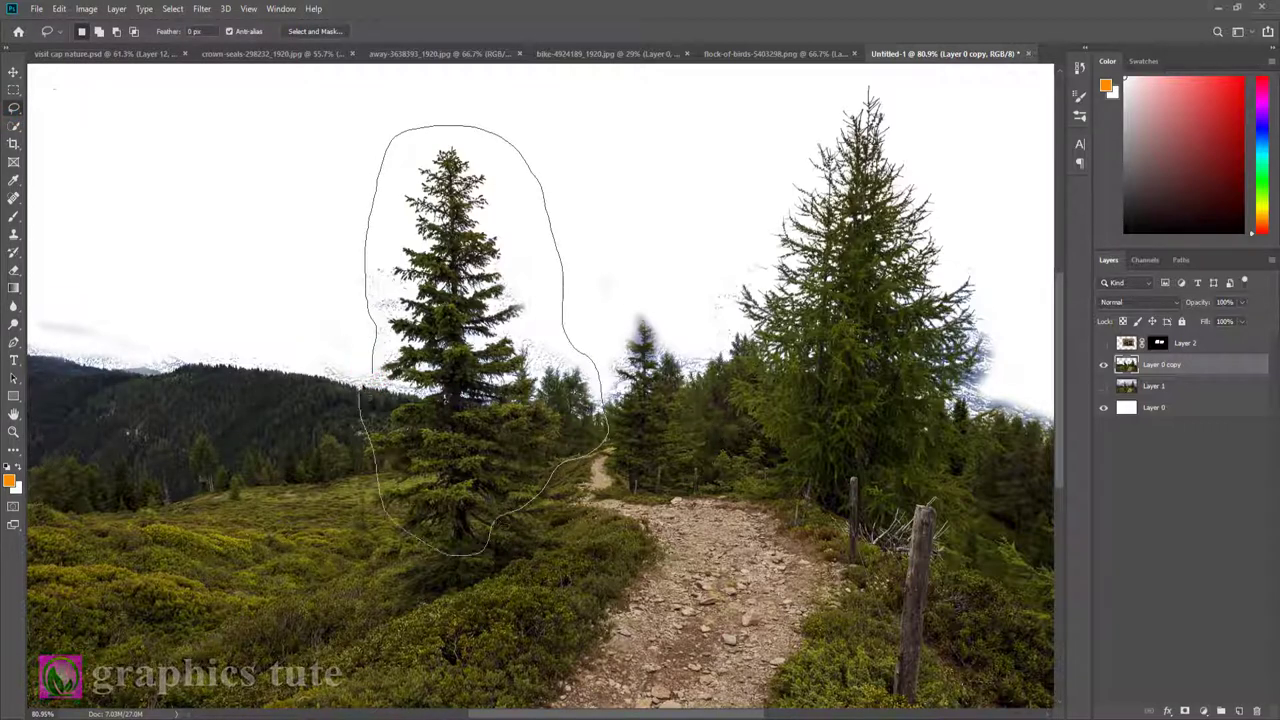
key(ctrl+j)
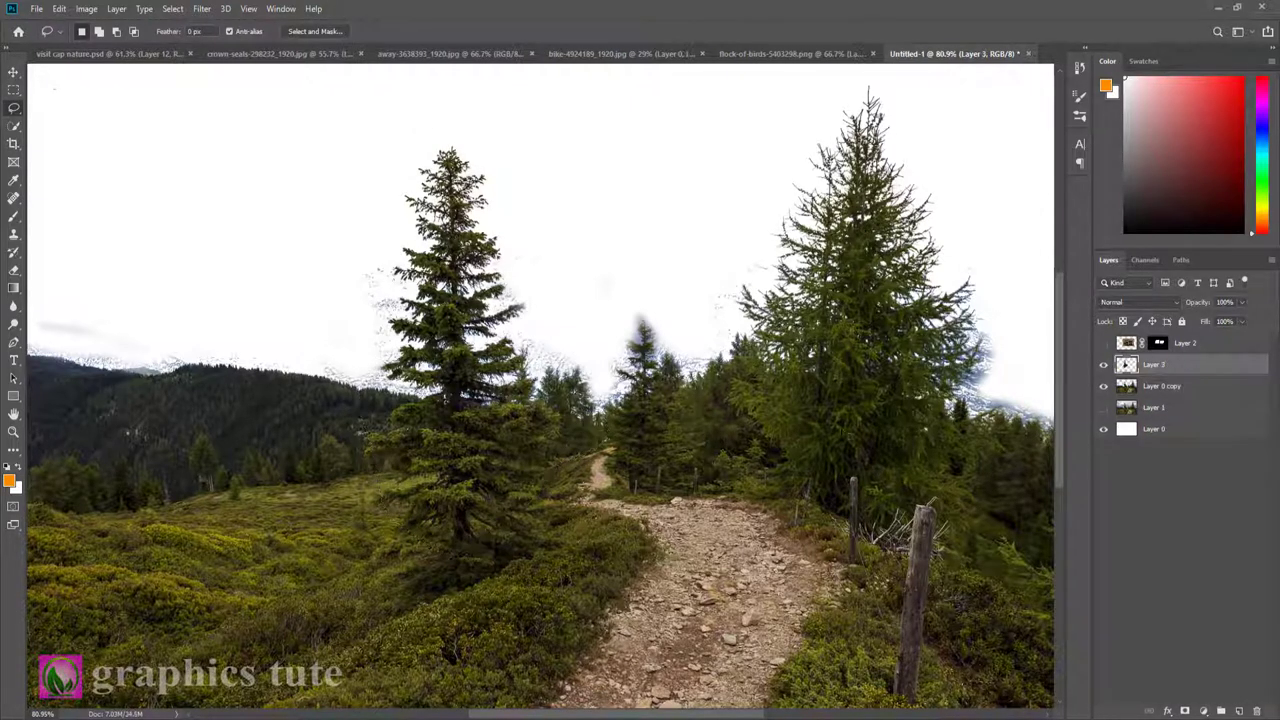
Step: Lasso the right pine on Layer 0 copy and copy it onto Layer 4
click(1172, 386)
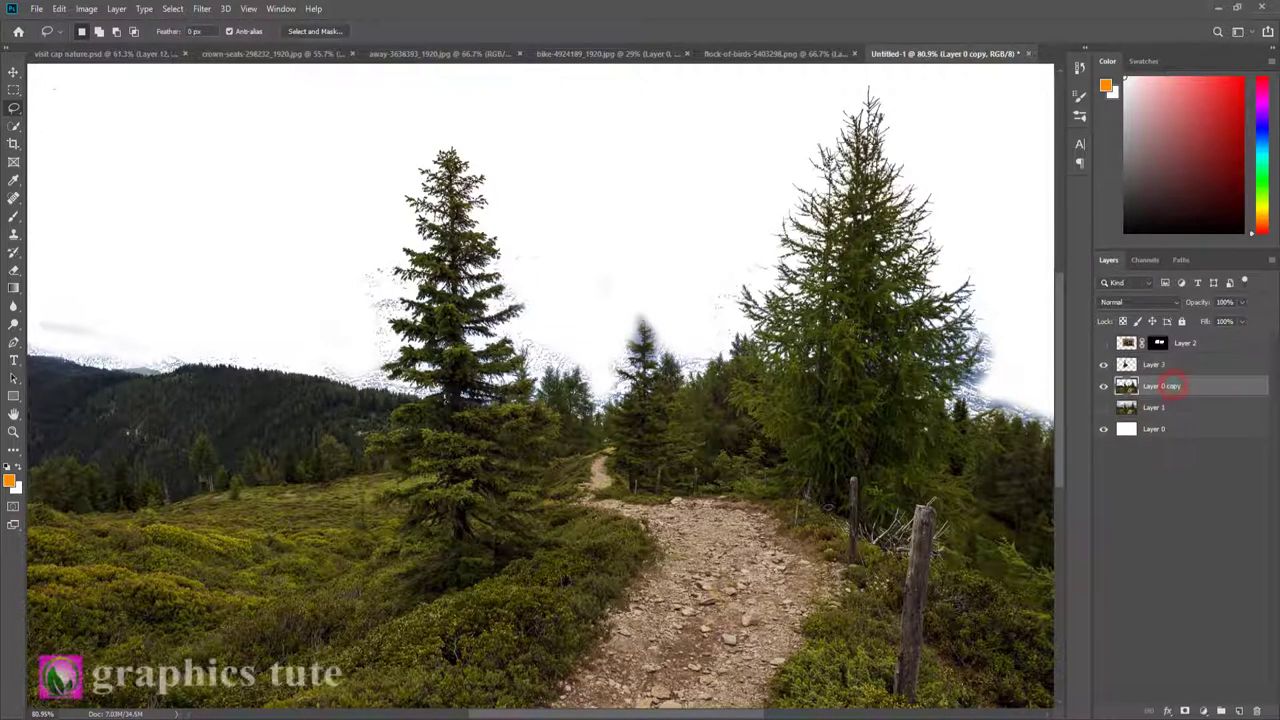
drag(818, 500, 733, 398)
drag(722, 285, 776, 130)
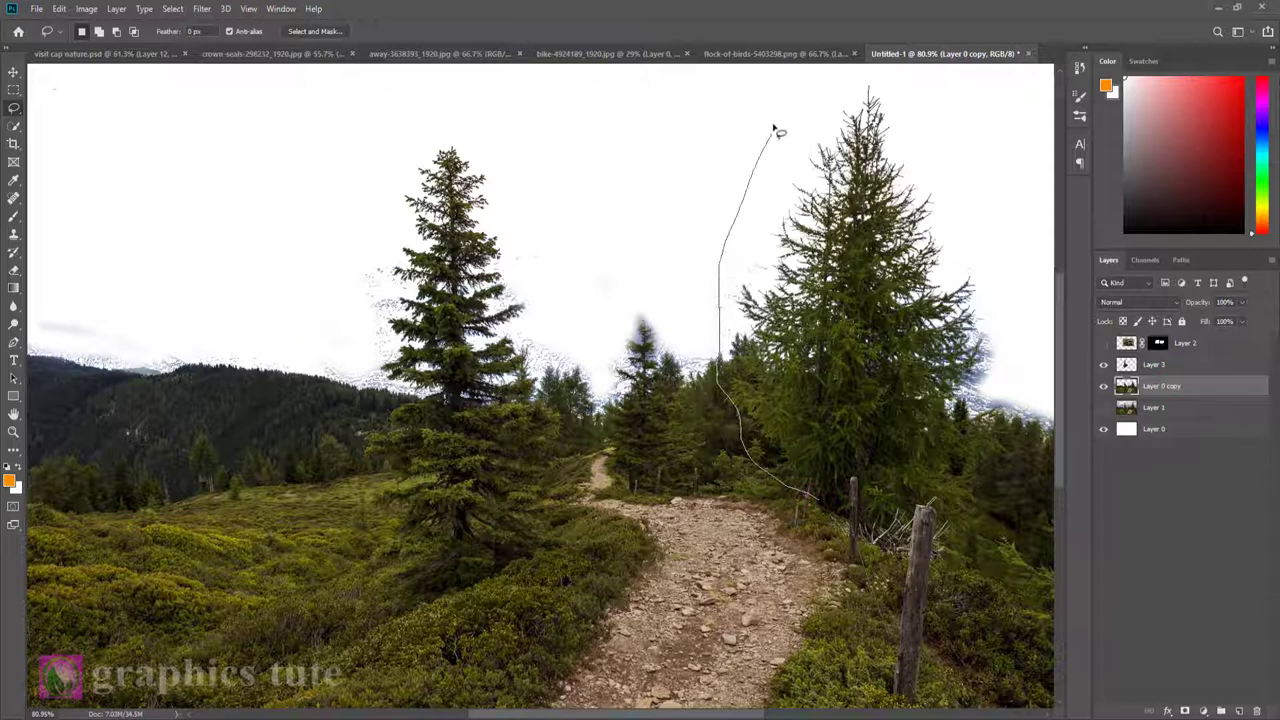
mouse_move(857, 84)
mouse_down()
mouse_move(1011, 209)
mouse_move(1013, 393)
mouse_up()
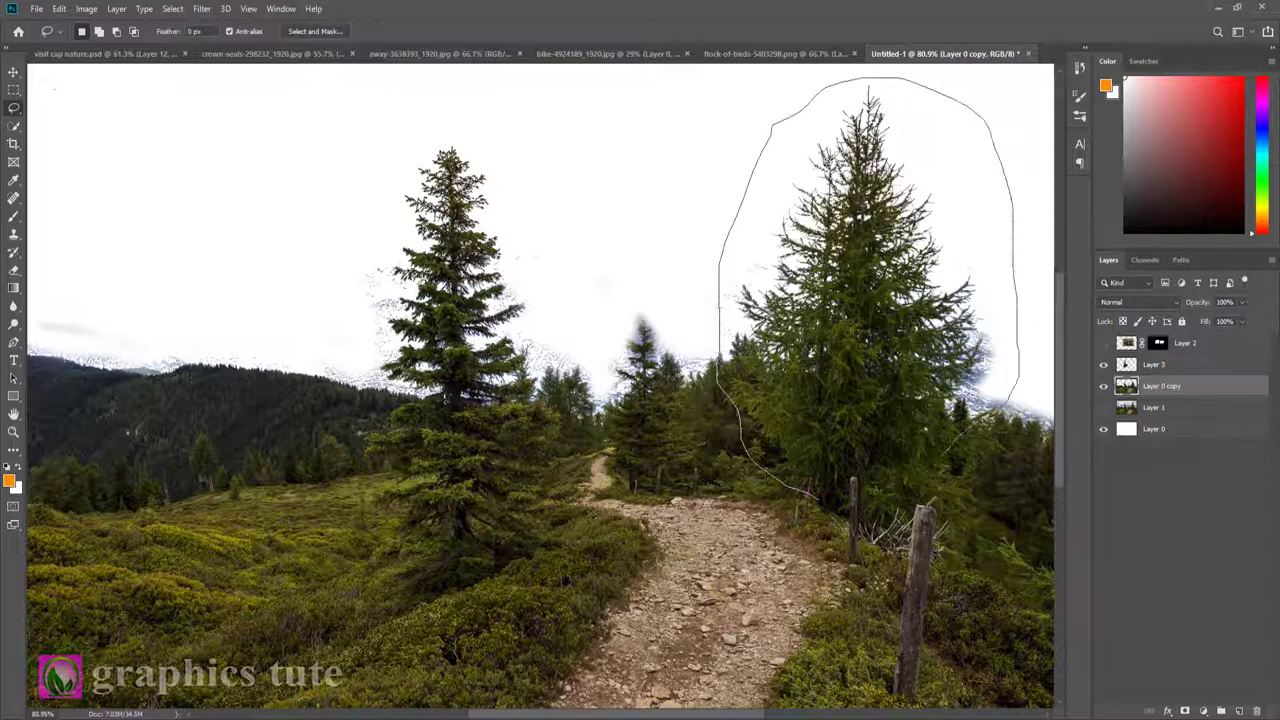
drag(830, 495, 818, 500)
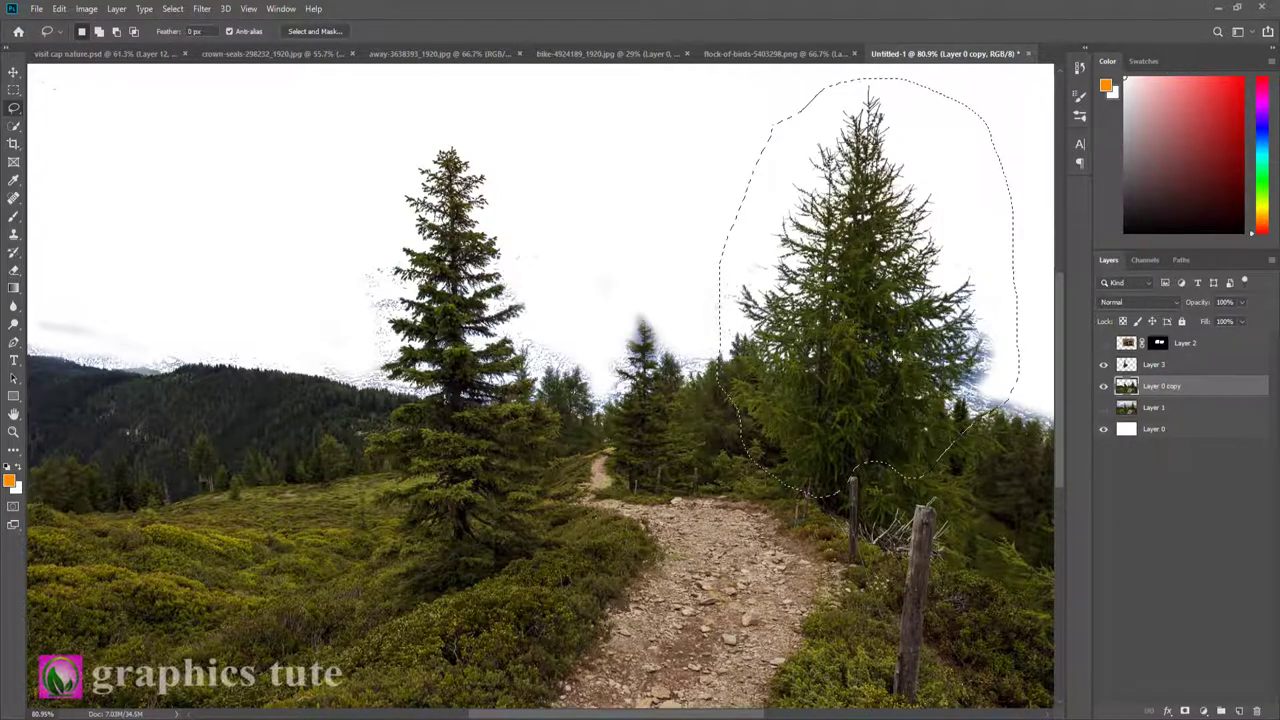
key(ctrl+j)
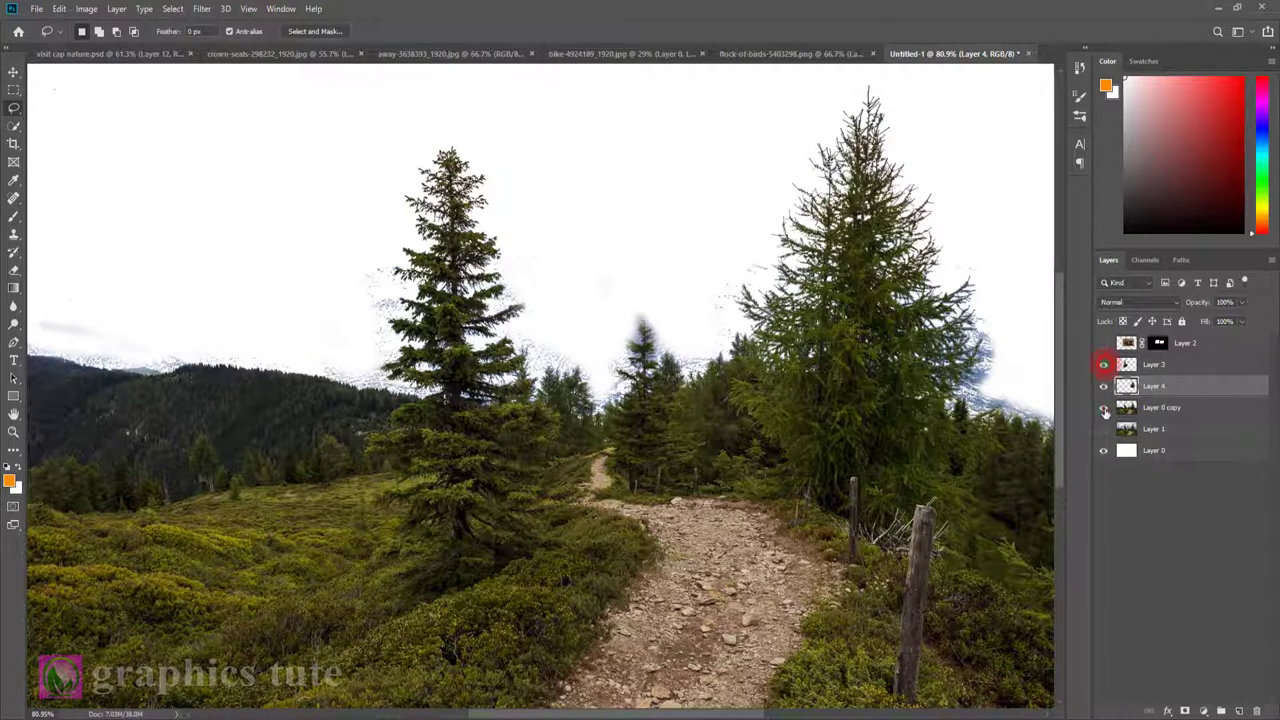
Step: Show the caps again and drag Layers 3 and 4 above the bottle-cap layer
click(1104, 408)
click(1104, 408)
click(1104, 408)
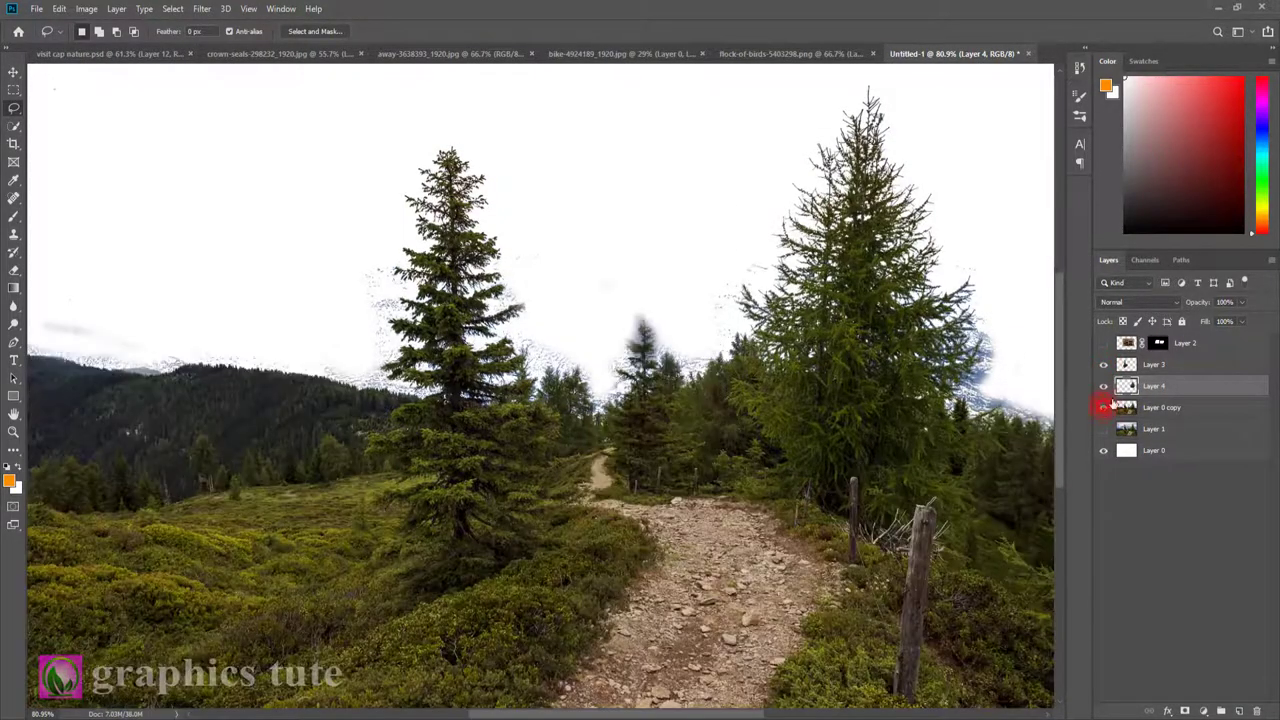
click(1104, 343)
click(1150, 362)
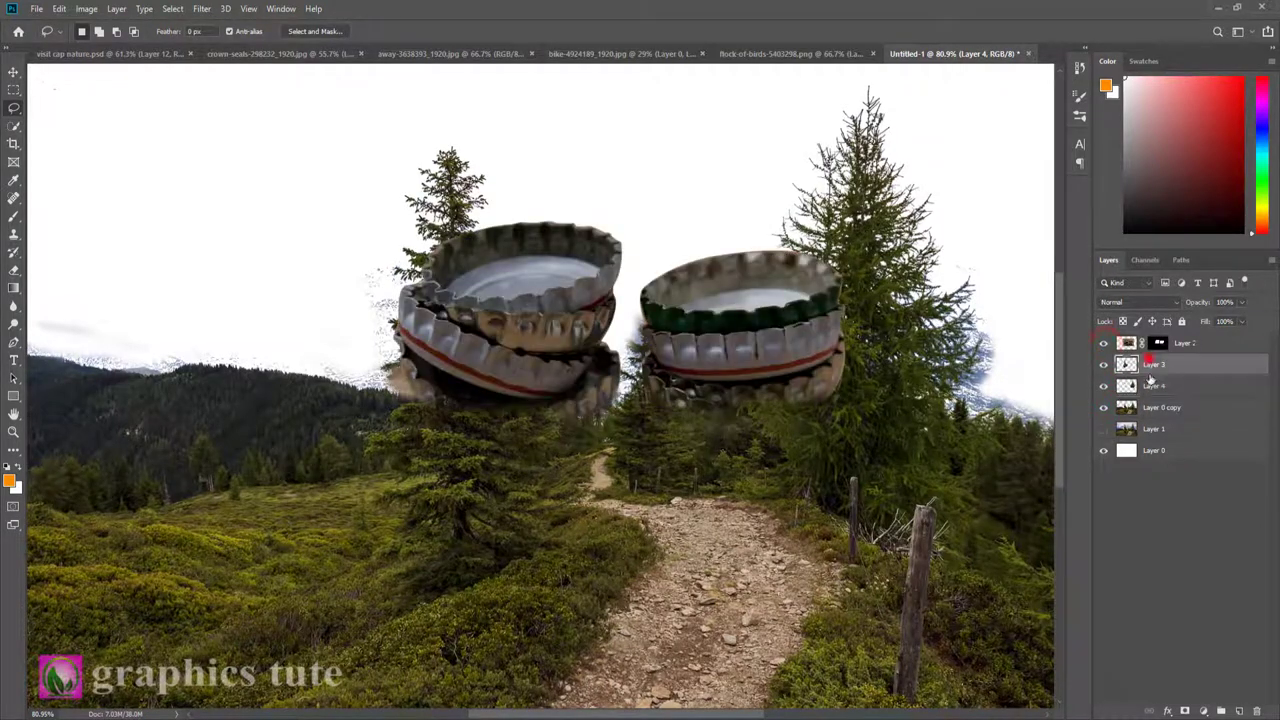
drag(1166, 376, 1190, 340)
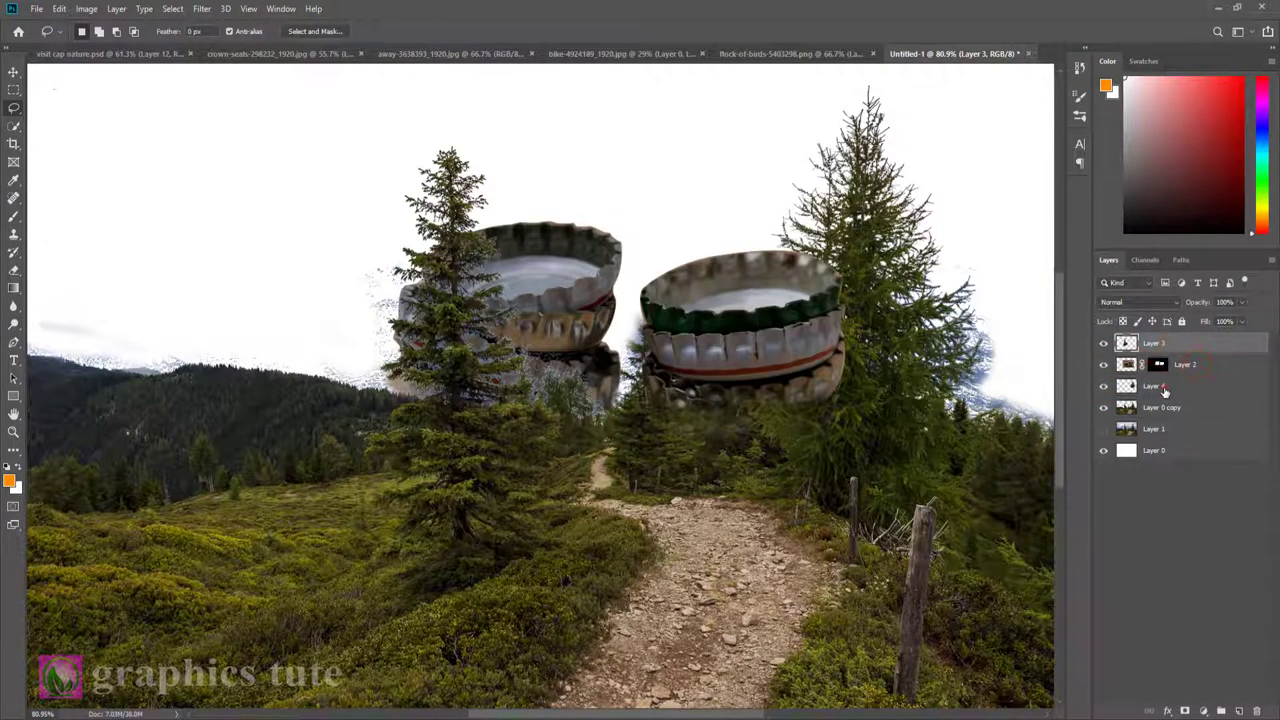
click(1185, 388)
drag(1190, 393, 1190, 356)
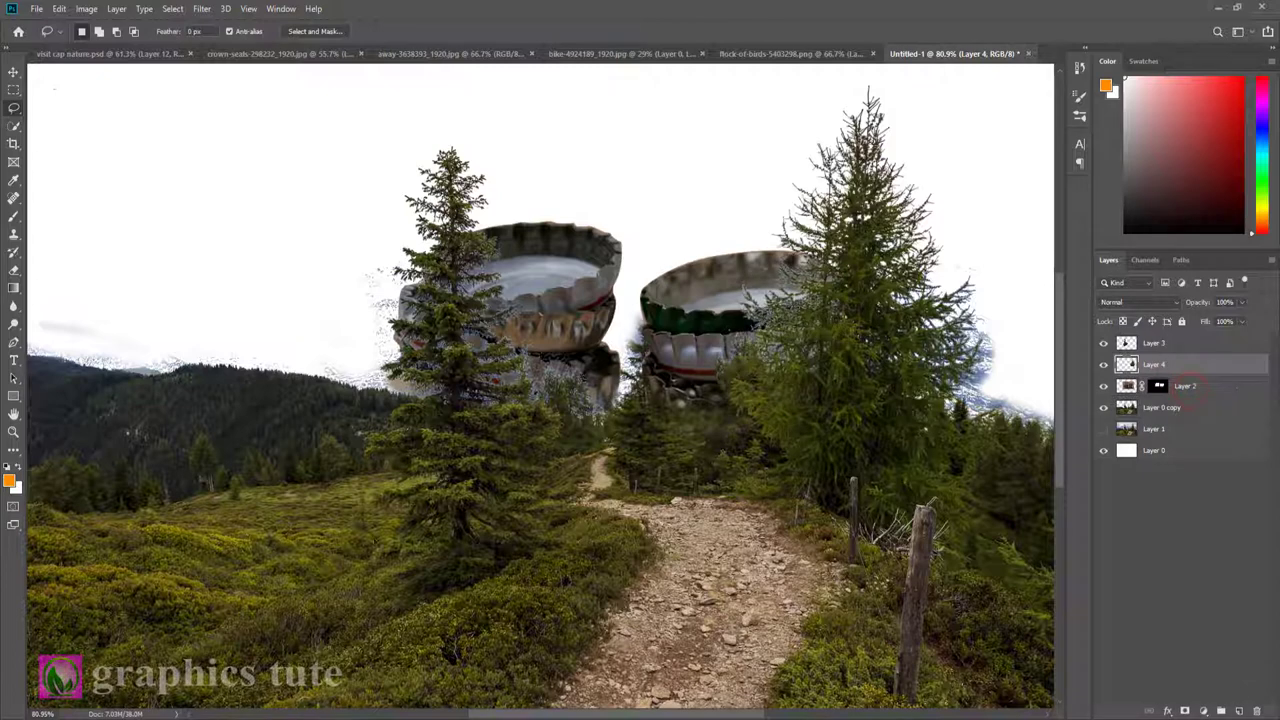
Step: Zoom out and back in on the composite, then pick the Move tool on Layer 4
click(12, 434)
drag(586, 457, 540, 457)
drag(646, 425, 676, 470)
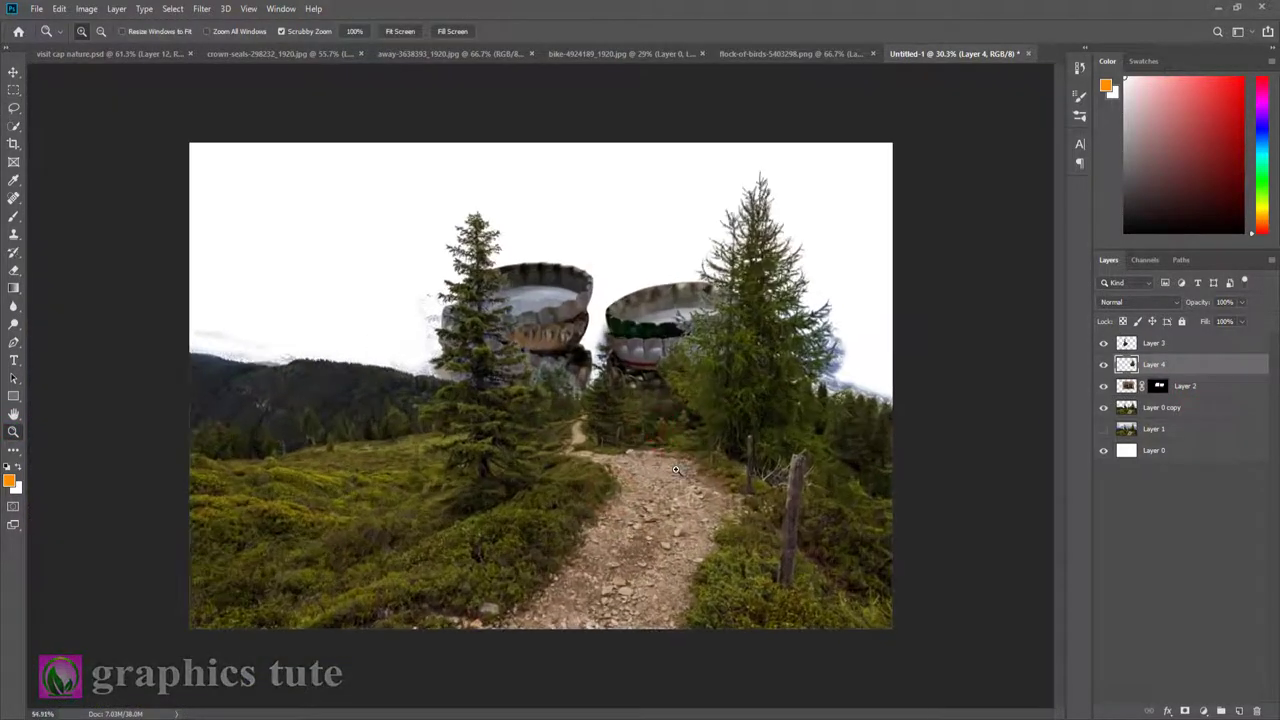
click(13, 72)
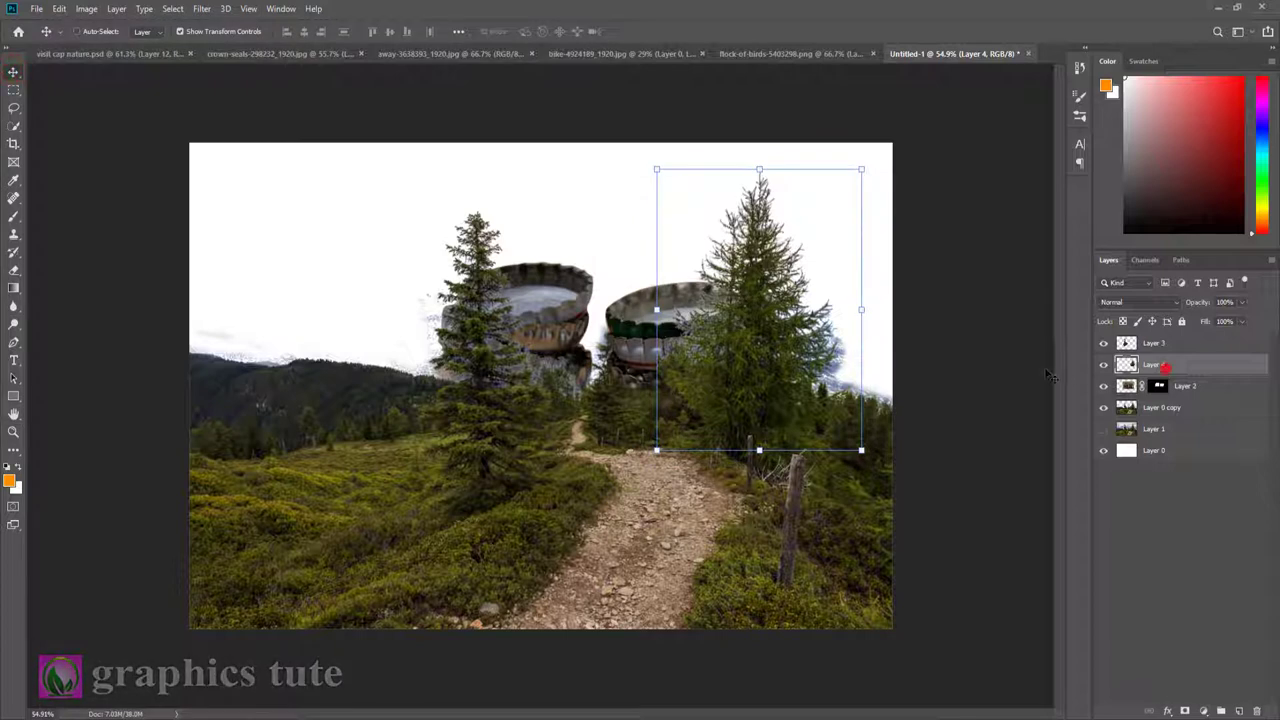
Step: Raise the right pine's (Layer 4) saturation by +32 with Hue/Saturation
key(ctrl+u)
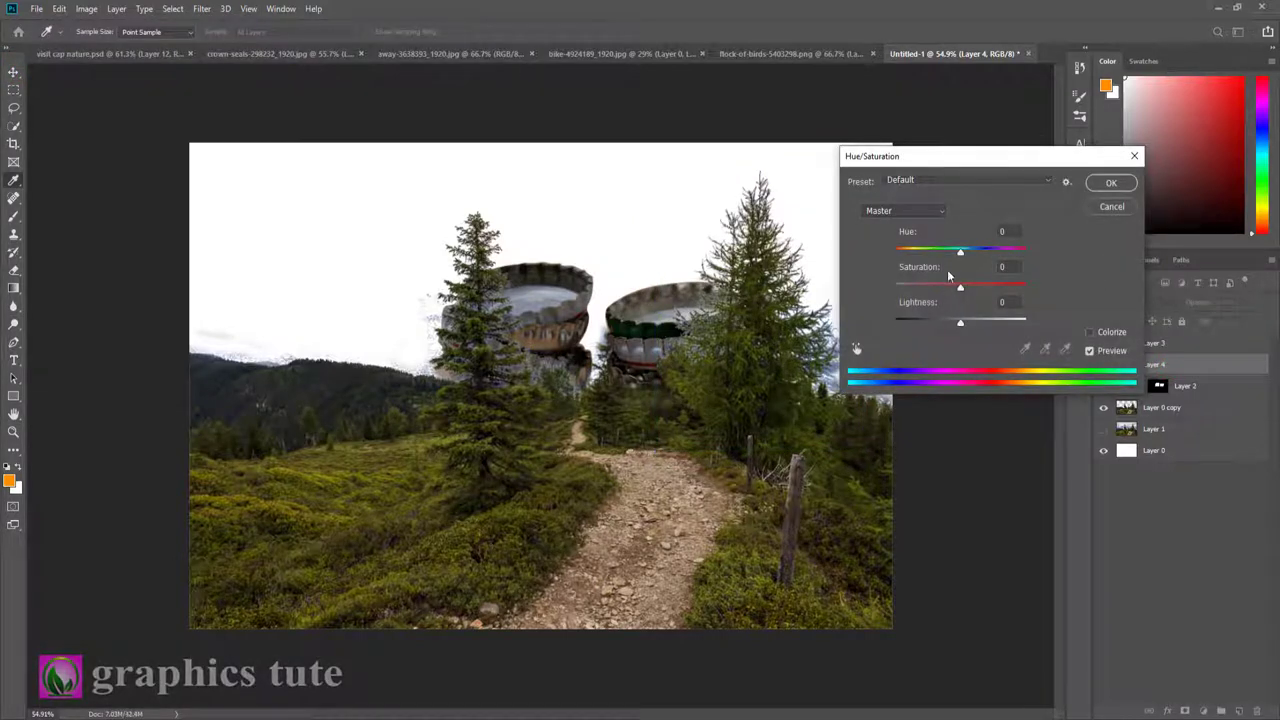
drag(968, 293, 990, 297)
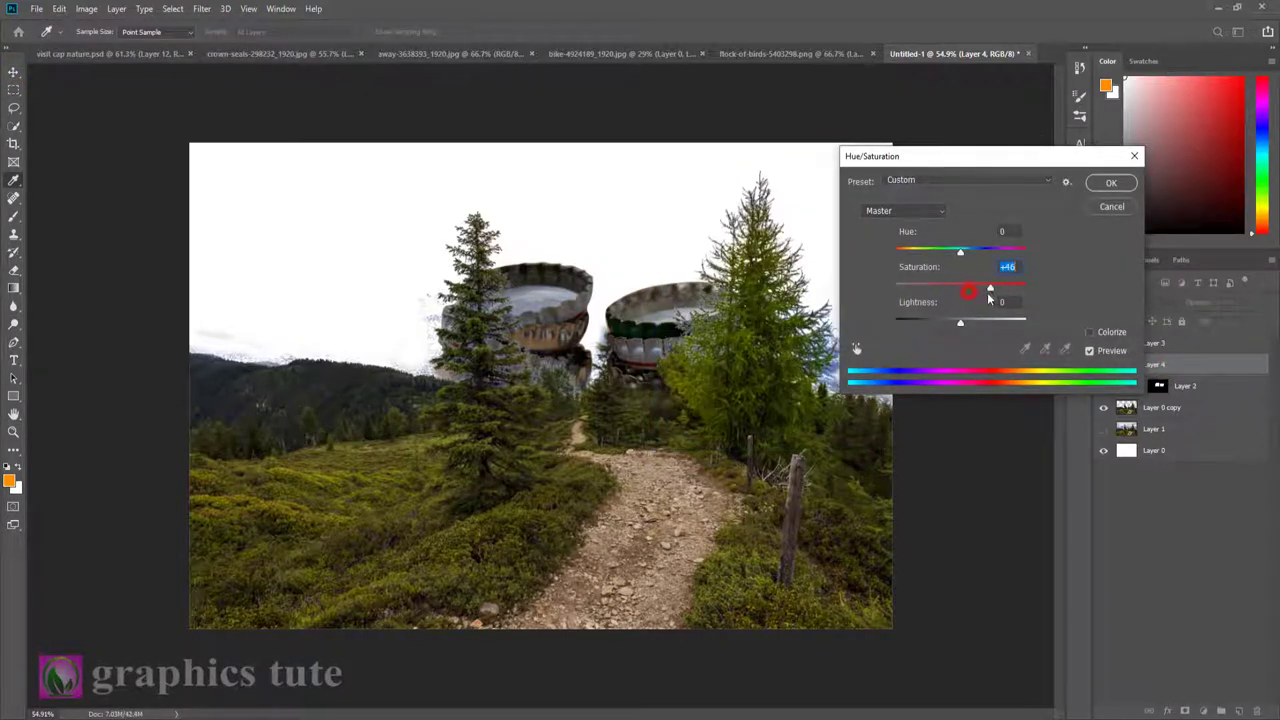
click(1114, 182)
Step: Raise the left pine's (Layer 3) saturation by +30 and show the cloudy sky Layer 1
click(1162, 344)
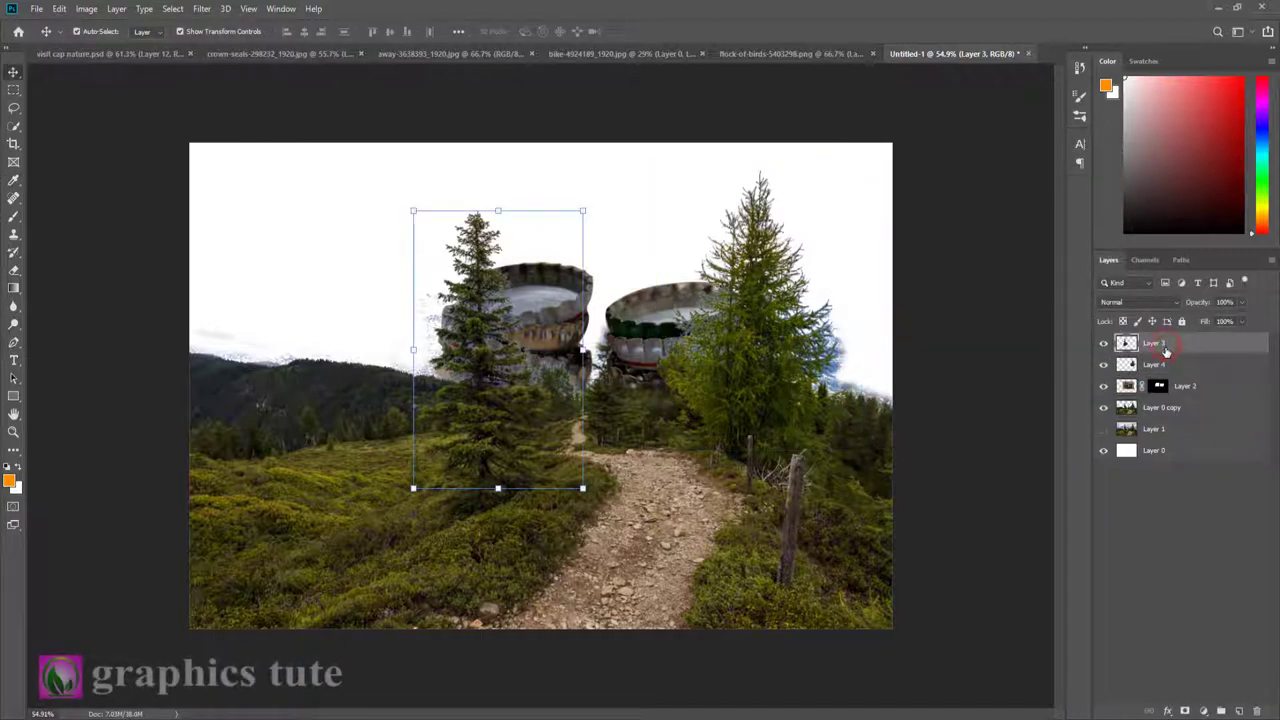
key(ctrl+u)
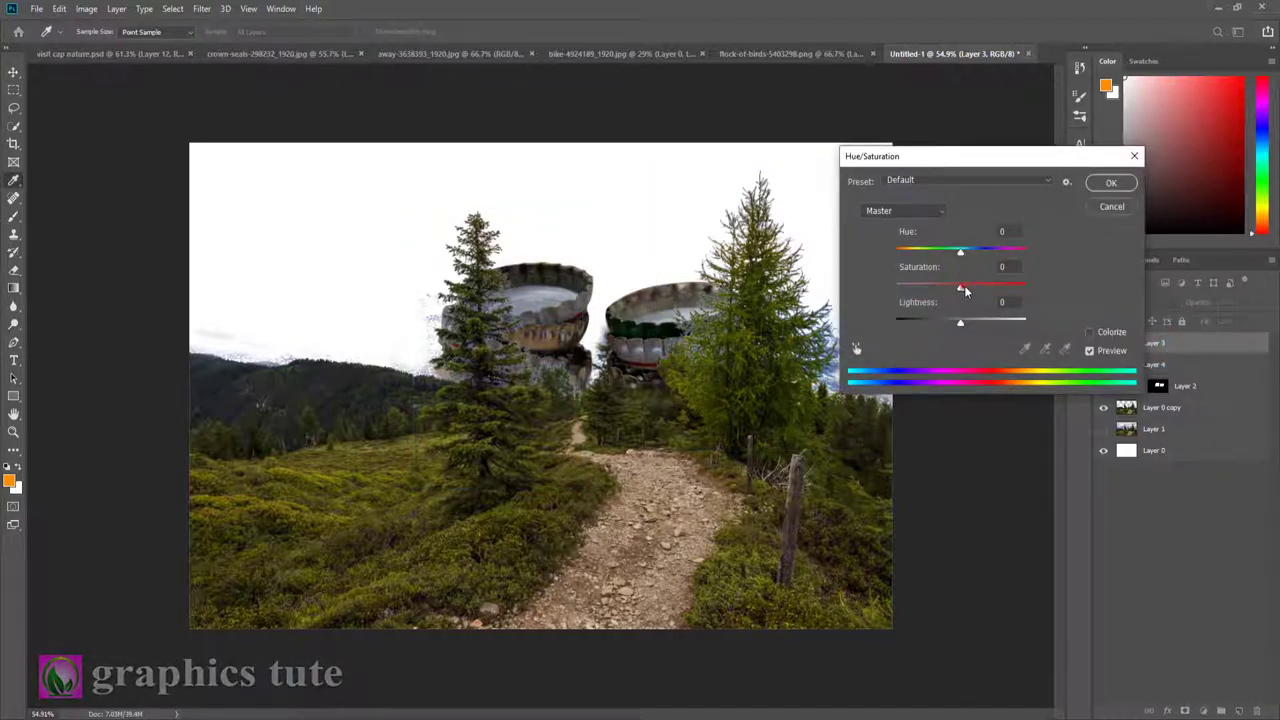
drag(961, 288, 987, 291)
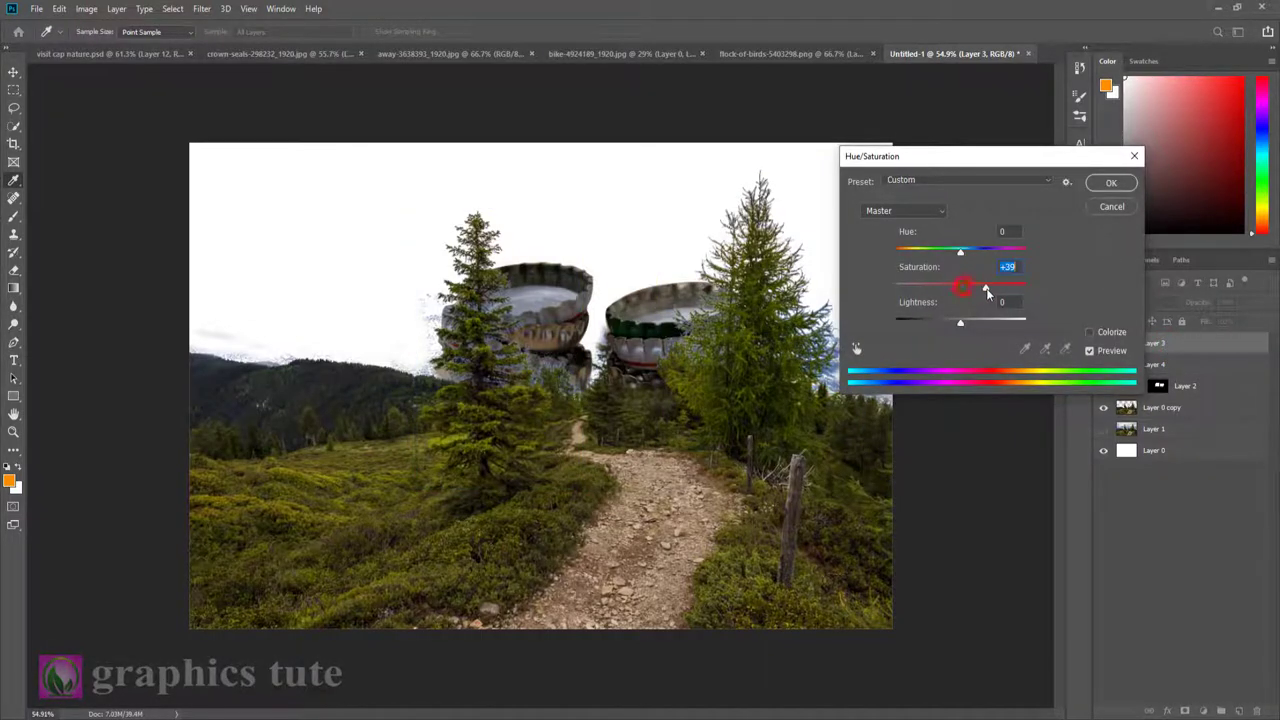
click(1111, 182)
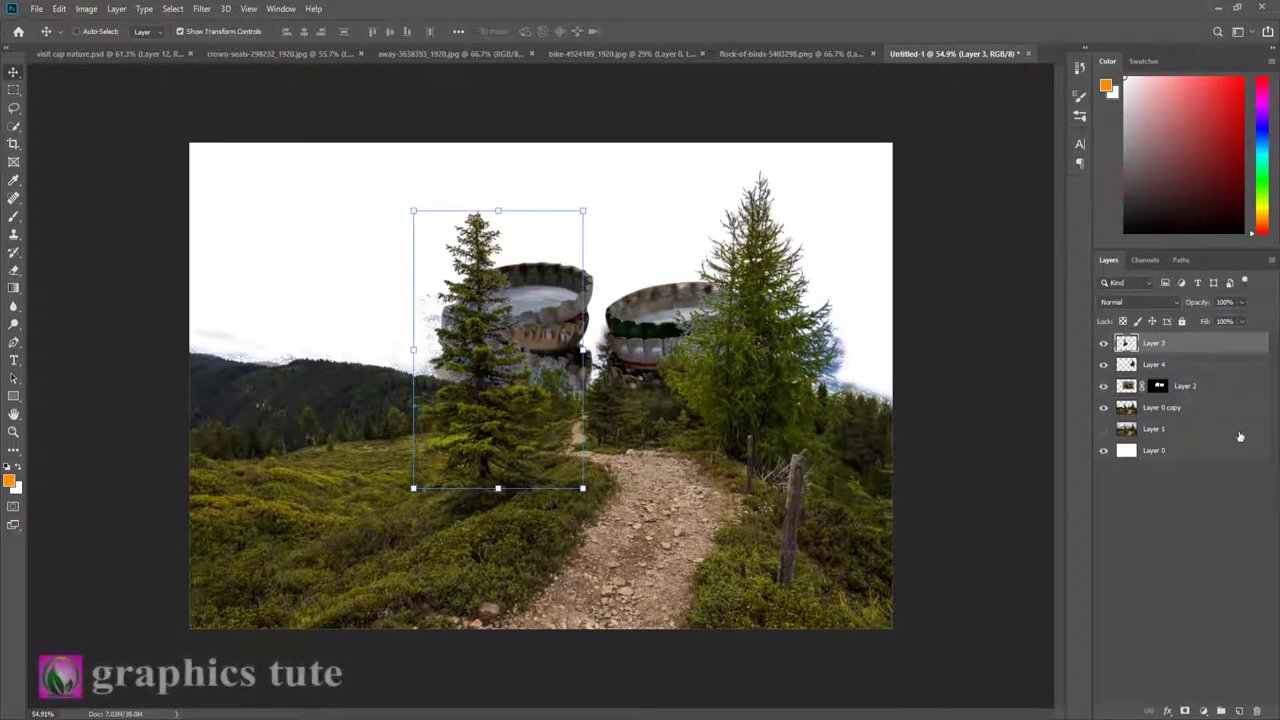
click(1103, 431)
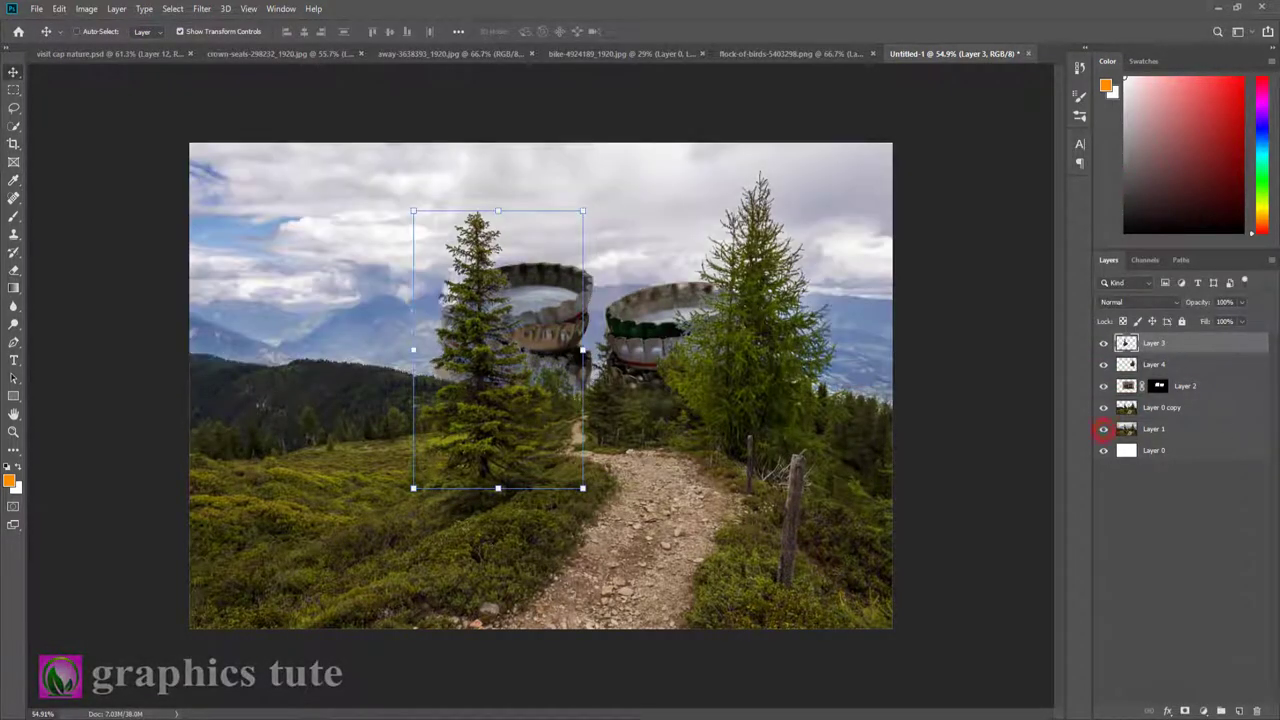
click(13, 432)
Step: Clip a Brightness/Contrast layer at brightness -64 to Layer 0 copy and compare it on and off
click(670, 432)
drag(670, 432, 670, 432)
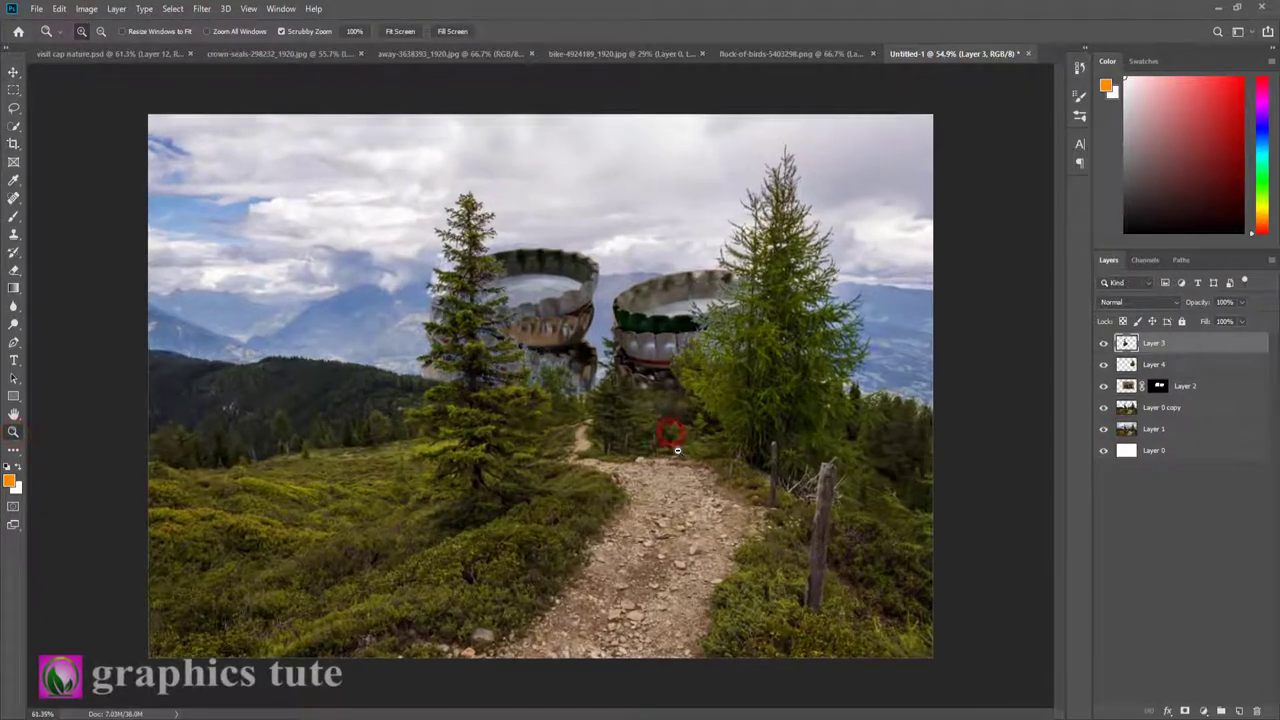
click(1155, 408)
click(1204, 711)
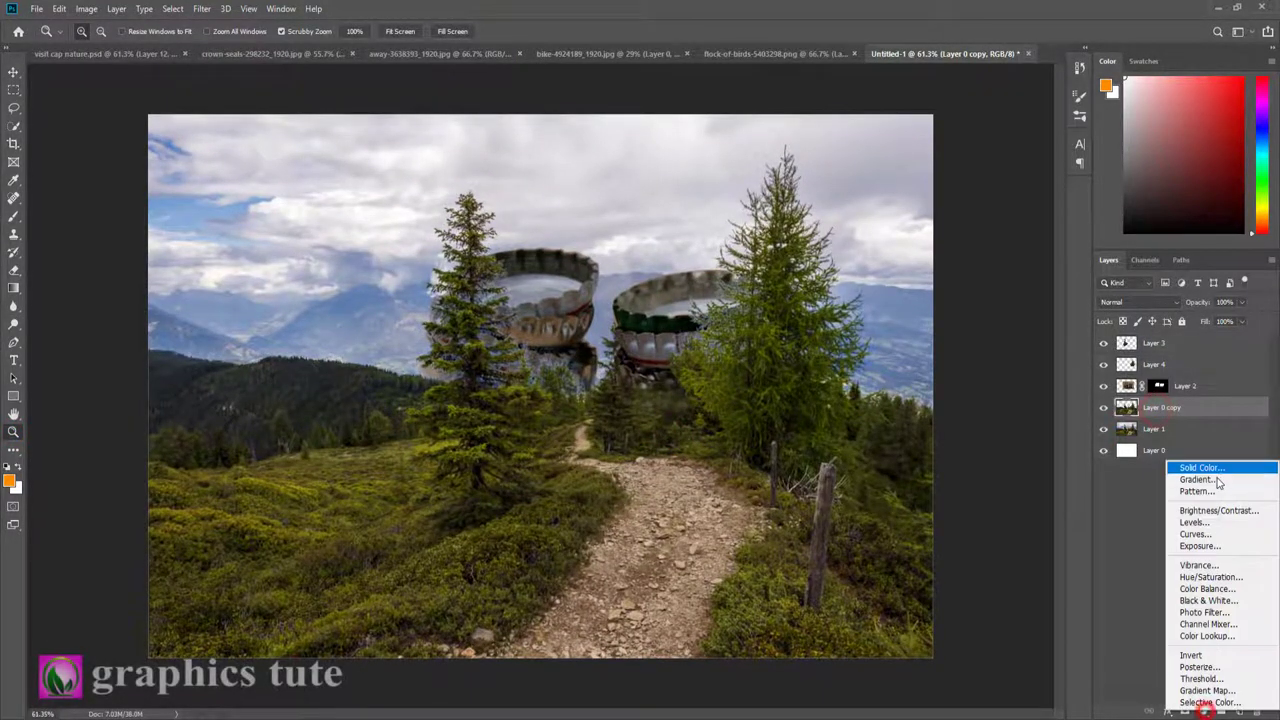
click(1214, 509)
click(946, 450)
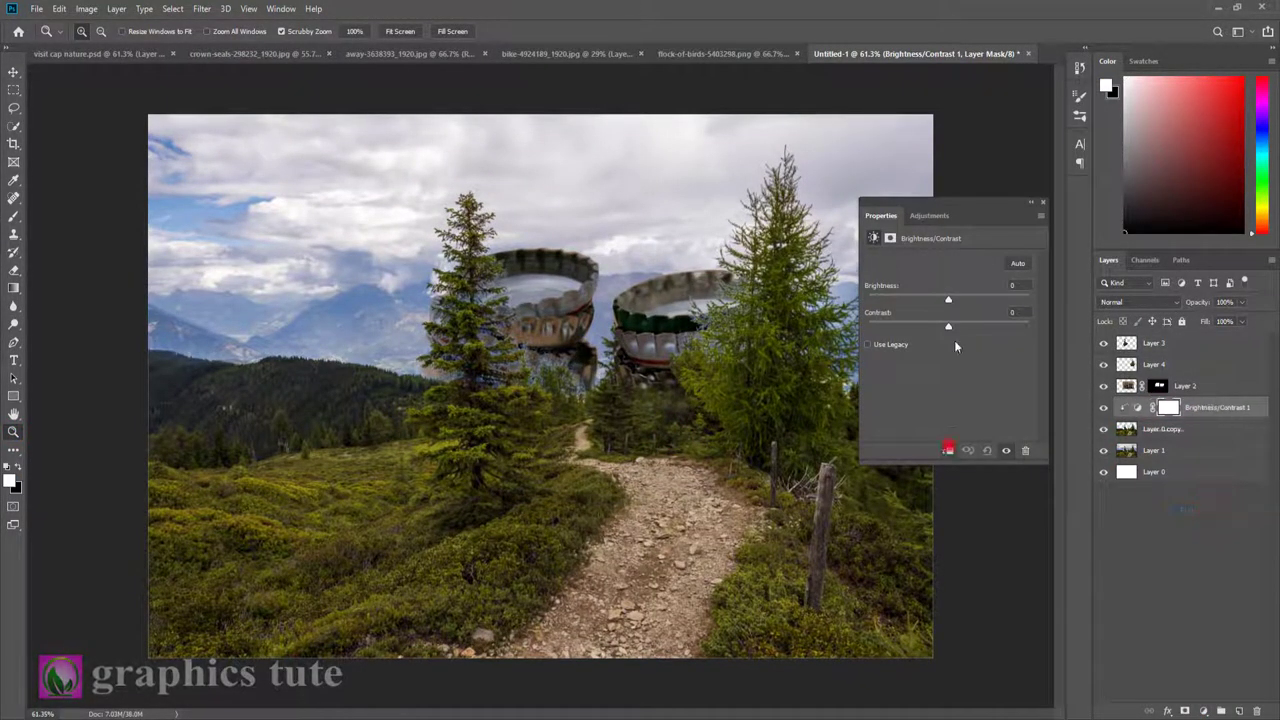
drag(946, 301, 914, 300)
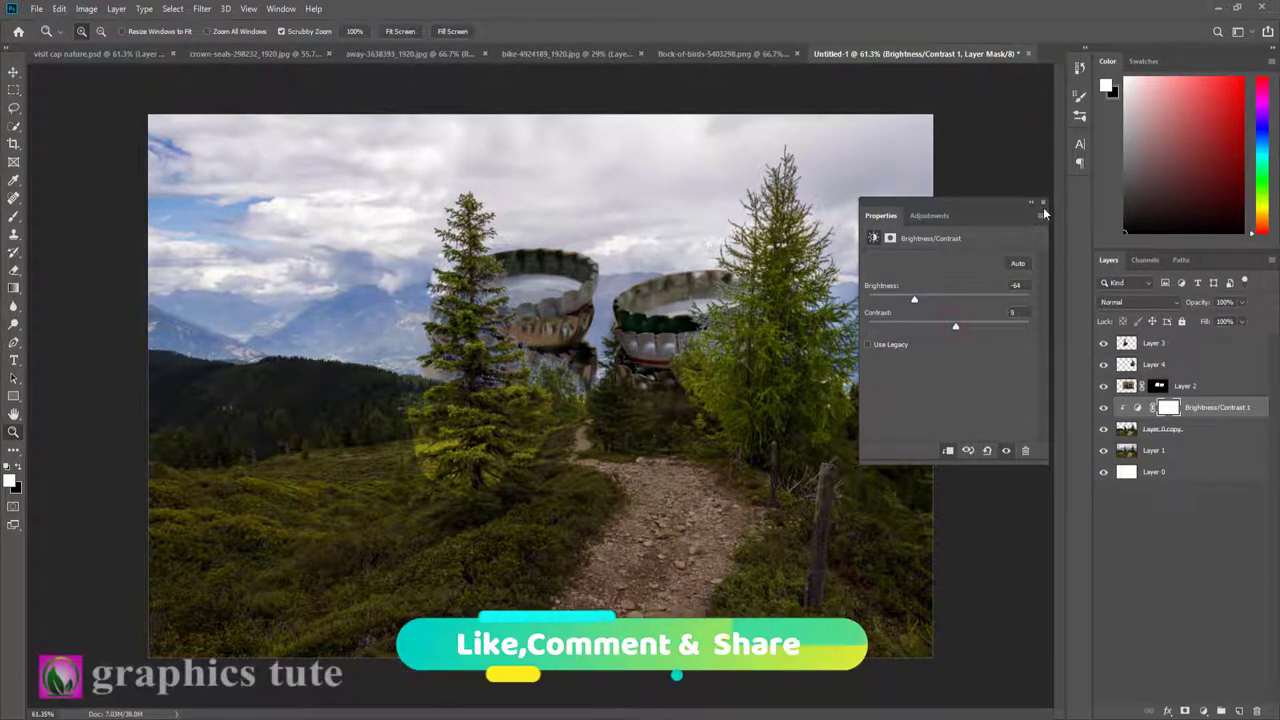
click(1042, 202)
click(1103, 407)
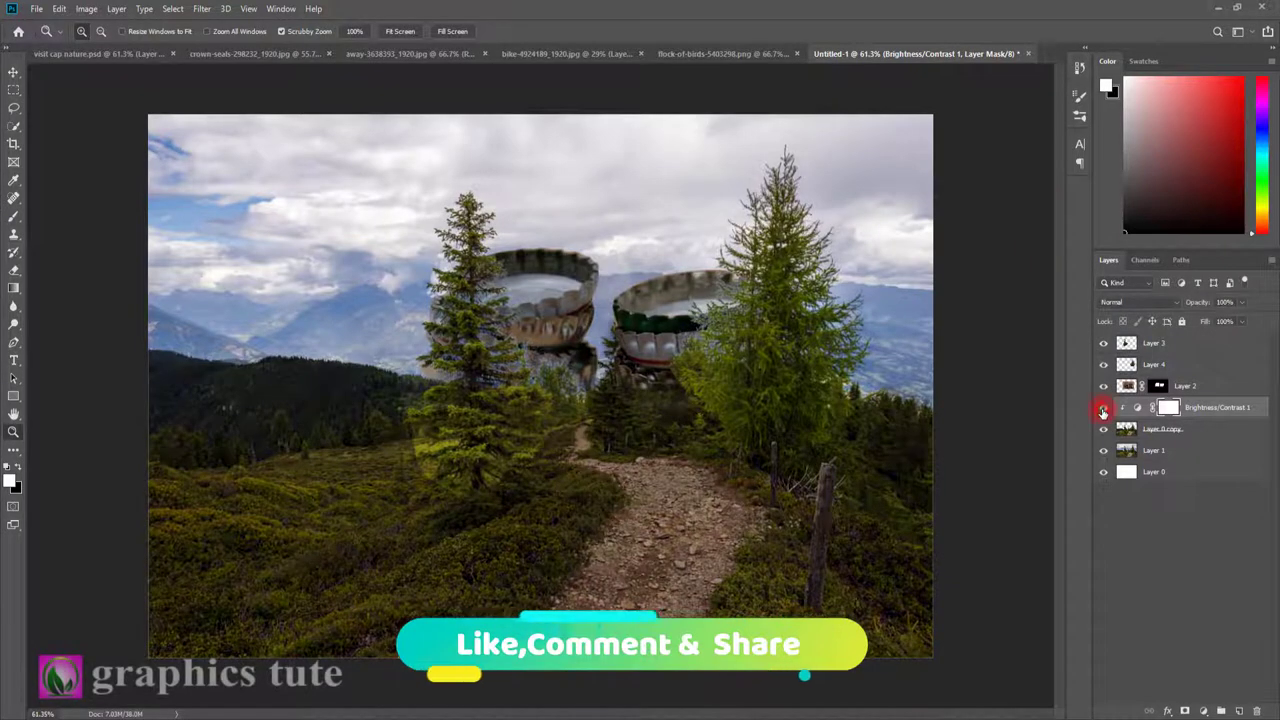
click(1103, 407)
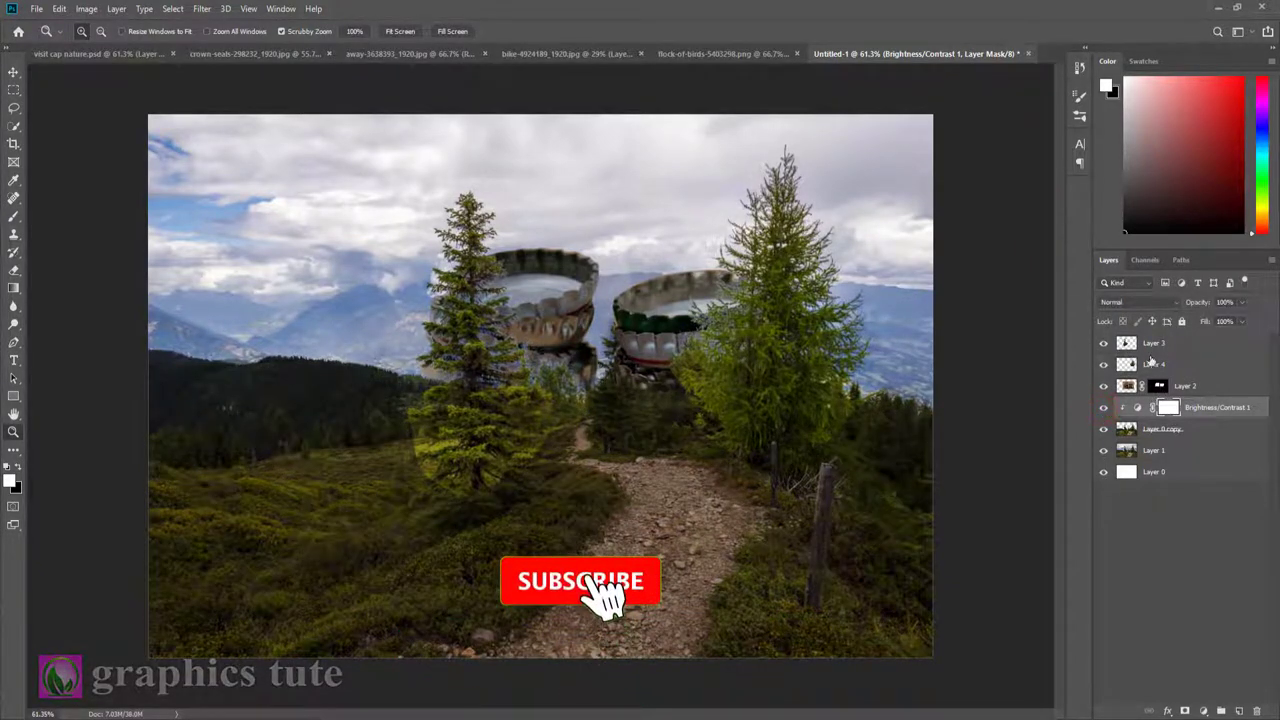
click(1156, 365)
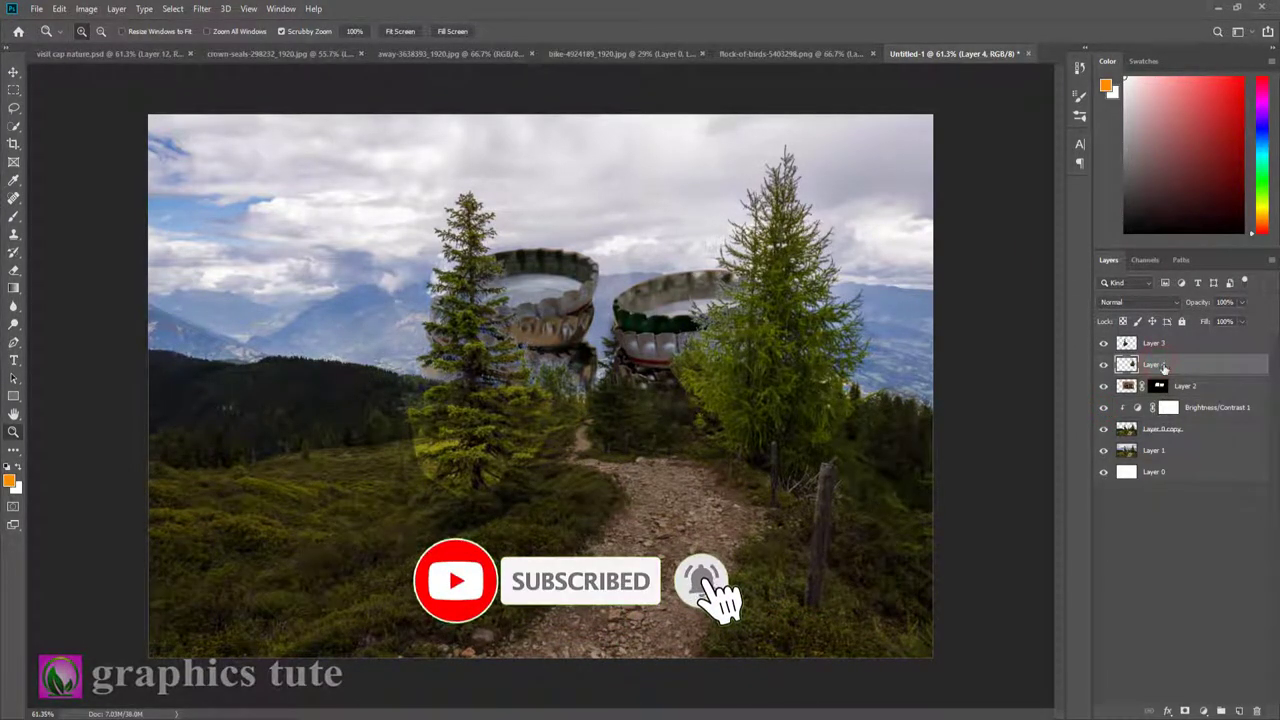
Step: Darken the right pine (Layer 4) to brightness -43 with Image > Adjustments > Brightness/Contrast
click(88, 10)
mouse_move(107, 45)
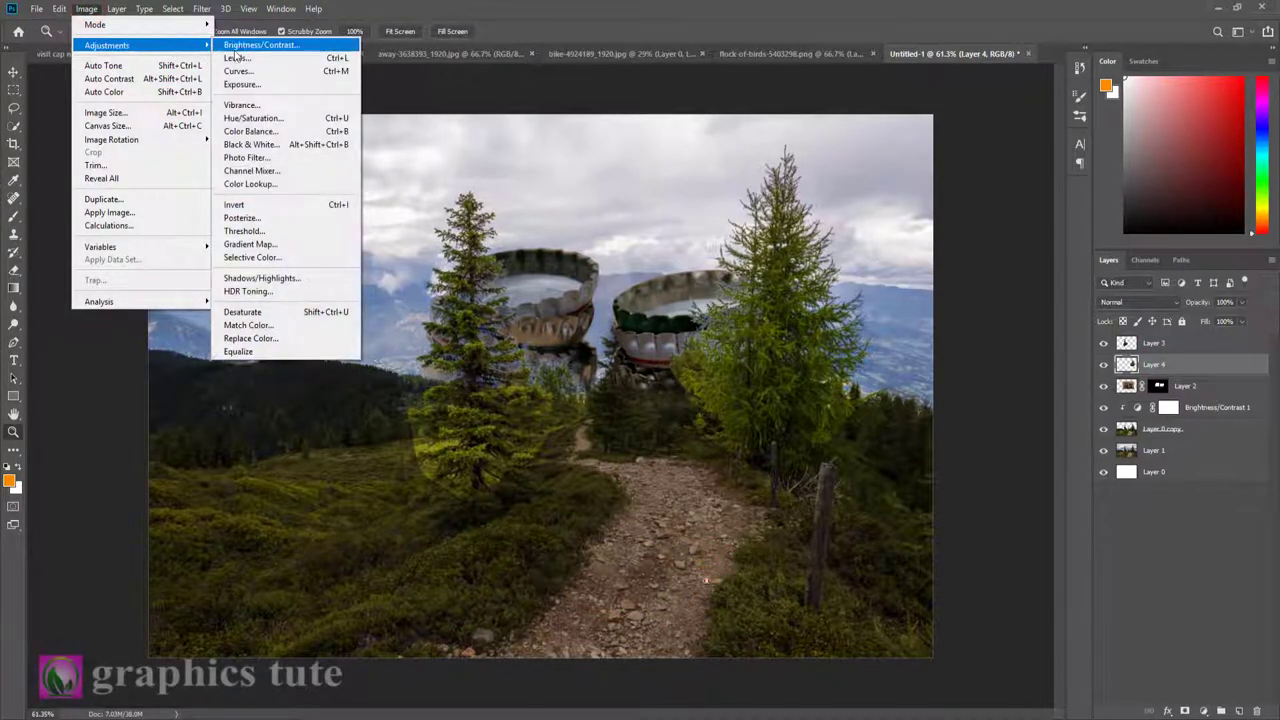
click(255, 43)
drag(366, 203, 350, 203)
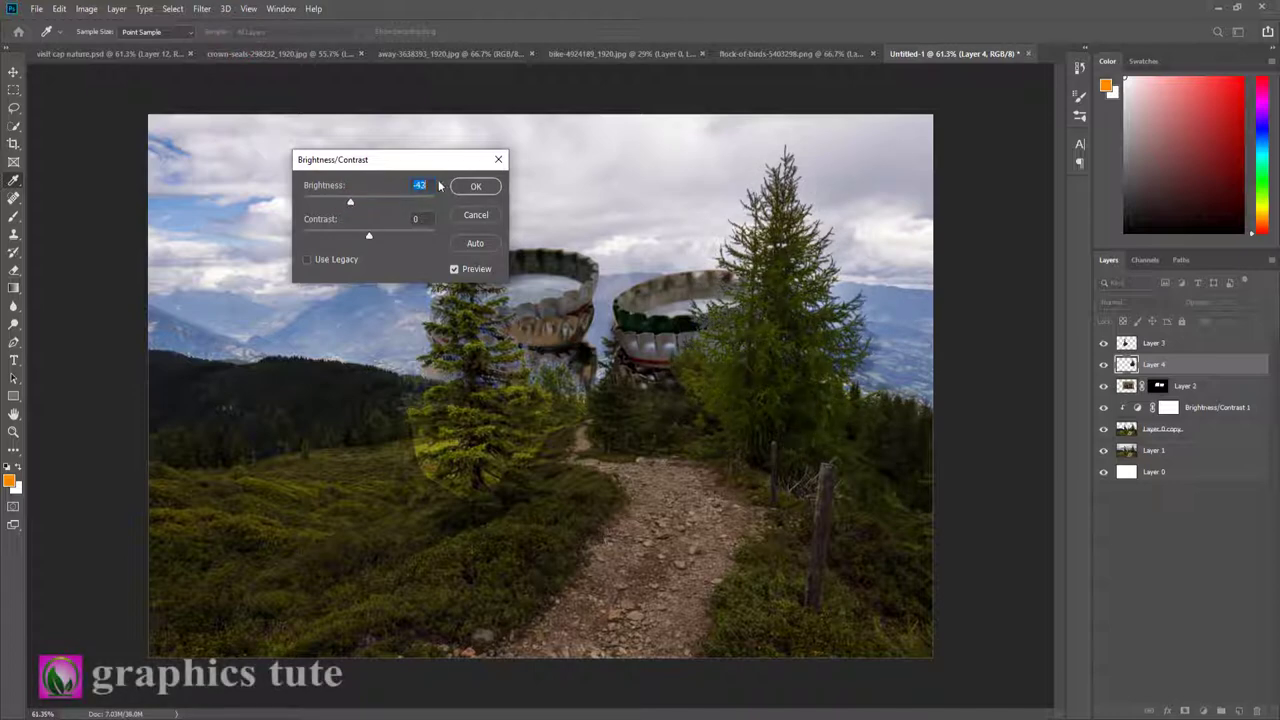
click(478, 187)
key(z)
Step: Darken the left pine (Layer 3) to brightness -58, then select the sky Layer 1
click(1155, 343)
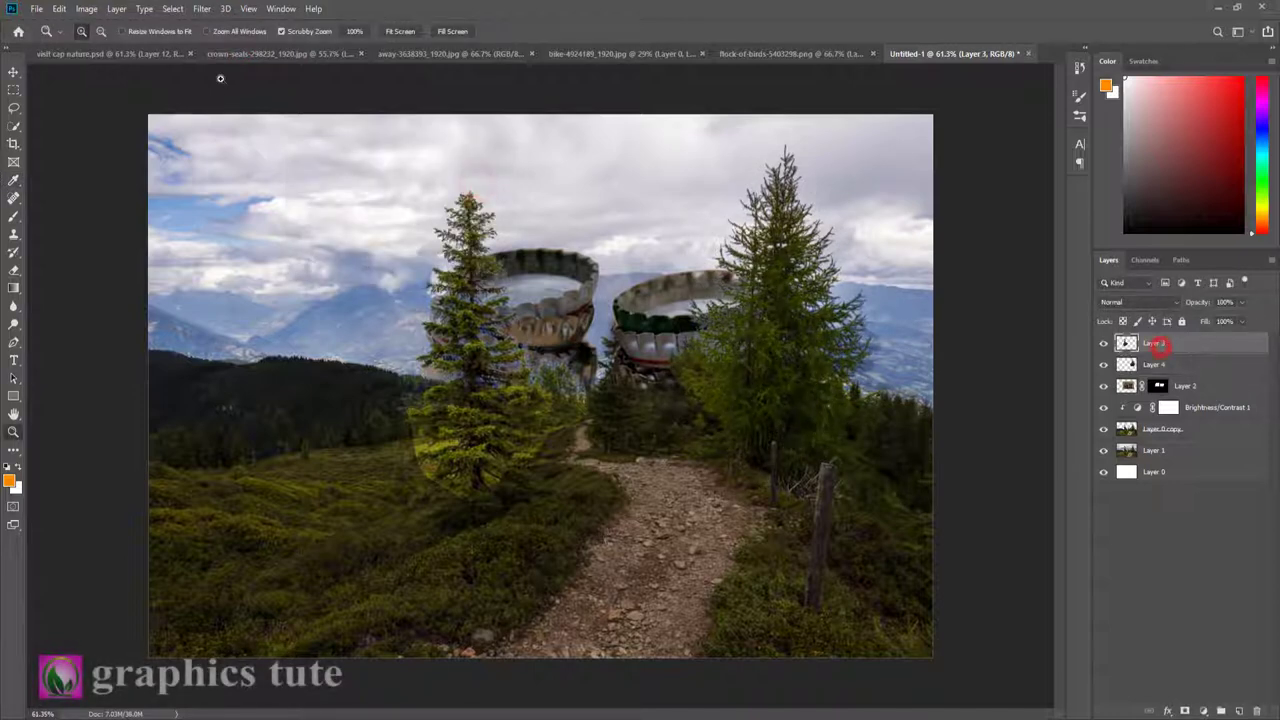
click(88, 9)
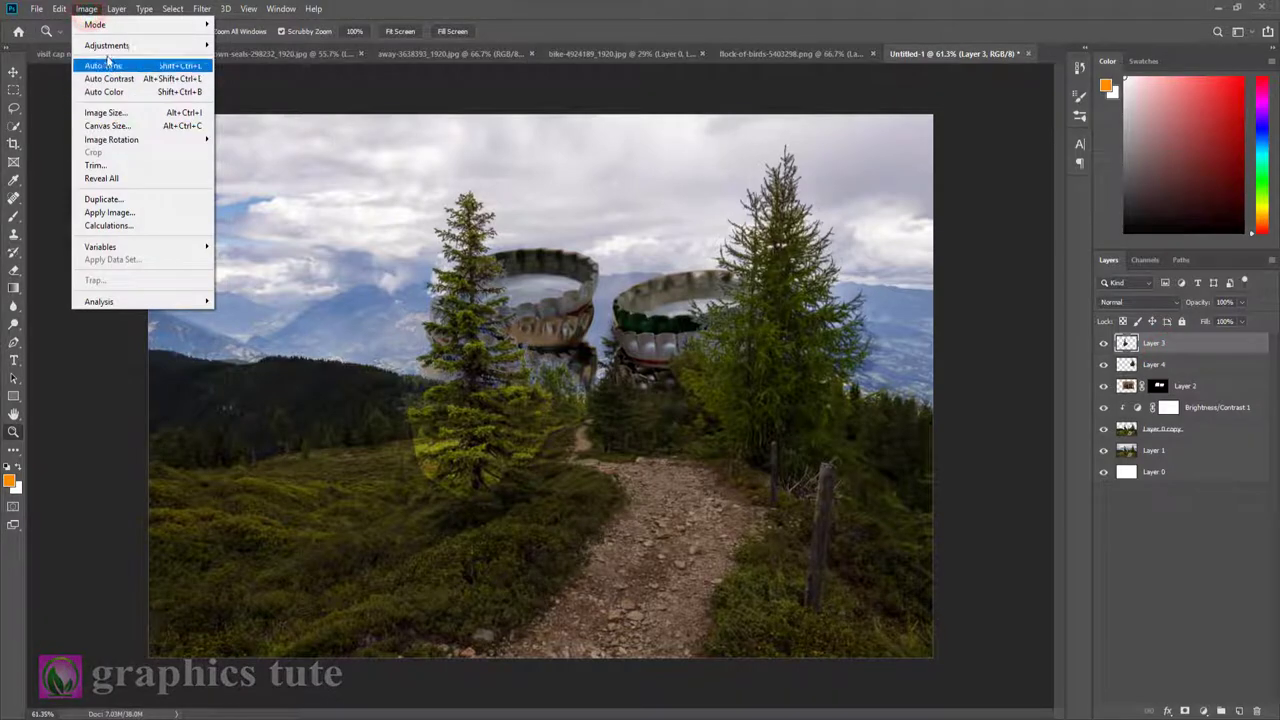
mouse_move(106, 45)
click(232, 45)
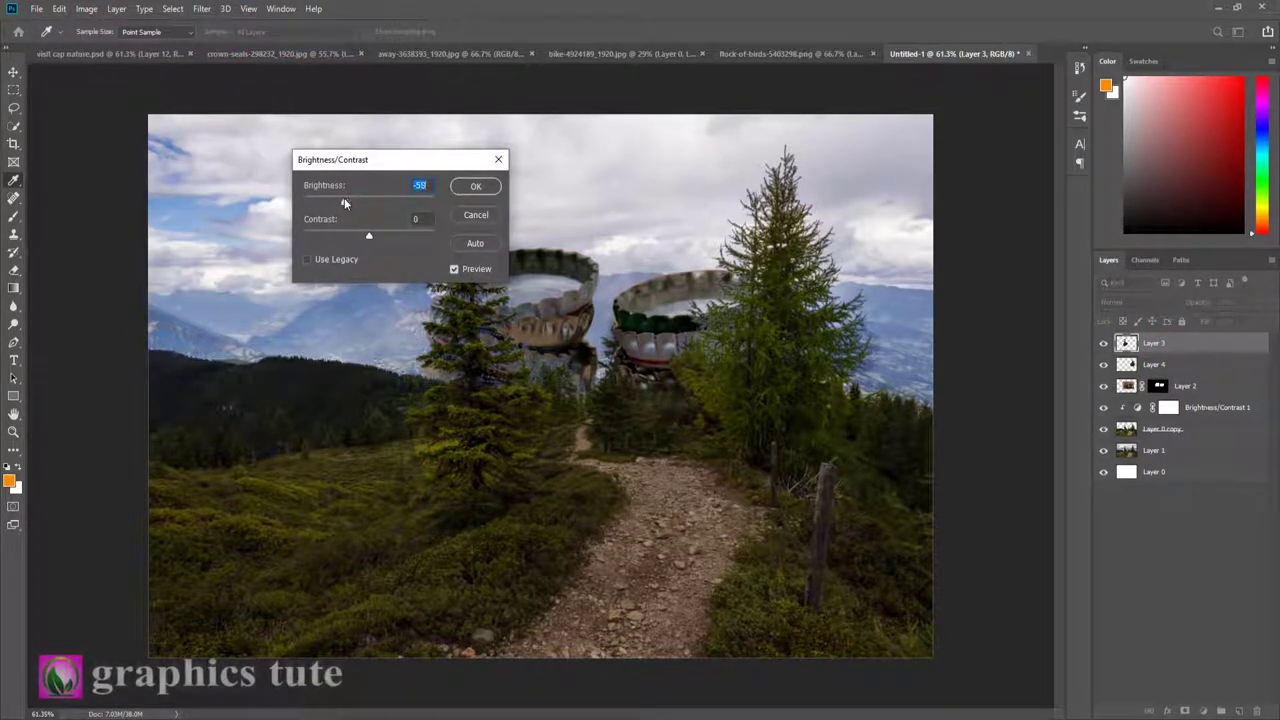
click(476, 186)
key(z)
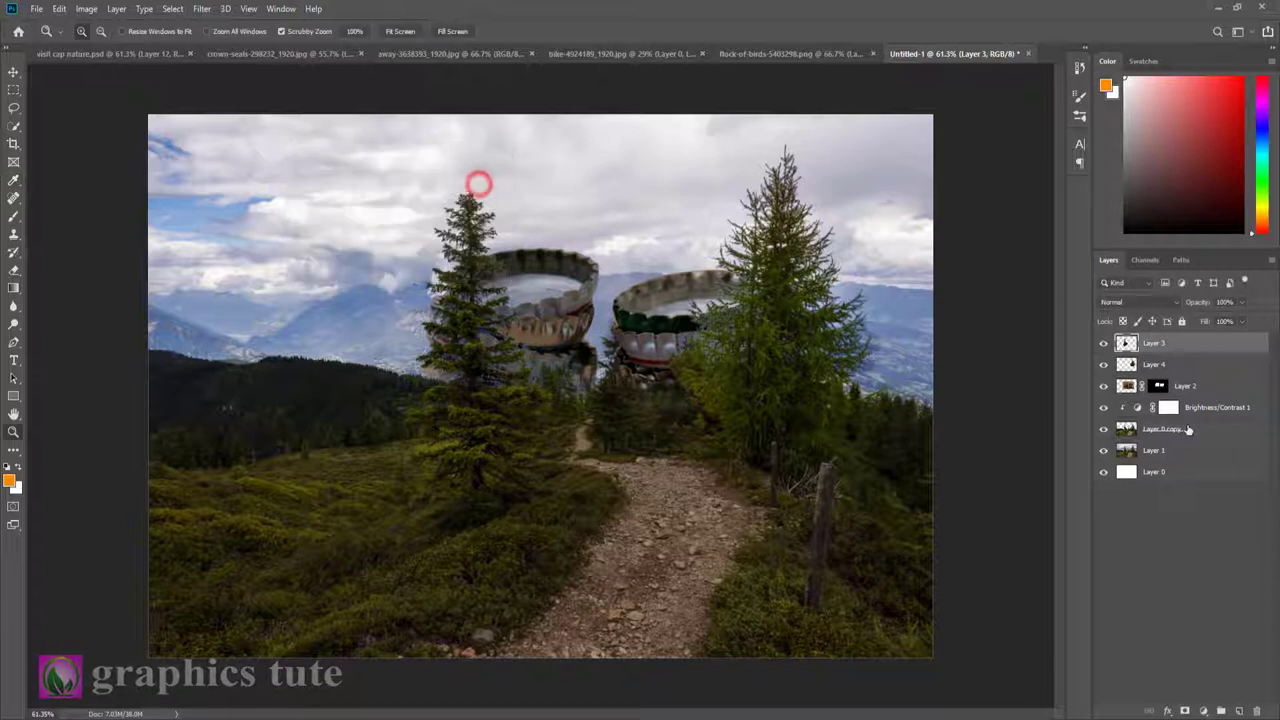
click(1165, 451)
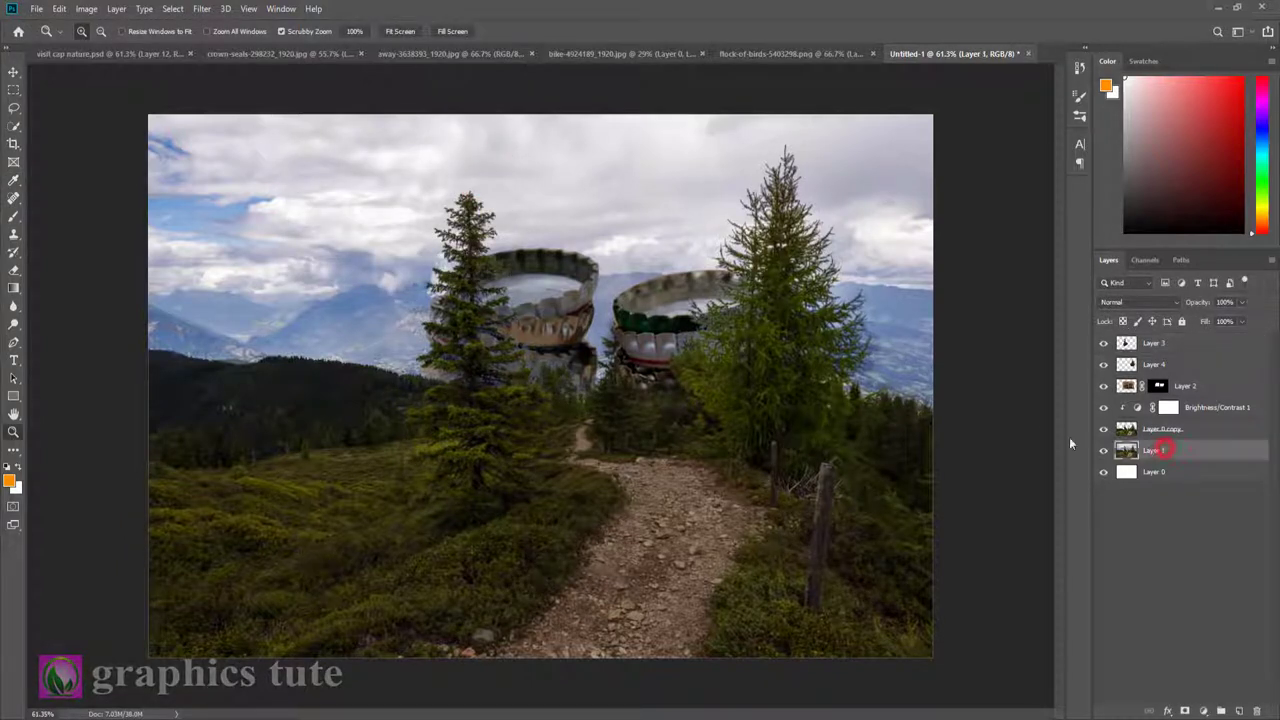
Step: Darken the cloudy sky with a Brightness/Contrast adjustment at -50, toggling it to compare
click(1203, 711)
click(1210, 505)
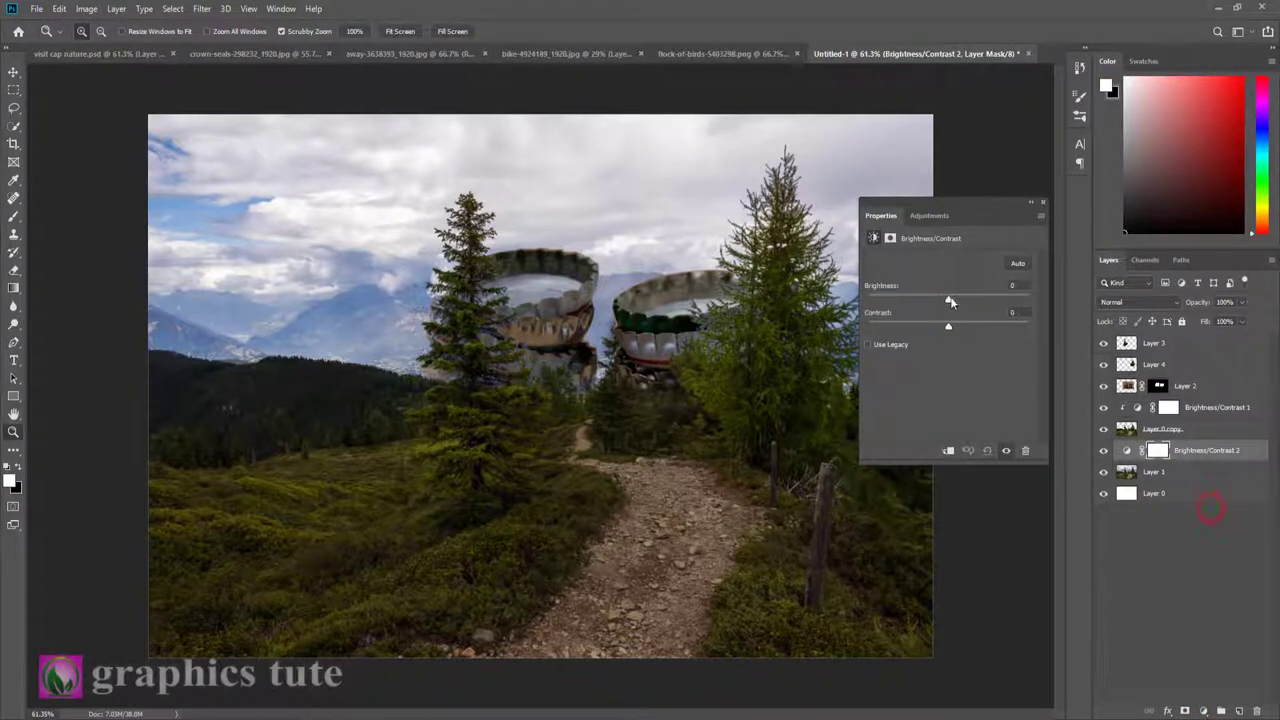
drag(948, 299, 924, 299)
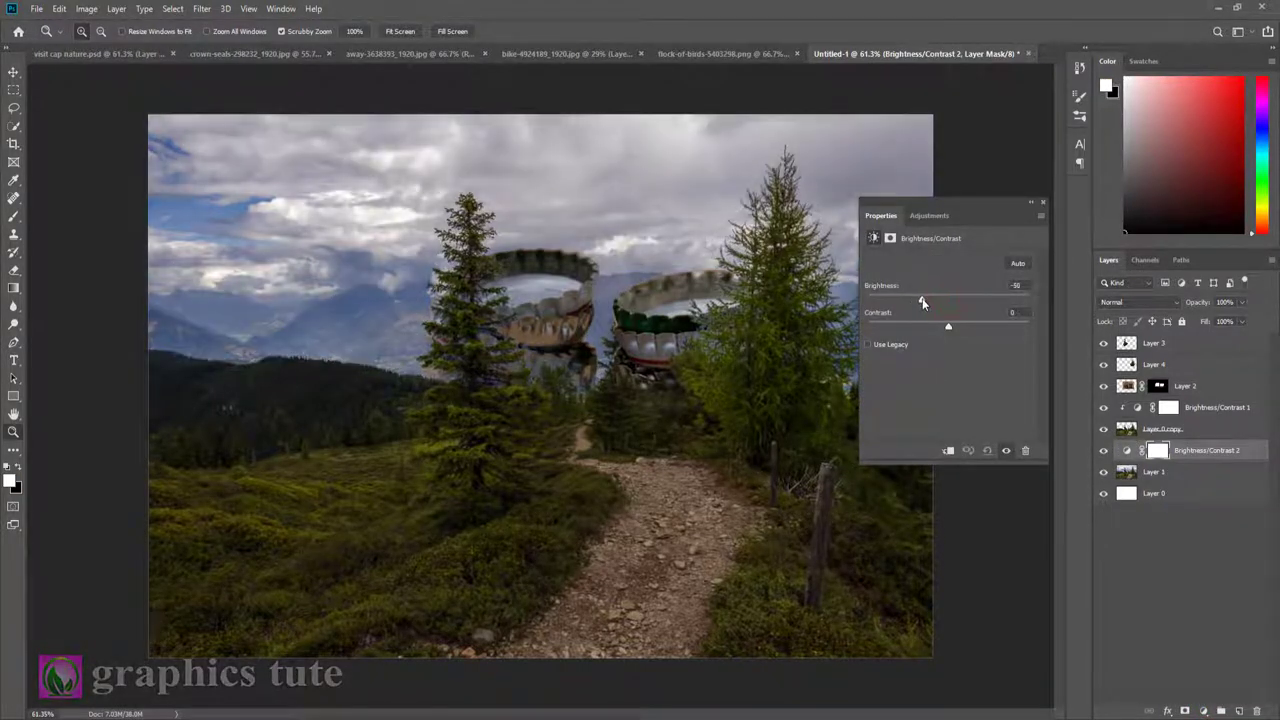
click(1040, 206)
click(1103, 450)
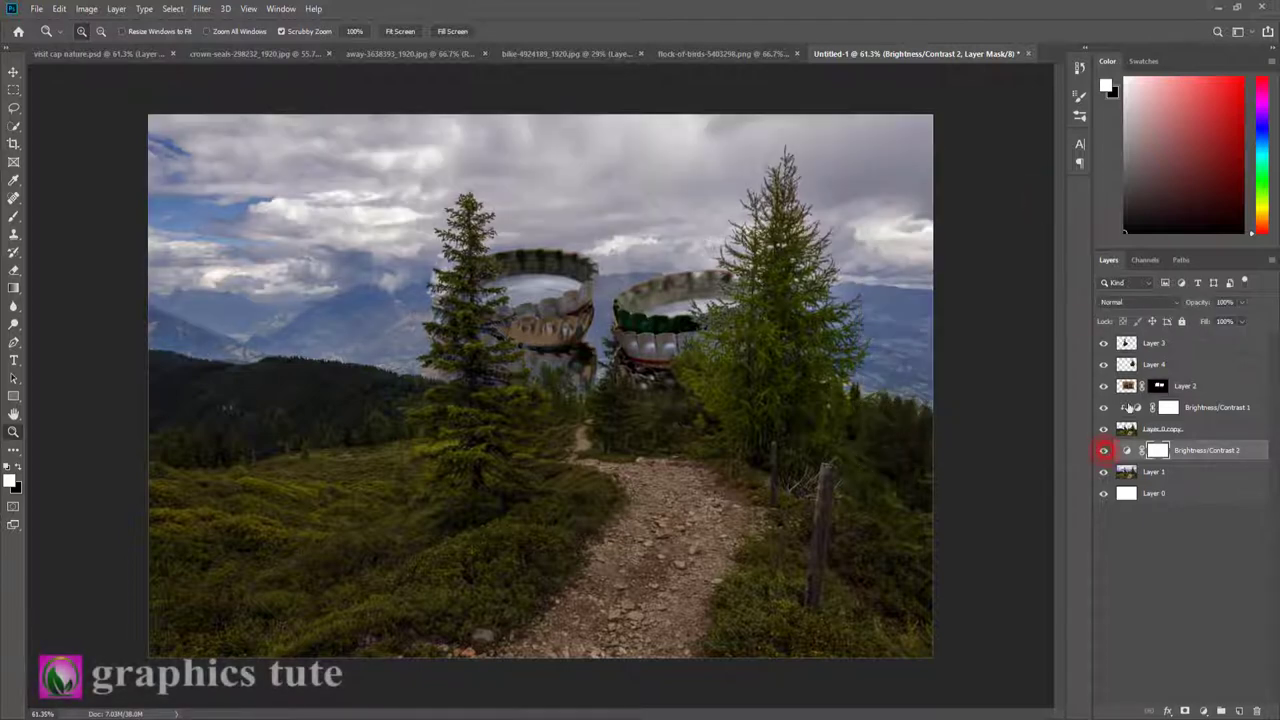
click(1181, 345)
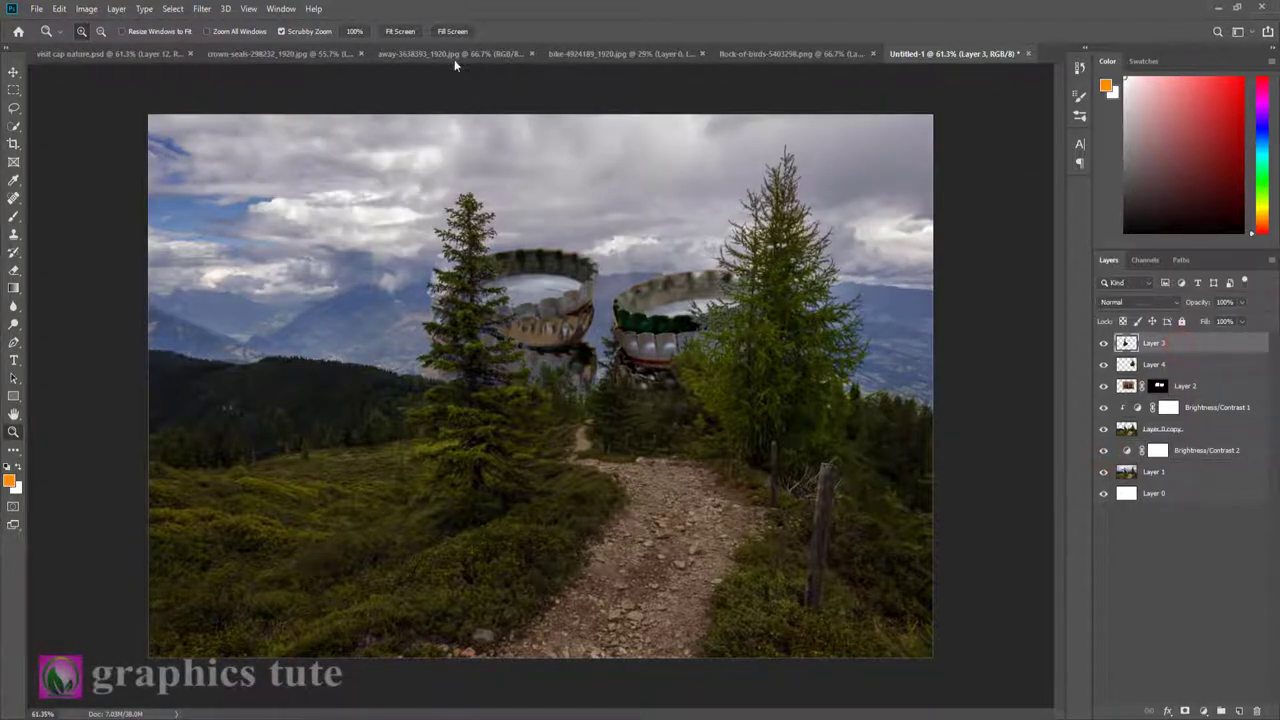
Step: Drag the cut-out cyclist into the composite document and place it on the trail
click(566, 53)
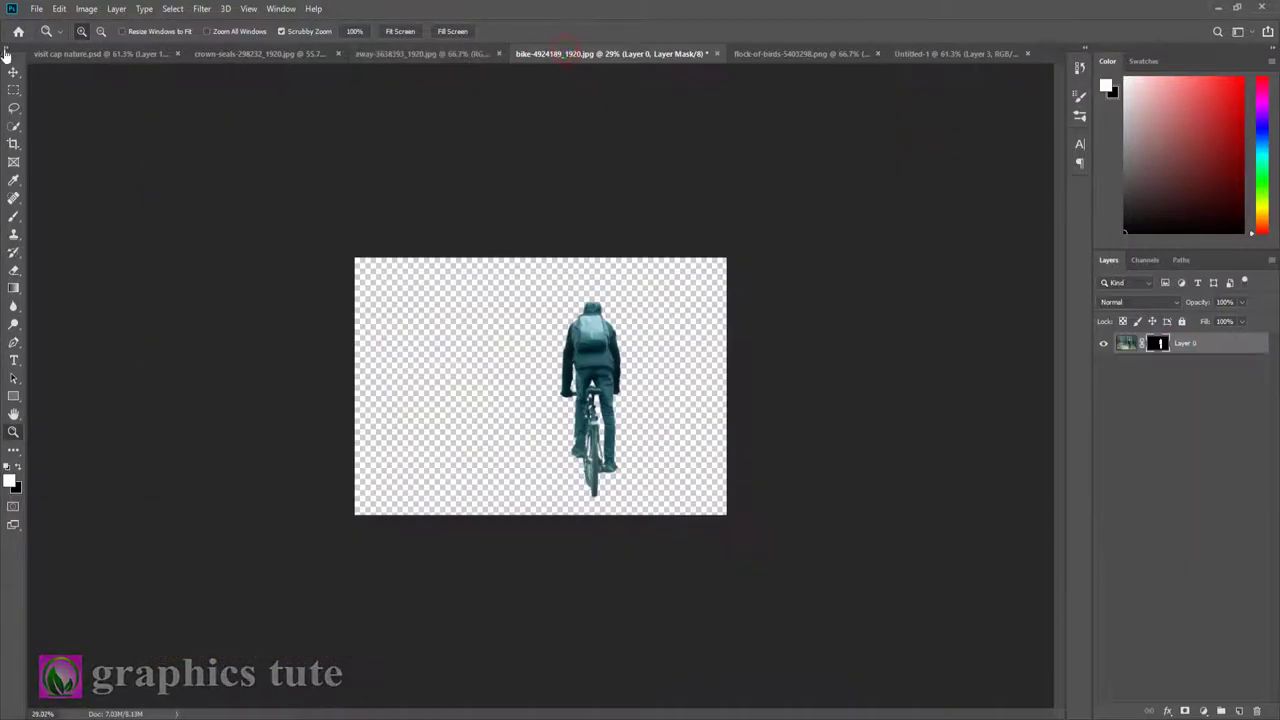
click(13, 72)
mouse_move(600, 337)
mouse_down()
mouse_move(895, 83)
mouse_move(720, 265)
mouse_up()
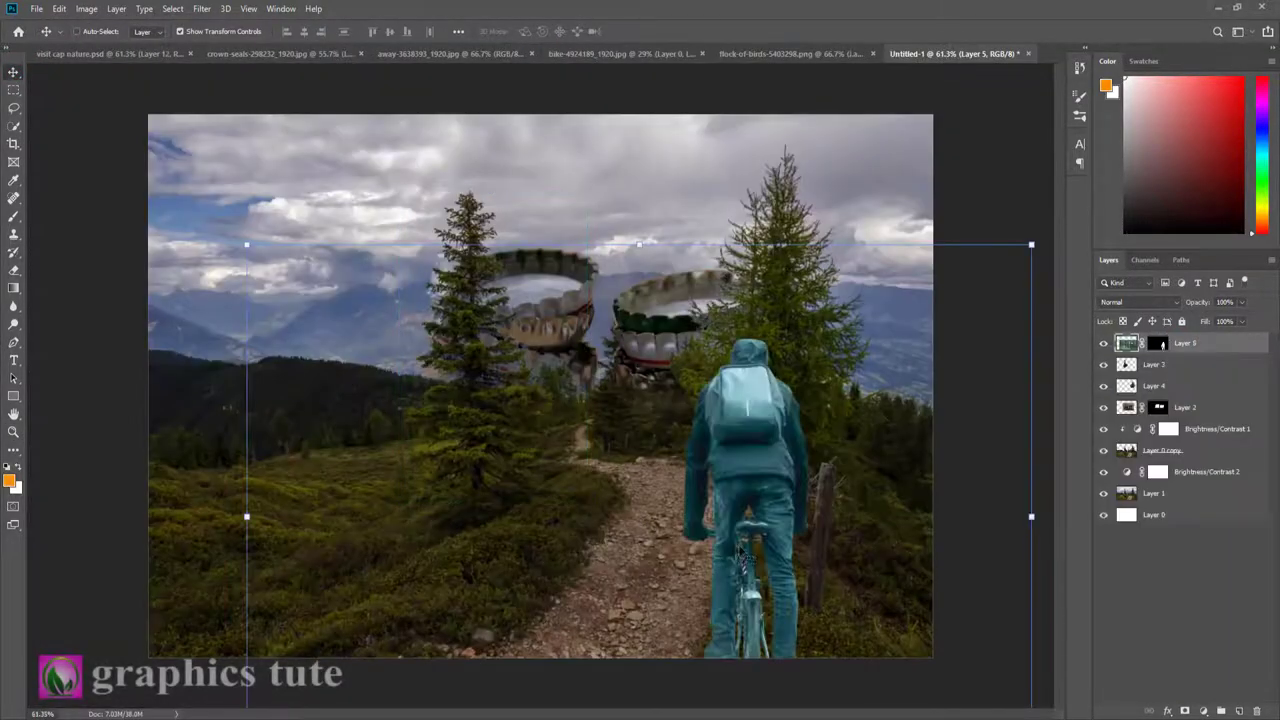
drag(745, 400, 645, 337)
Step: Scale the cyclist down to about 36.6% and settle it on the trail
key(ctrl+t)
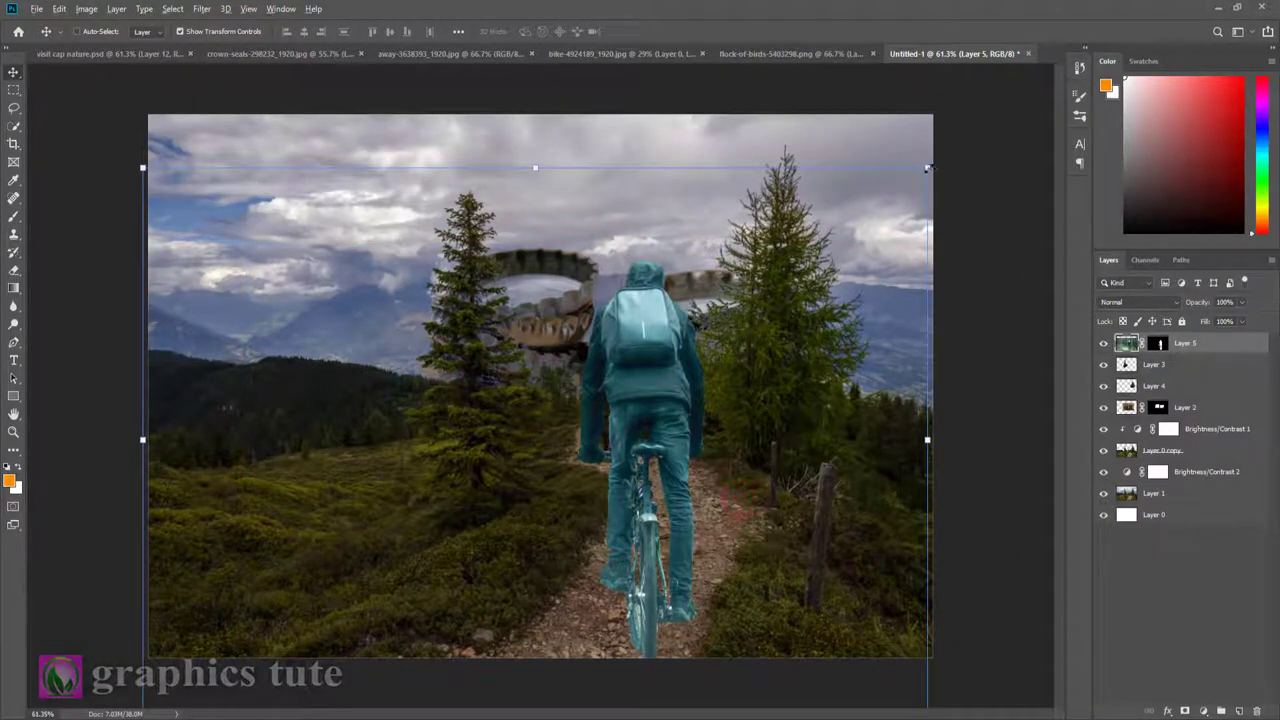
drag(930, 165, 709, 322)
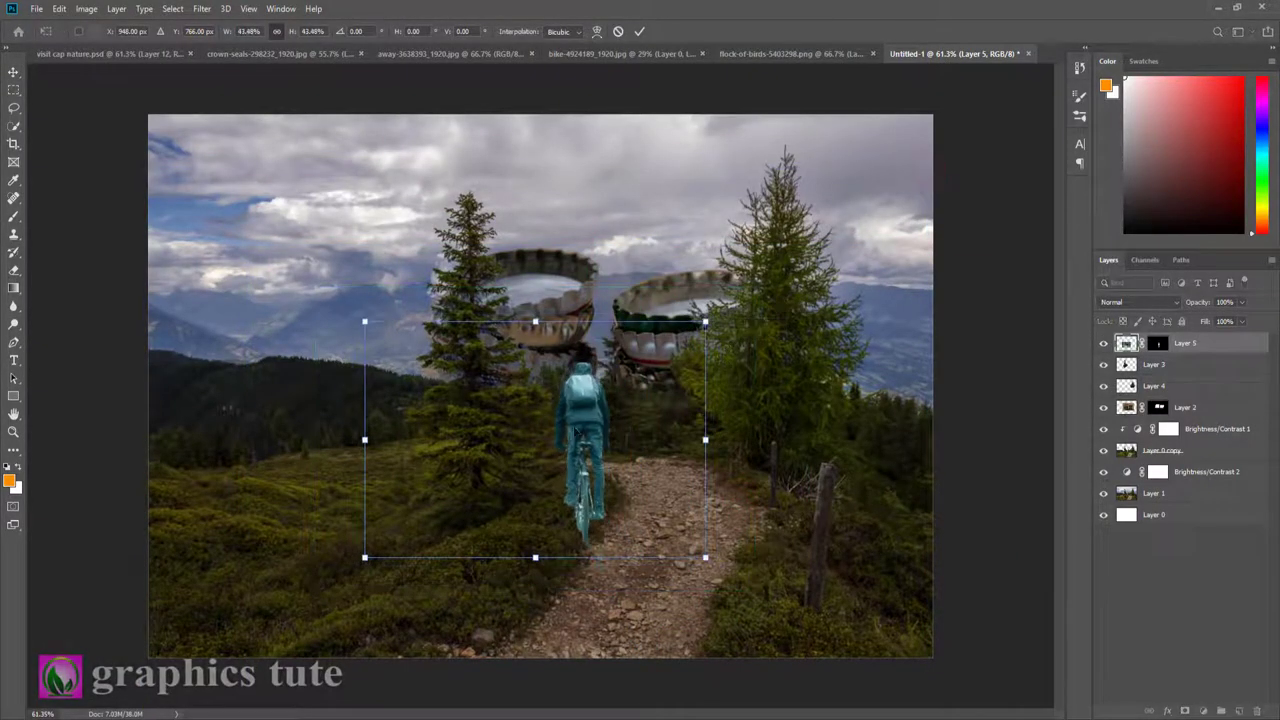
mouse_move(577, 432)
mouse_down()
mouse_move(583, 422)
mouse_move(612, 497)
mouse_up()
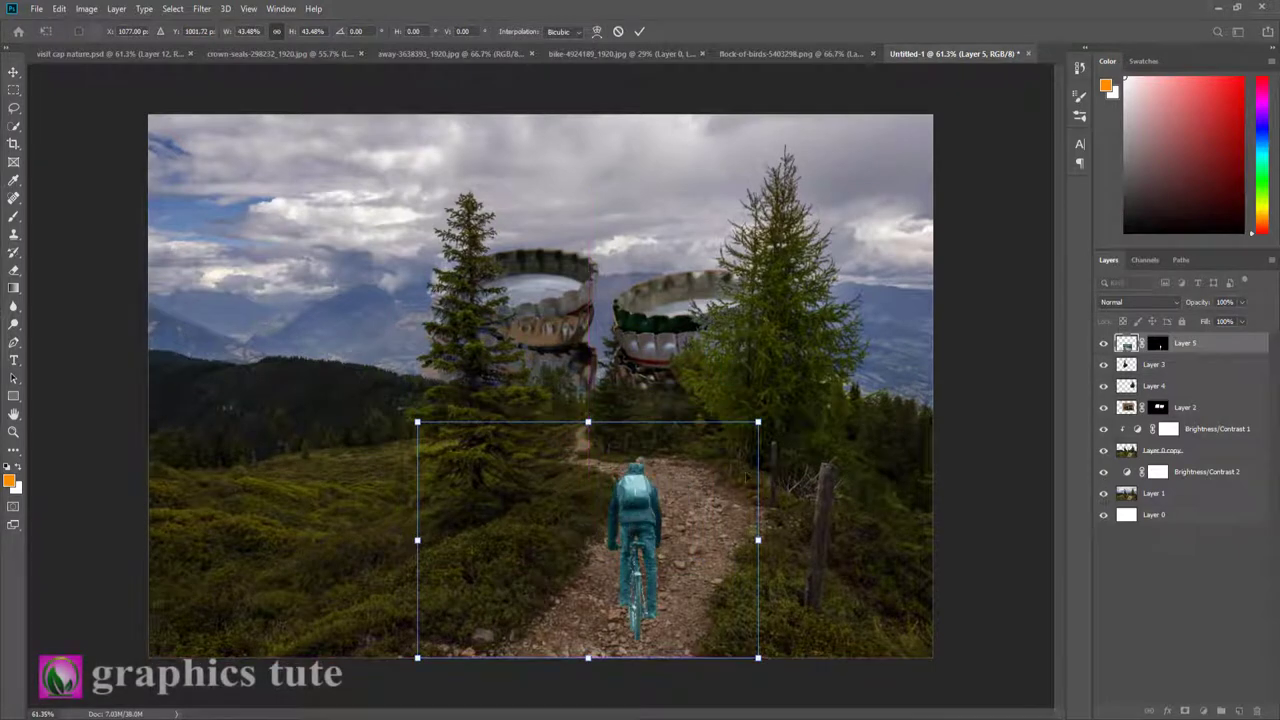
drag(758, 422, 731, 440)
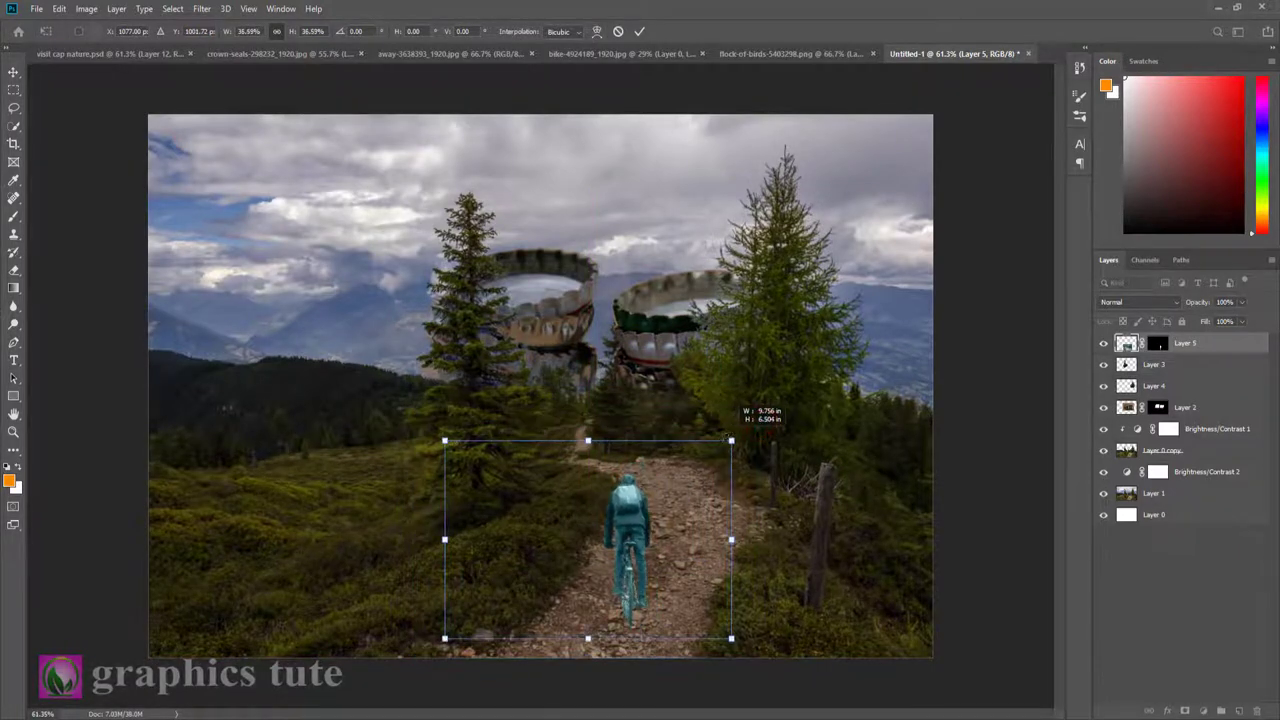
drag(645, 519, 645, 530)
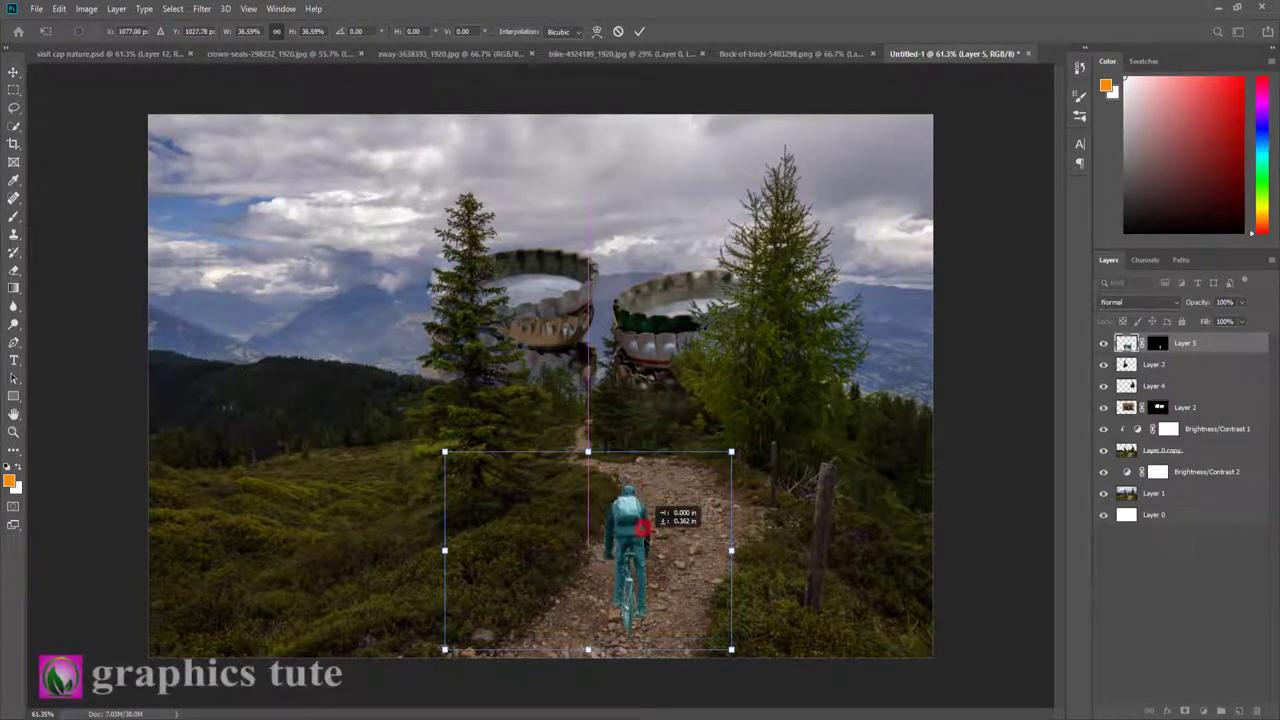
click(639, 31)
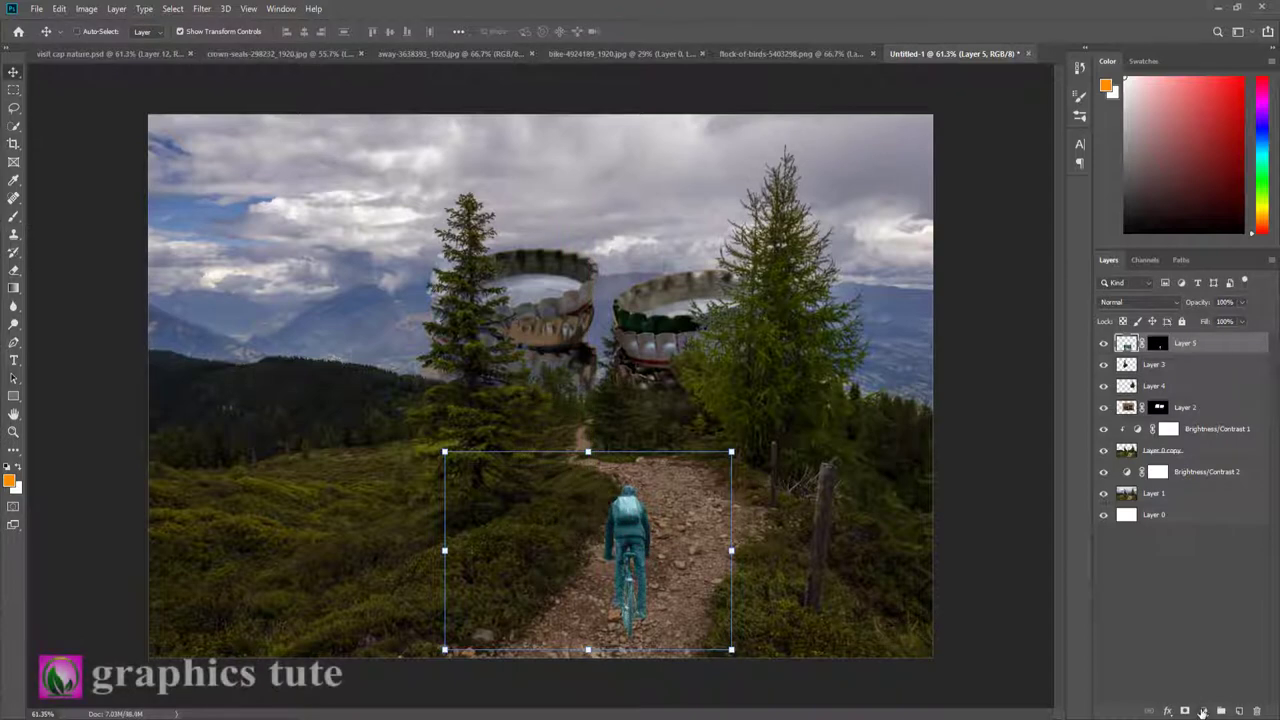
Step: Clip a Hue/Saturation adjustment to the cyclist with Saturation -40
click(1203, 711)
click(1211, 575)
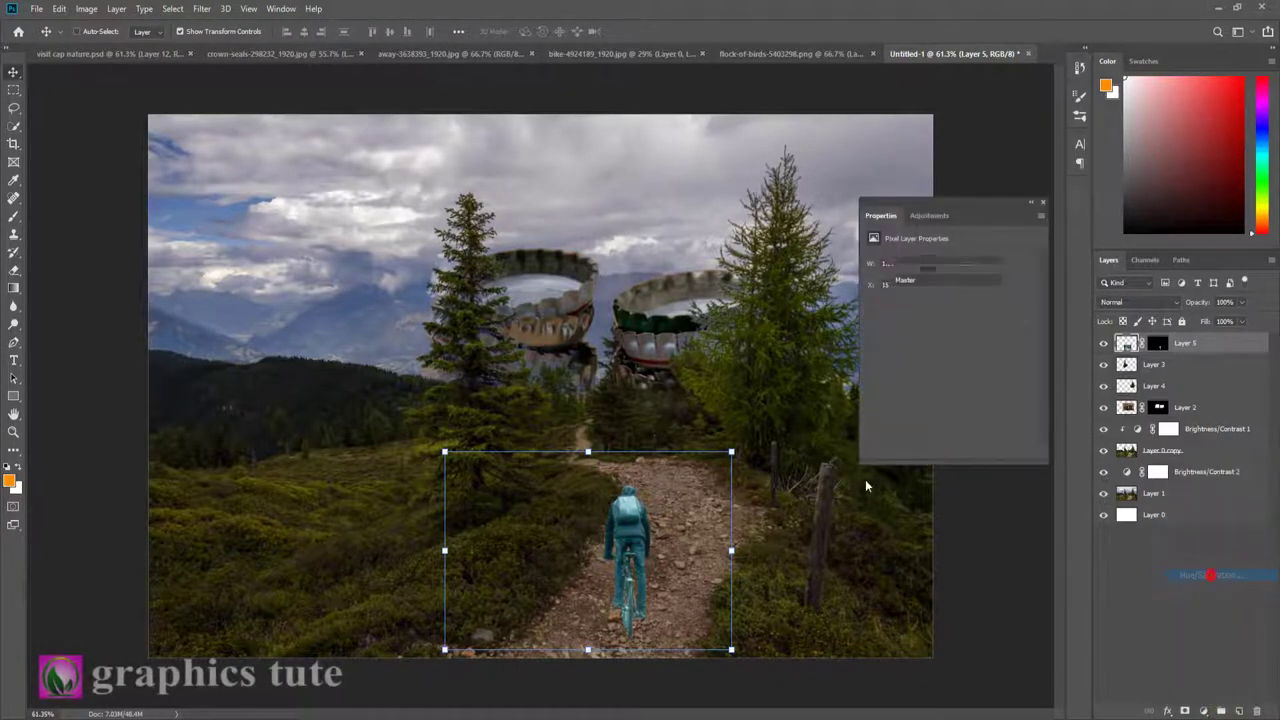
click(949, 451)
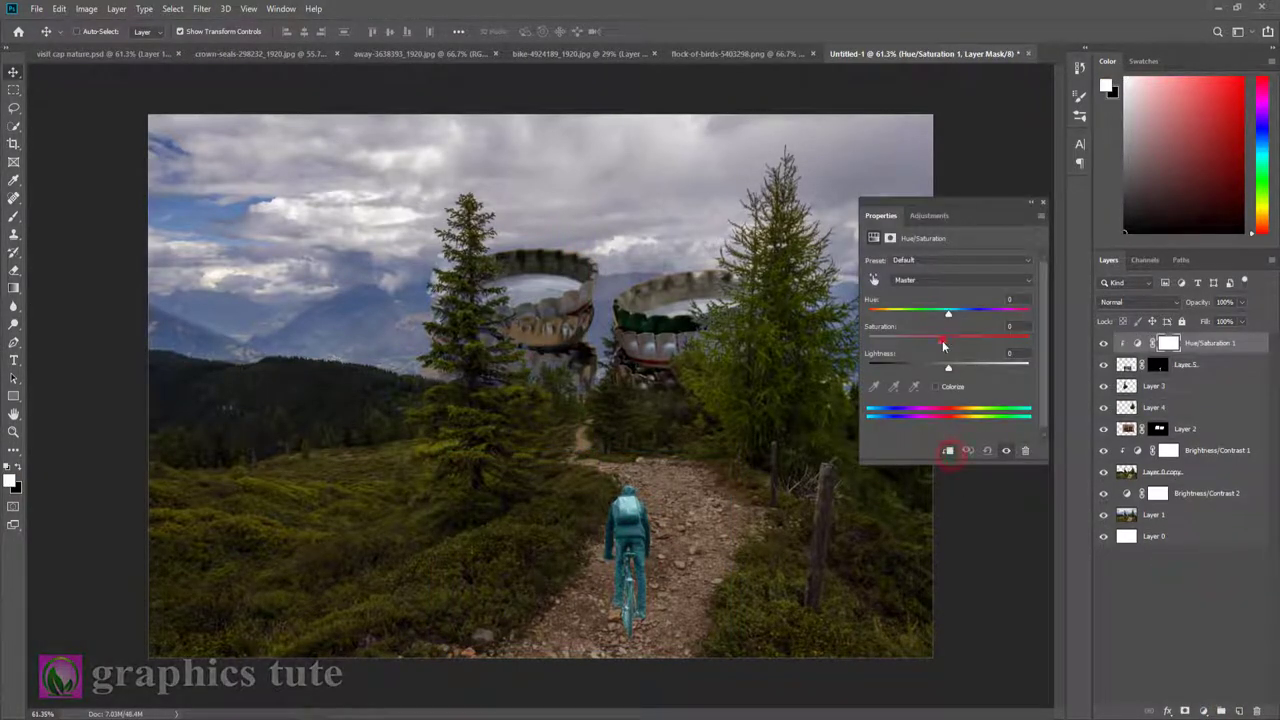
drag(943, 343, 918, 343)
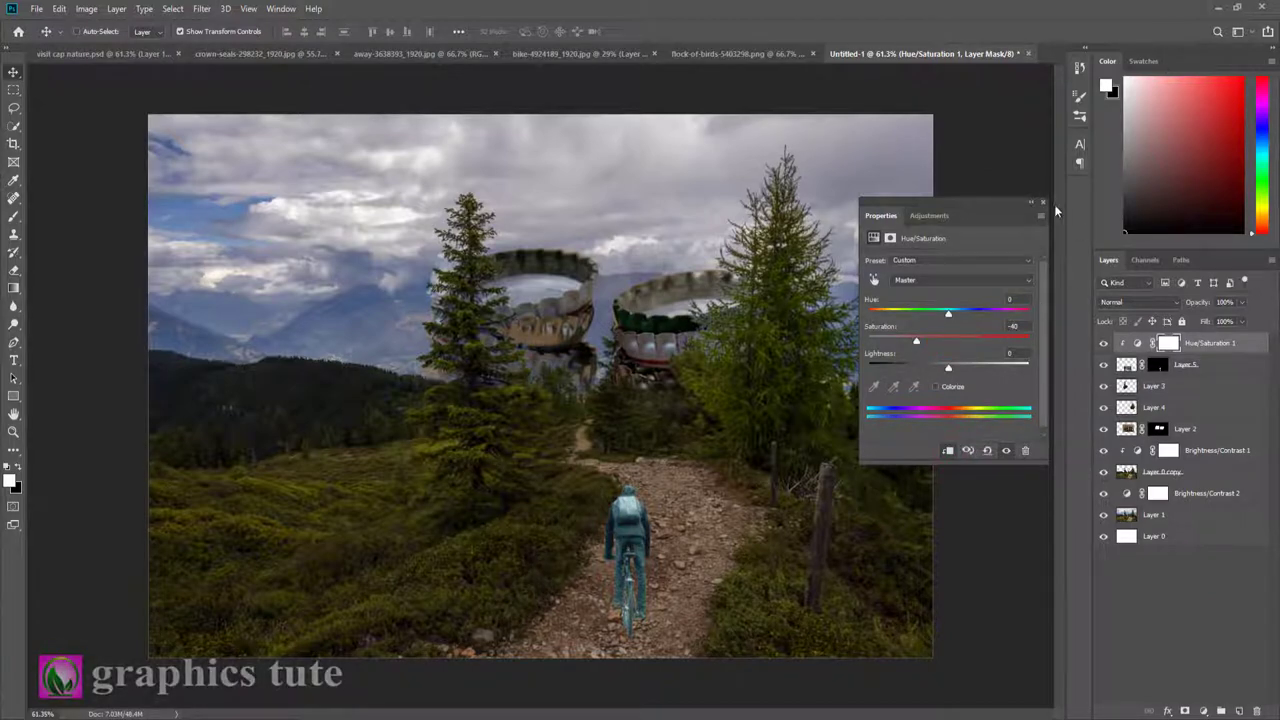
click(1042, 201)
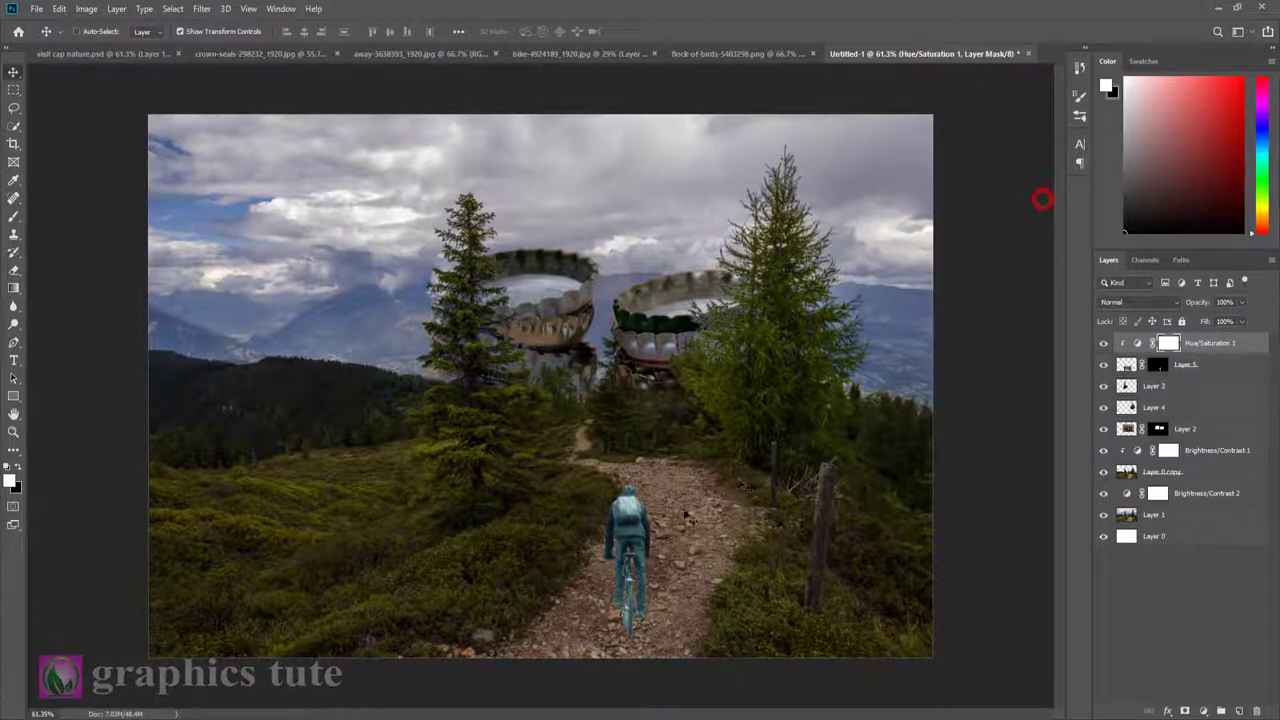
click(13, 432)
Step: Zoom in on the bike and create new Layer 6 above Layer 3
click(660, 566)
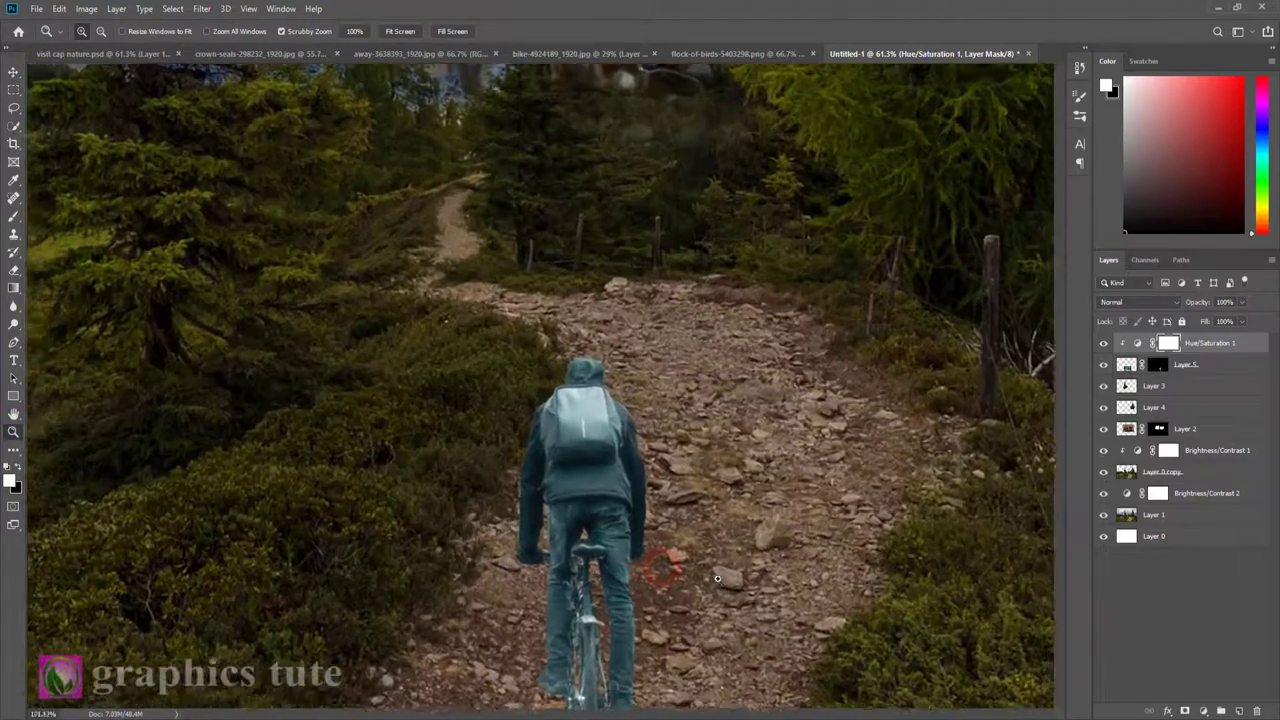
drag(717, 578, 735, 578)
drag(666, 484, 698, 406)
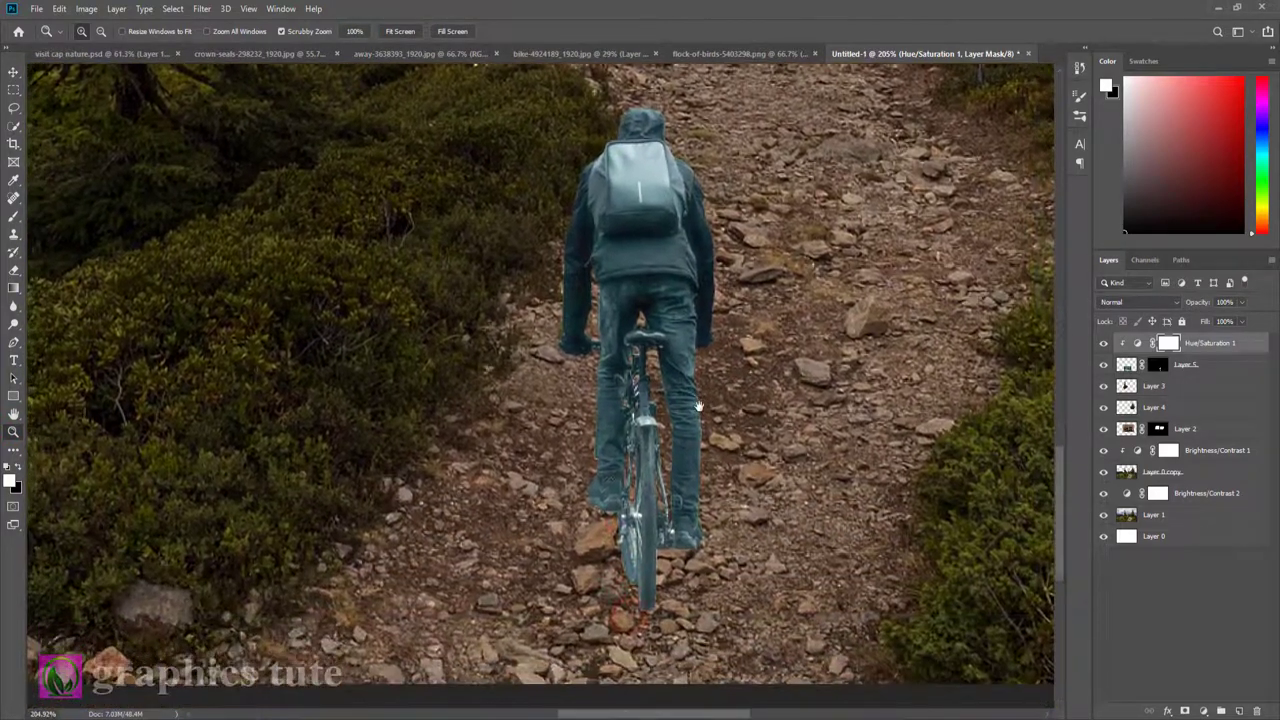
click(13, 72)
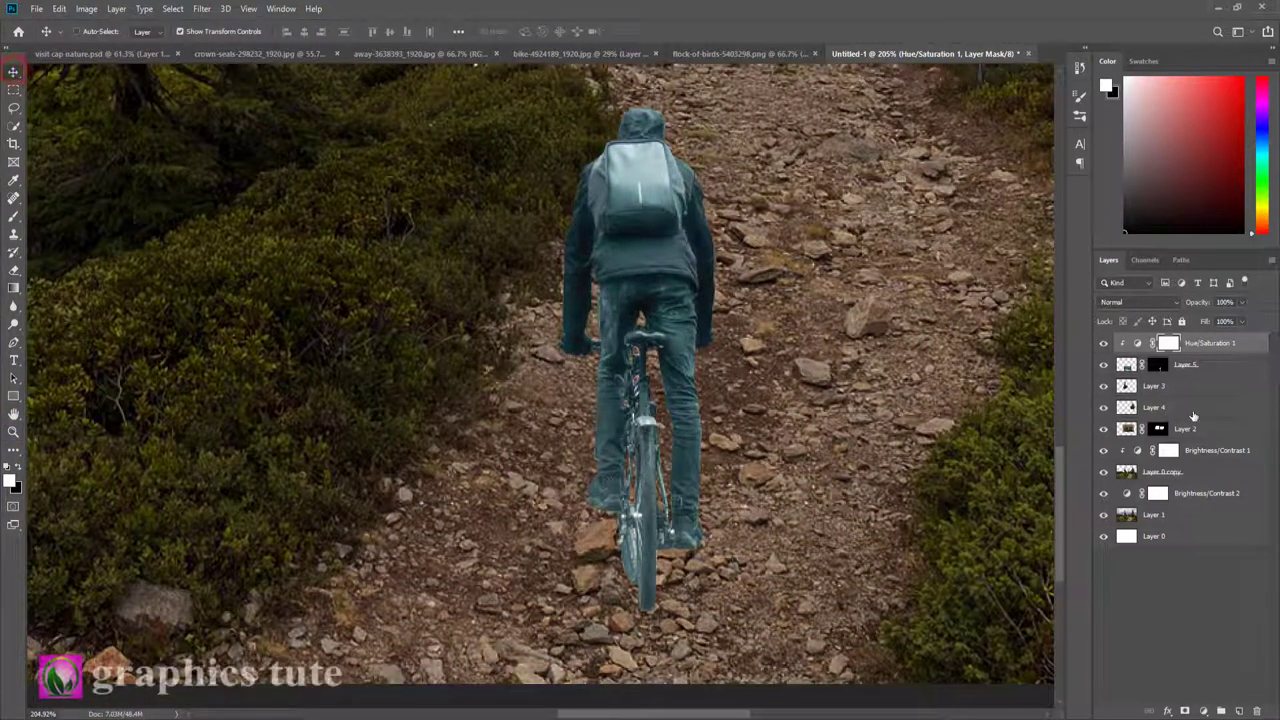
click(1173, 386)
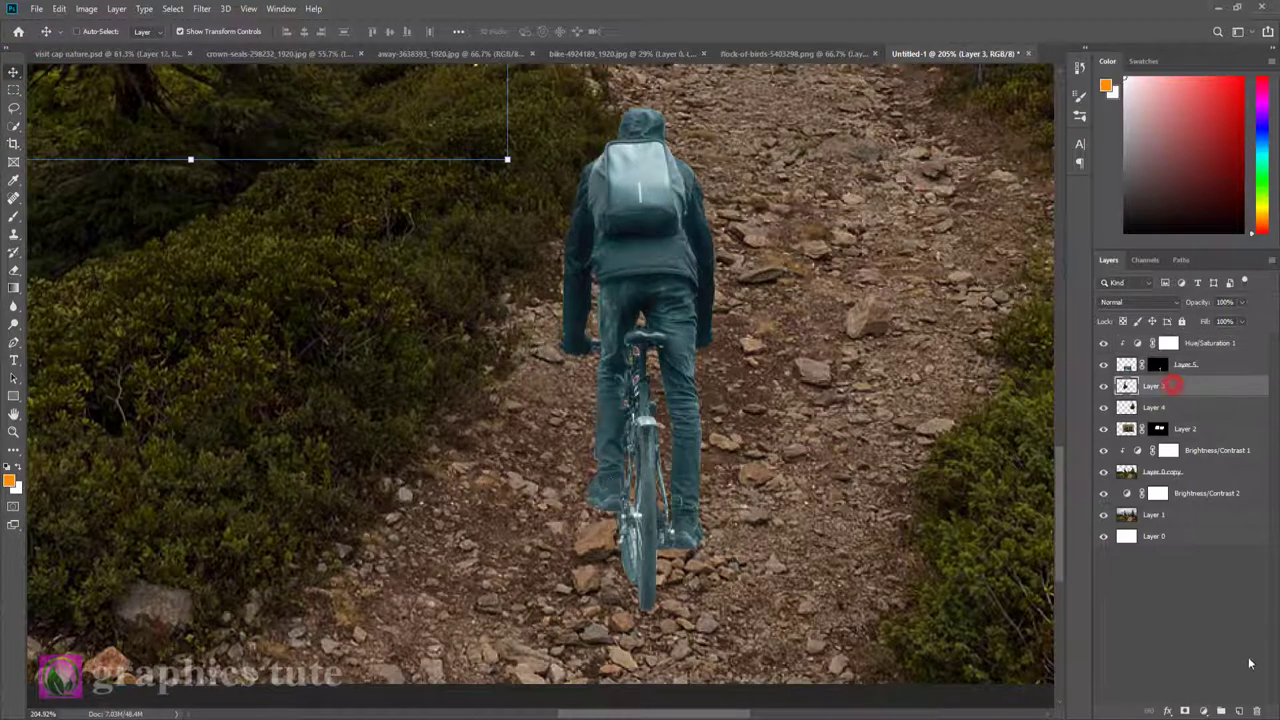
click(1240, 710)
Step: Brush a black patch under the bike's rear wheel
click(14, 485)
click(816, 364)
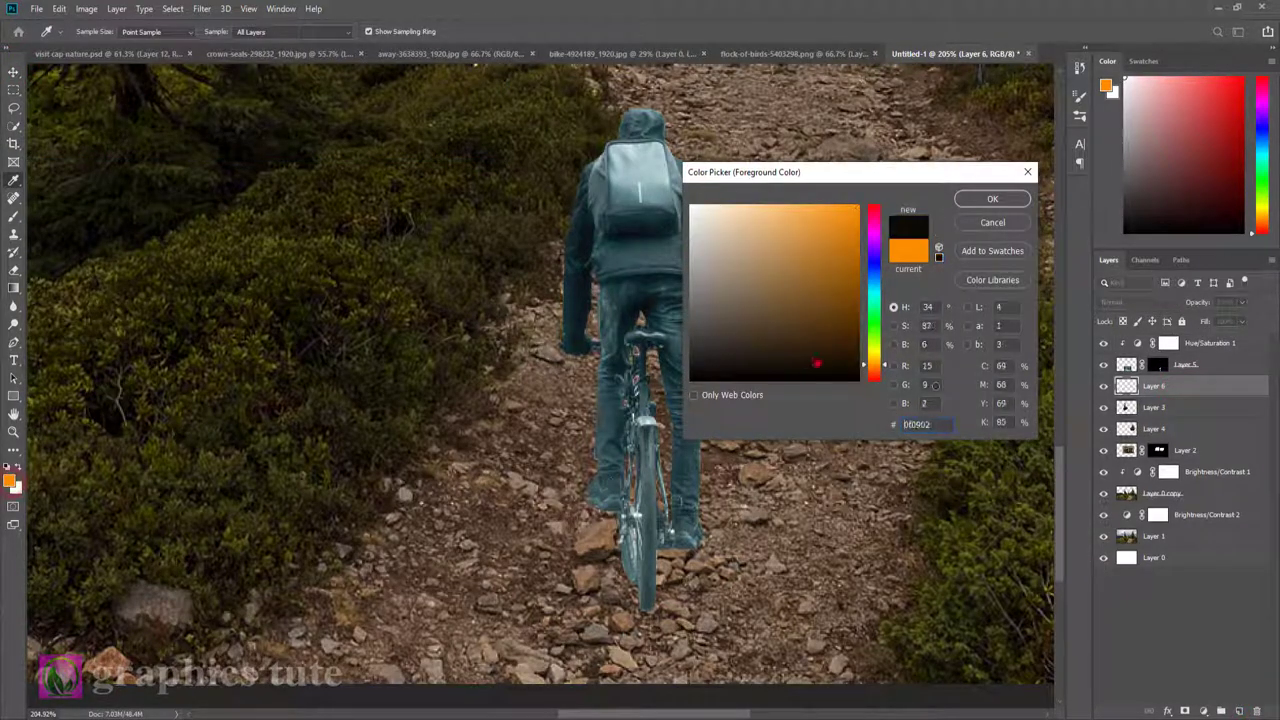
click(993, 199)
click(14, 216)
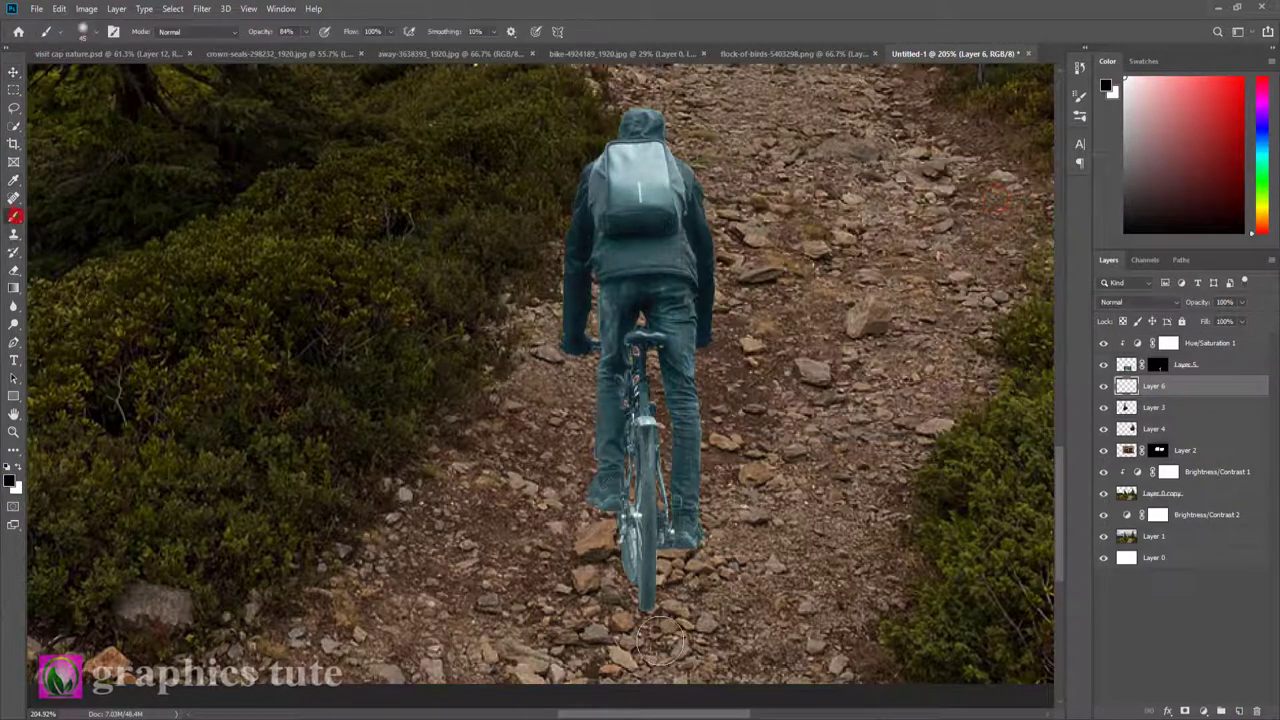
click(645, 608)
Step: Reshape the black patch into a flat contact shadow under the wheel, then zoom out
click(13, 71)
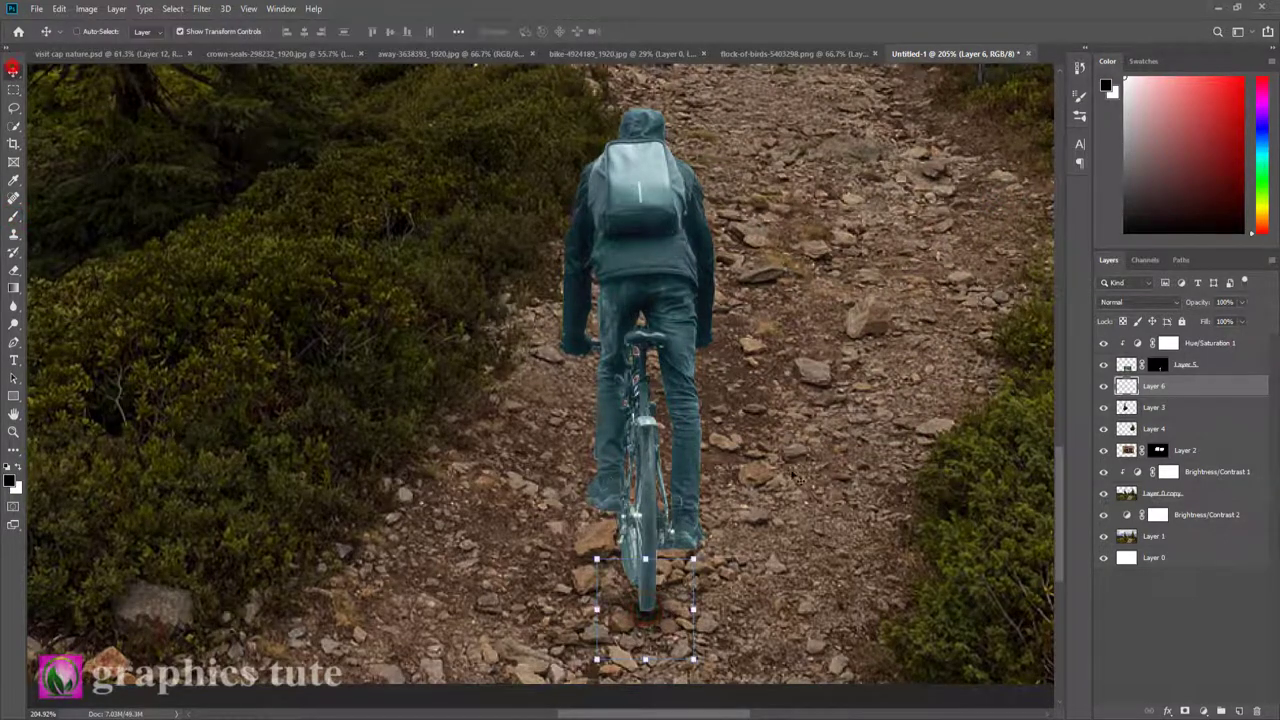
key(ctrl+t)
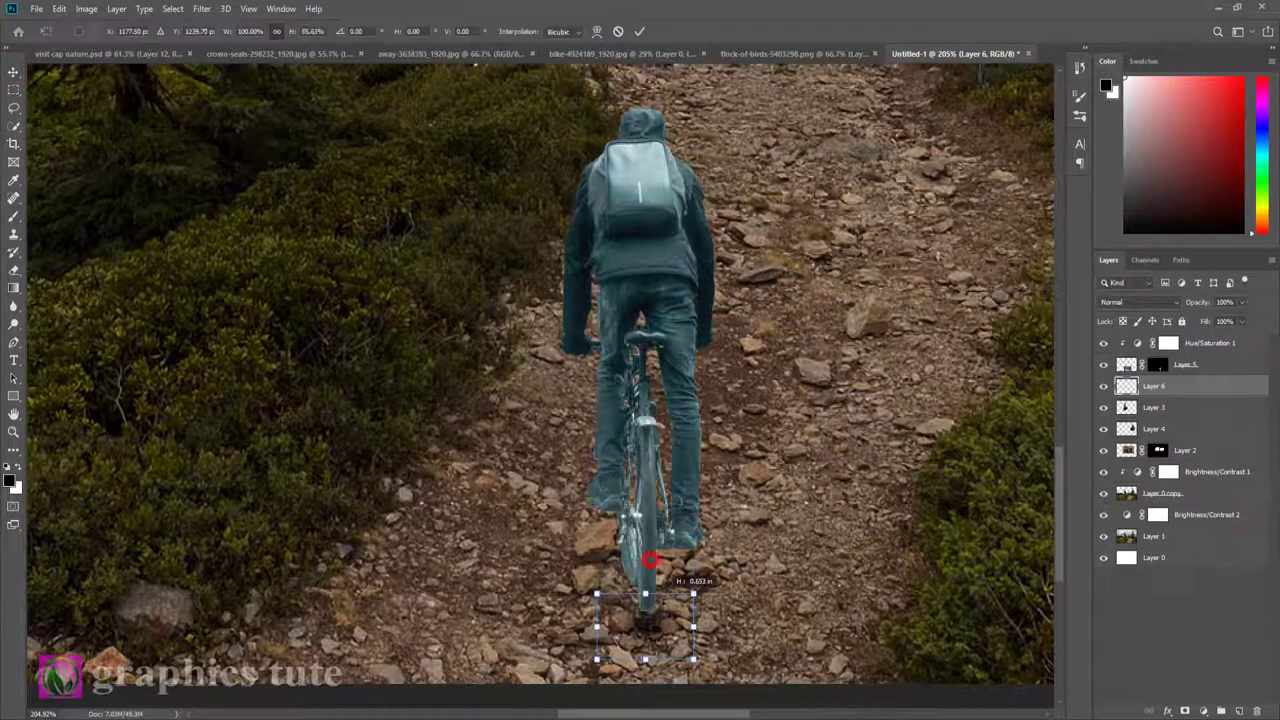
mouse_move(645, 558)
mouse_down()
mouse_move(645, 610)
mouse_move(662, 645)
mouse_move(666, 632)
mouse_up()
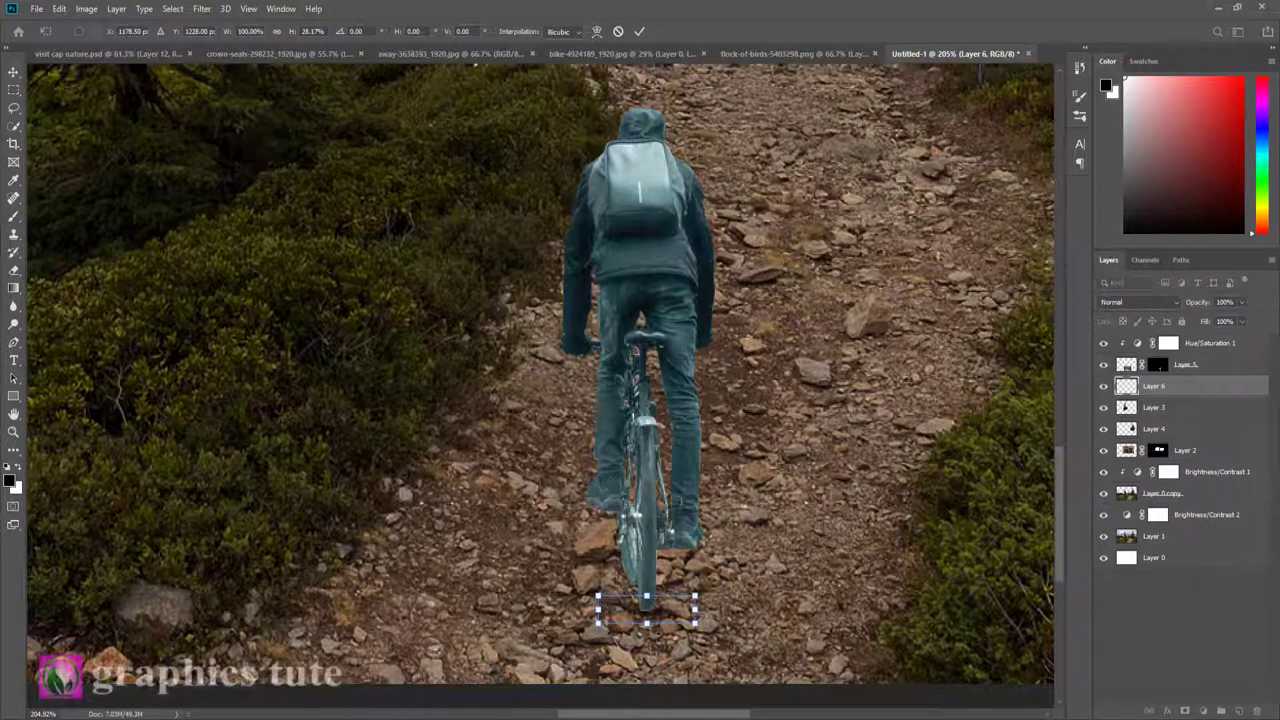
drag(645, 623, 645, 684)
mouse_move(694, 640)
mouse_down()
mouse_move(648, 630)
mouse_move(648, 618)
mouse_up()
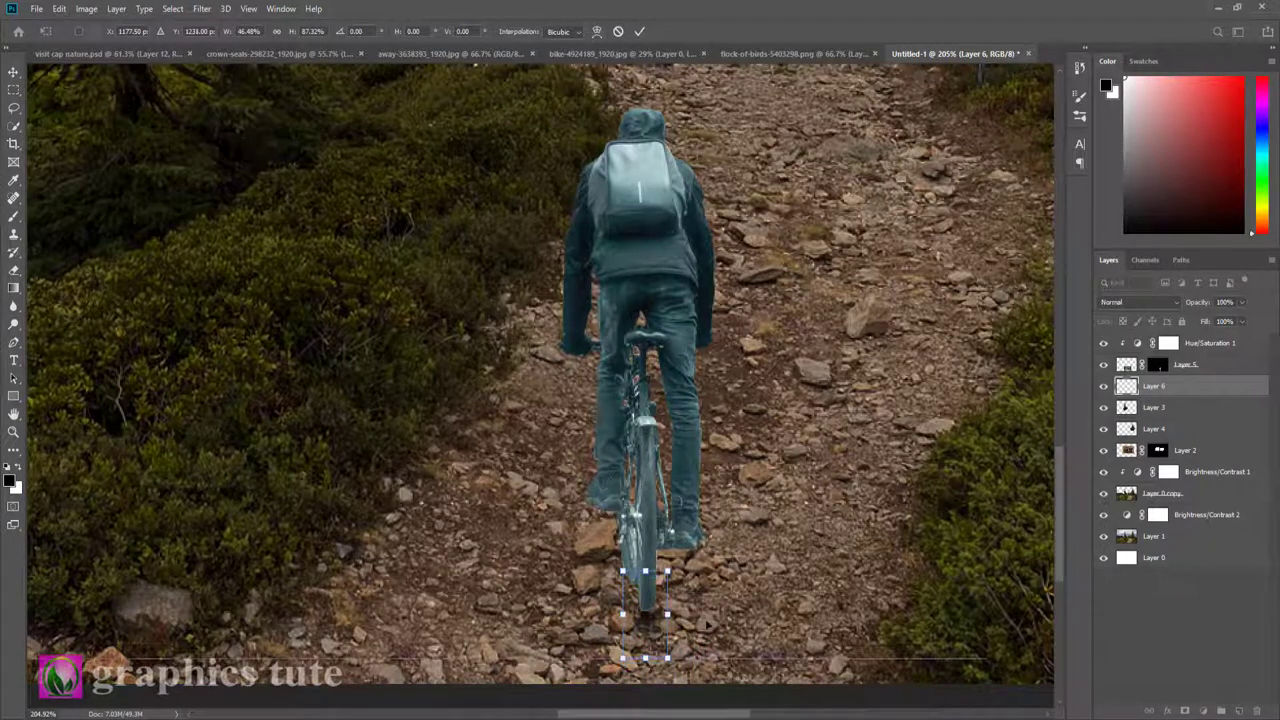
click(639, 32)
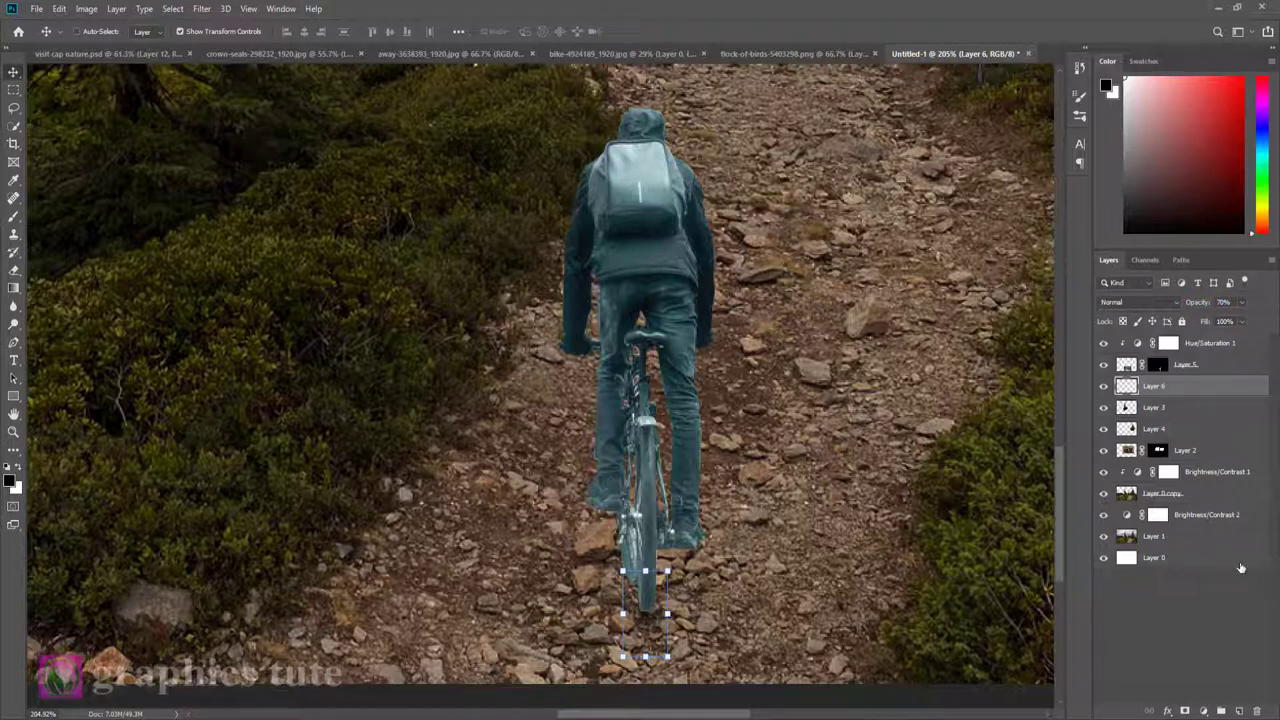
click(13, 432)
drag(538, 500, 374, 490)
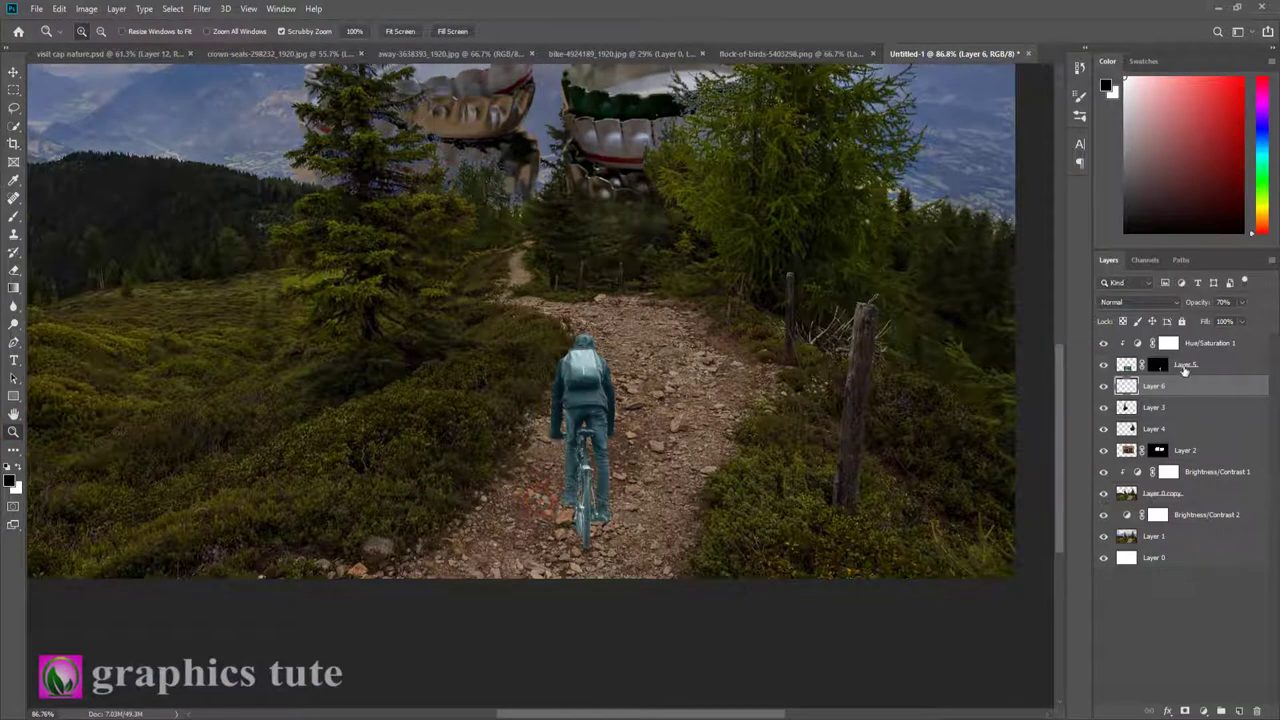
Step: Clip a Brightness/Contrast adjustment at -67 to the cyclist above Hue/Saturation 1
click(1205, 343)
click(1204, 711)
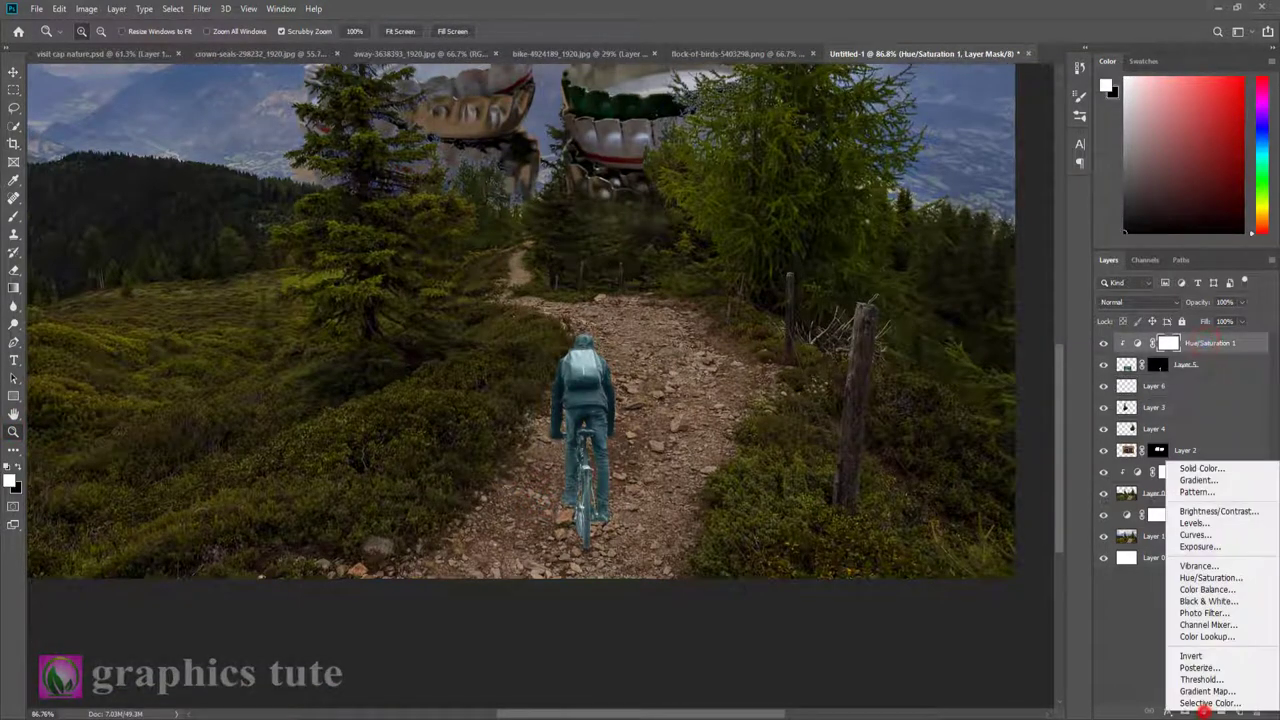
click(1210, 511)
click(948, 450)
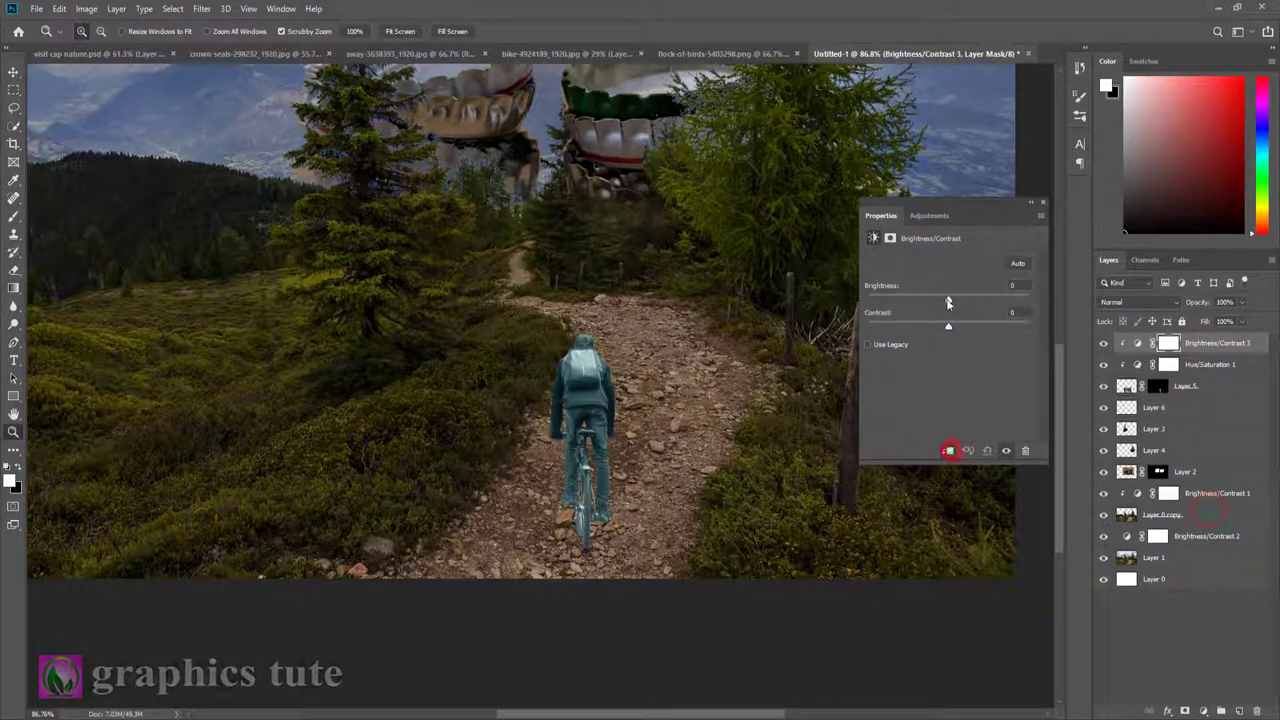
drag(948, 299, 913, 302)
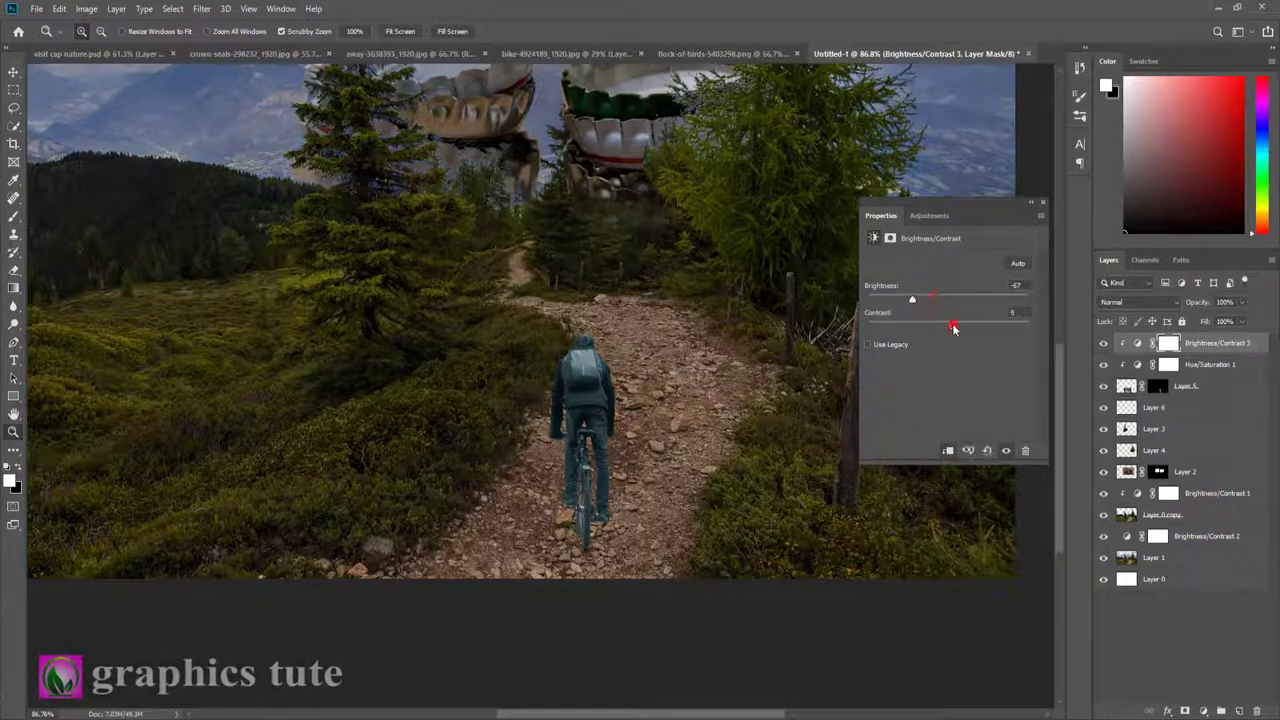
click(1043, 203)
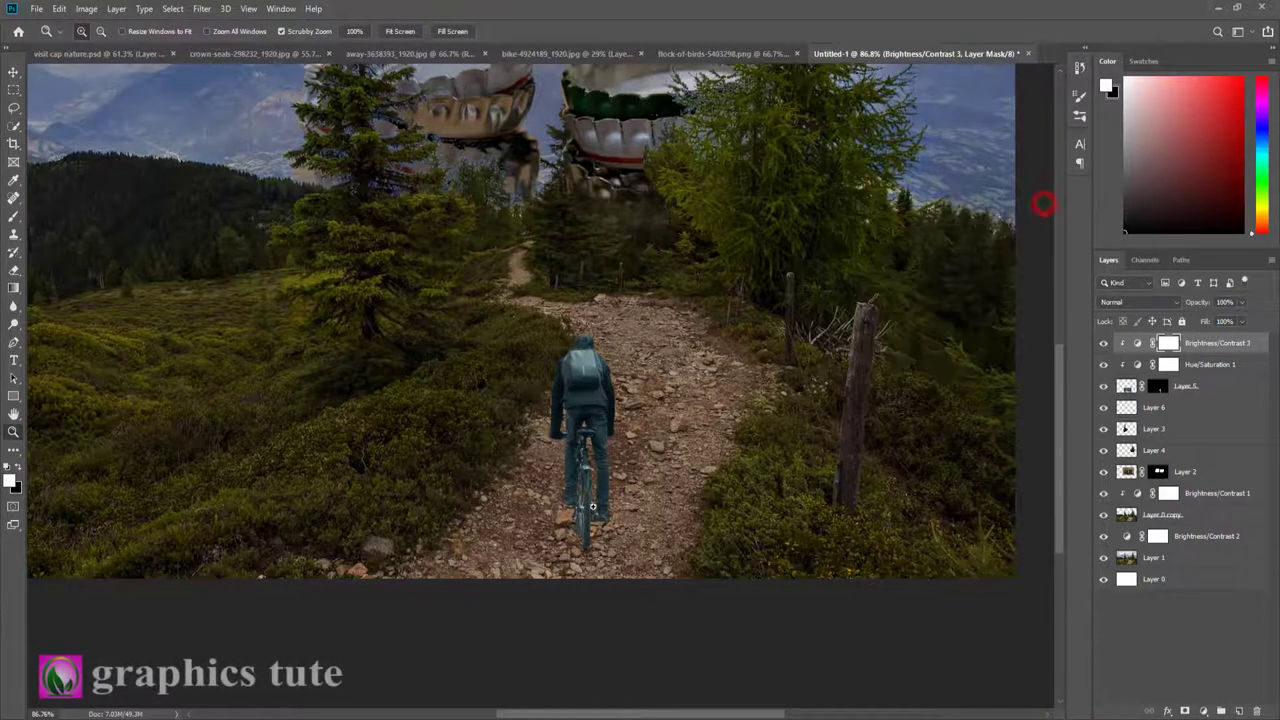
Step: Paint black on the adjustment mask with a smaller brush along the cyclist's edges
drag(639, 453, 639, 453)
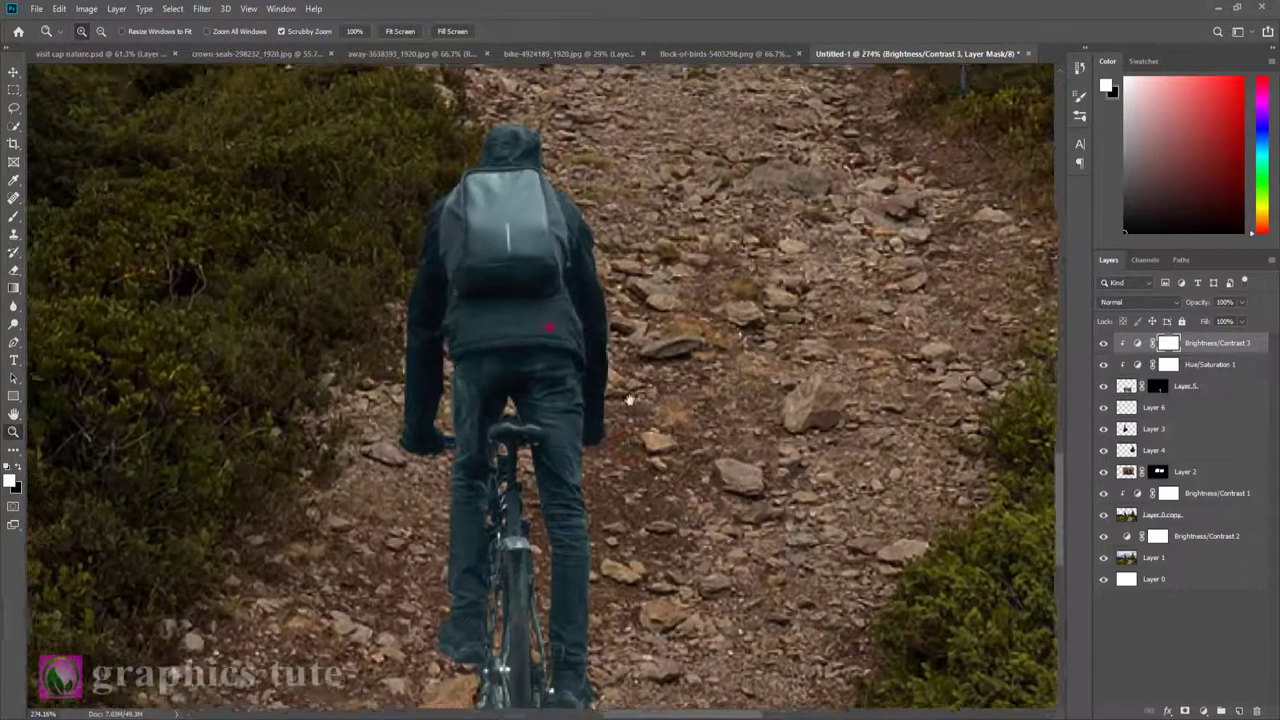
drag(550, 327, 676, 549)
click(15, 217)
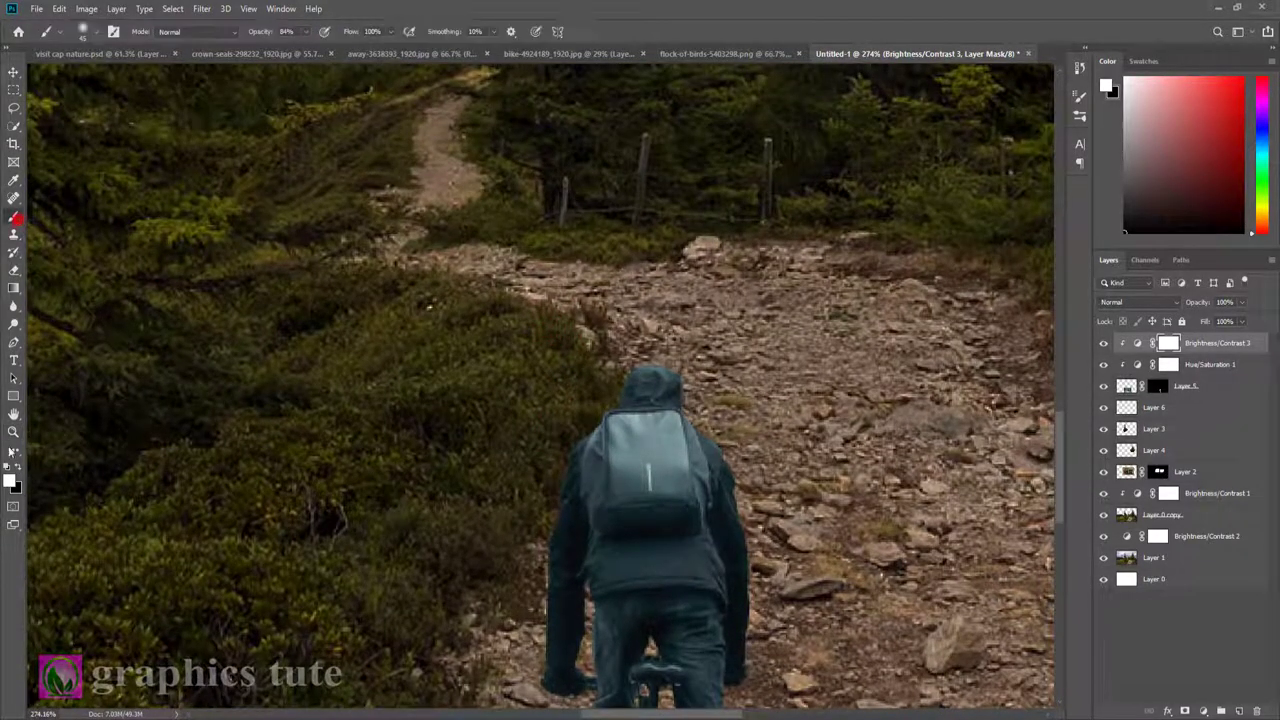
click(19, 467)
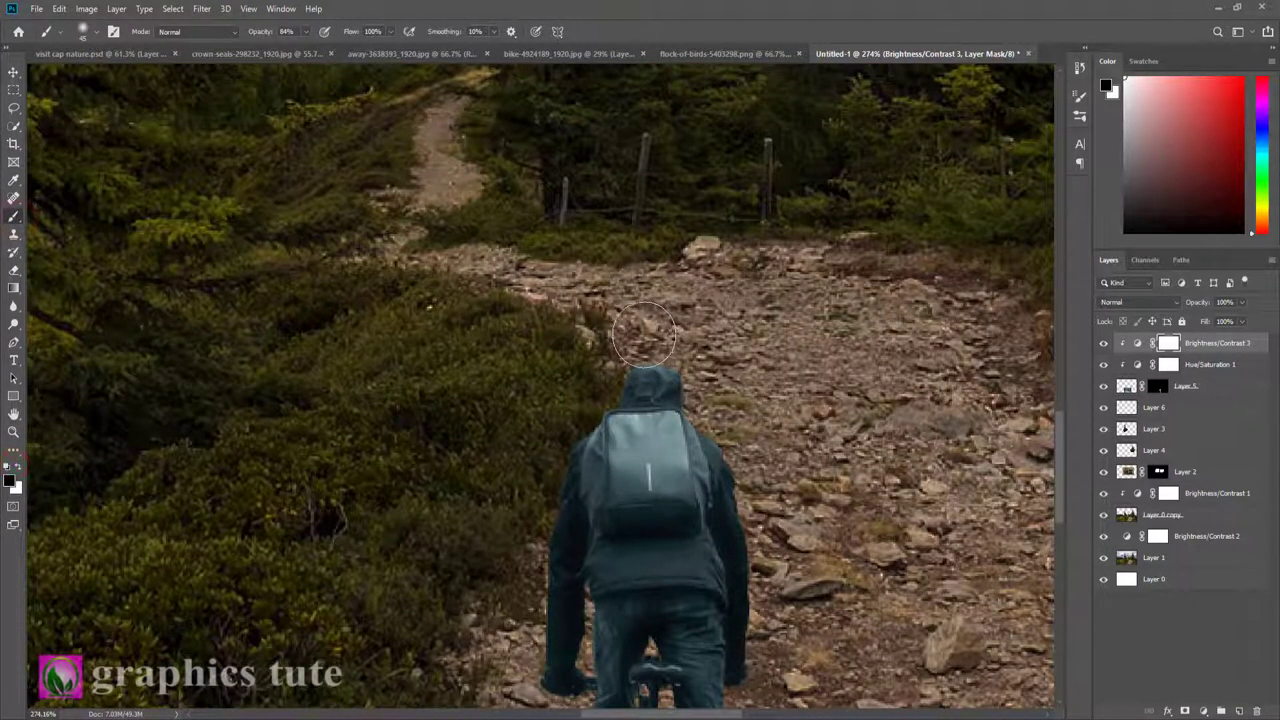
key(bracketleft)
mouse_move(648, 350)
mouse_down()
mouse_move(702, 388)
mouse_move(648, 428)
mouse_up()
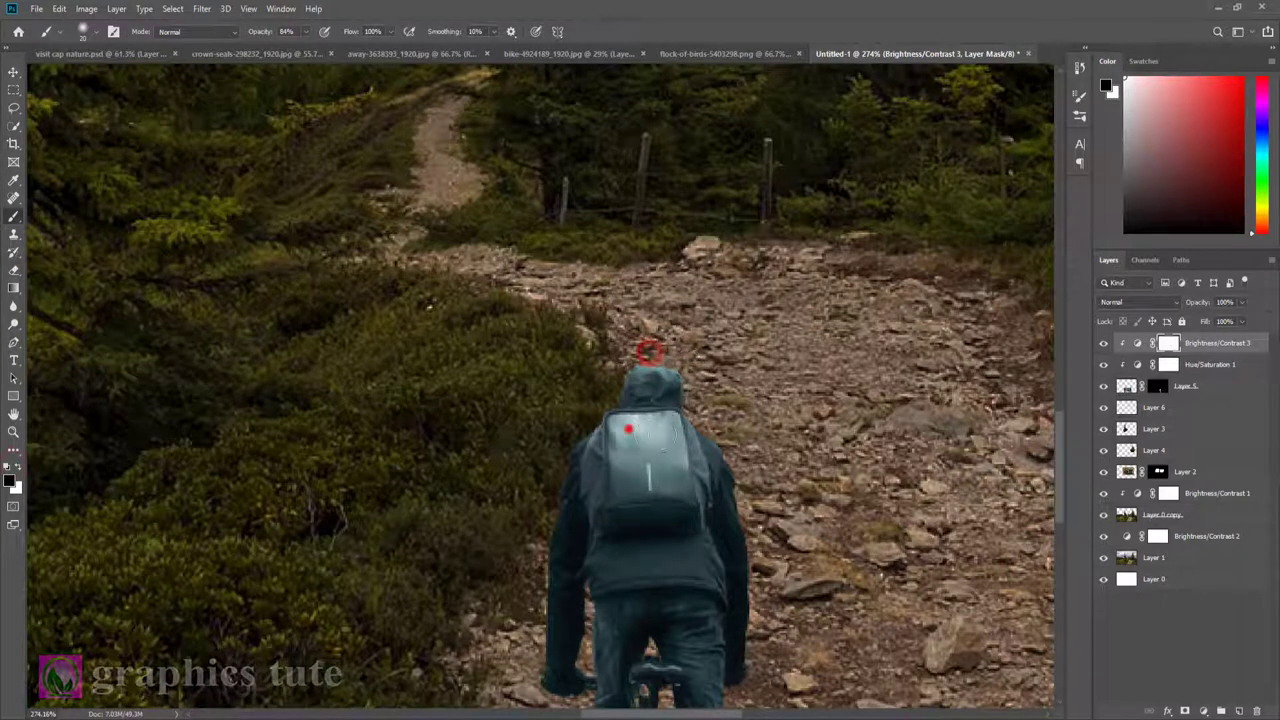
scroll(590, 430, down, 3)
drag(517, 456, 530, 320)
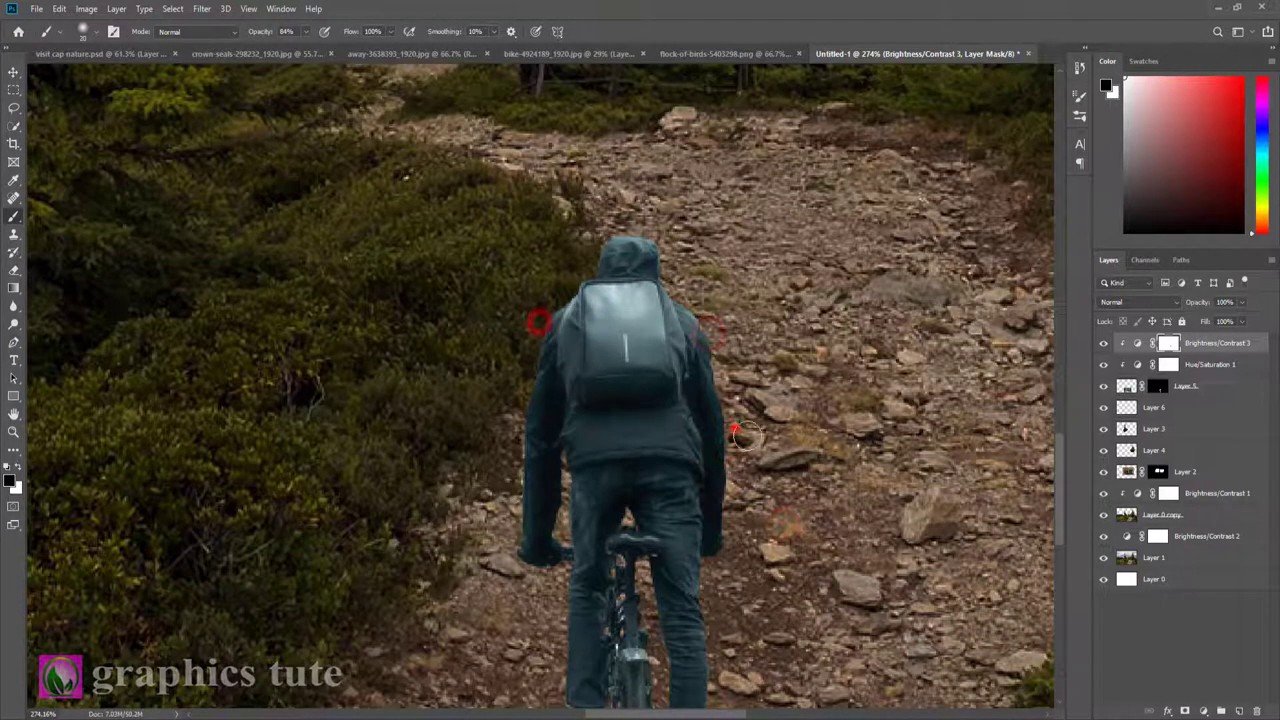
scroll(530, 320, down, 4)
drag(700, 350, 720, 605)
drag(560, 360, 557, 390)
Step: Fit the whole image on screen and select Layer 5, the cyclist silhouette
key(ctrl+0)
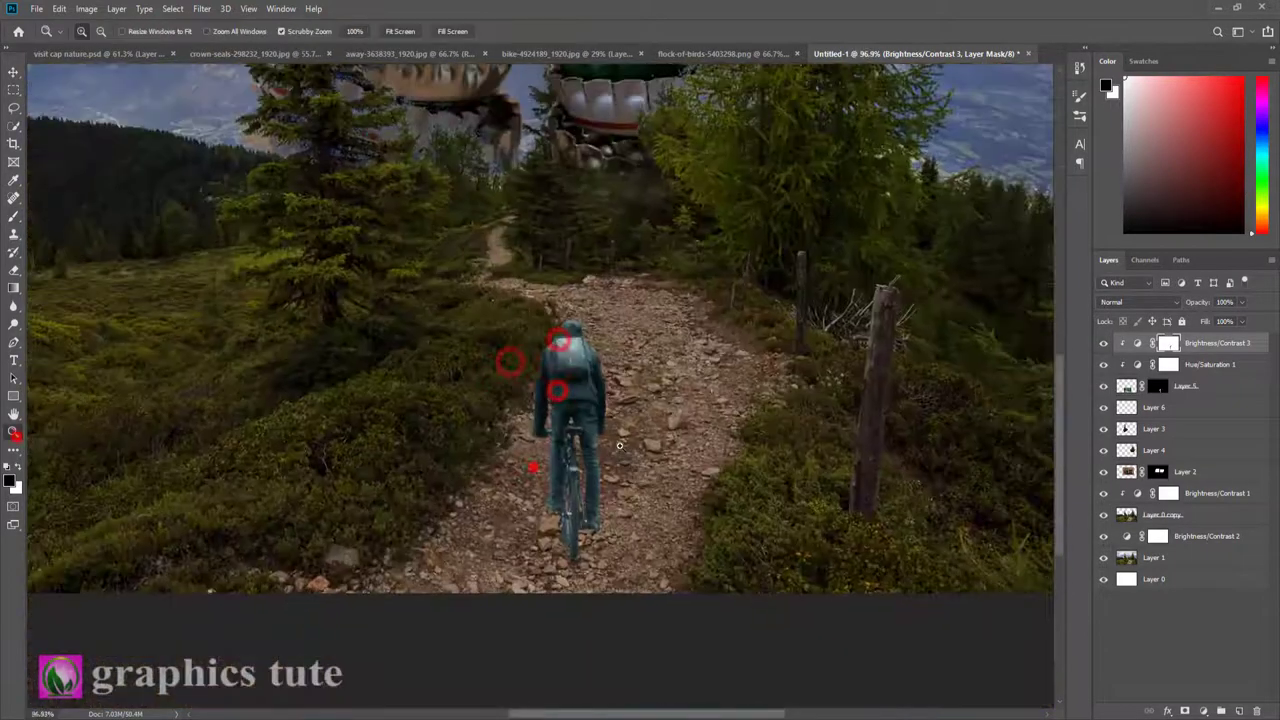
click(1190, 386)
click(1133, 410)
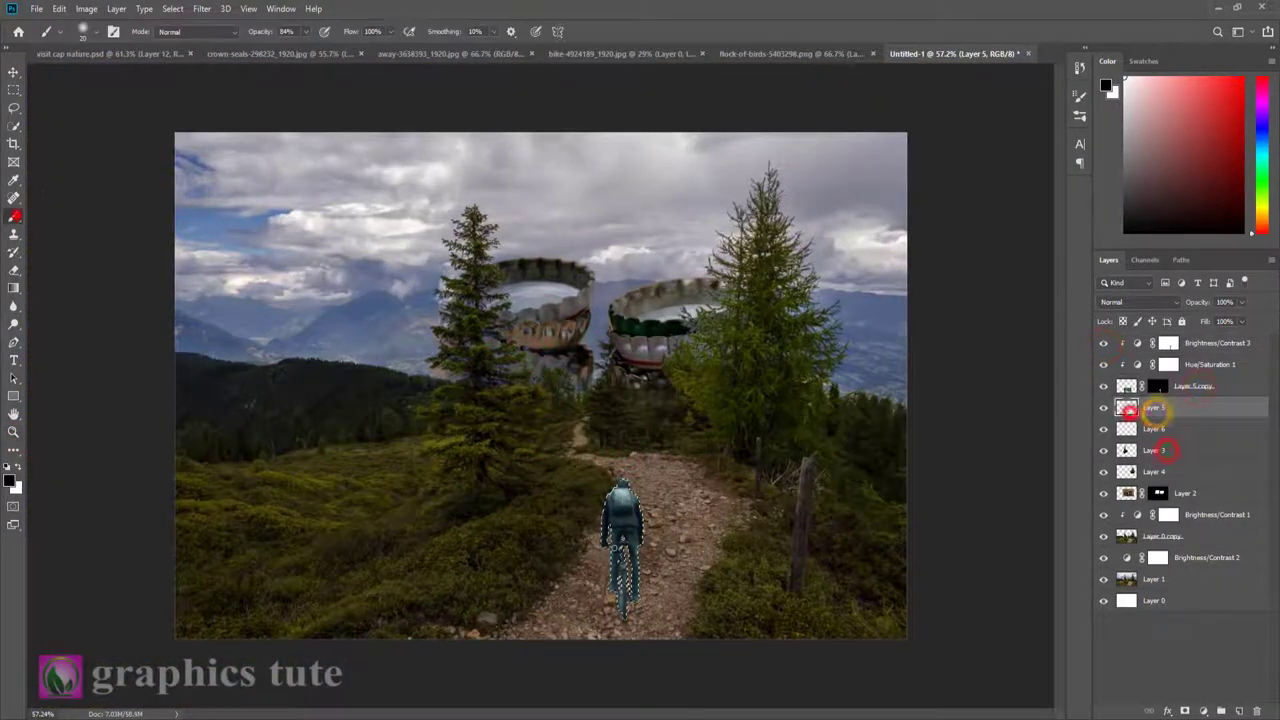
Step: Flatten Layer 5's silhouette along the trail under the bike at 38% opacity
key(ctrl+t)
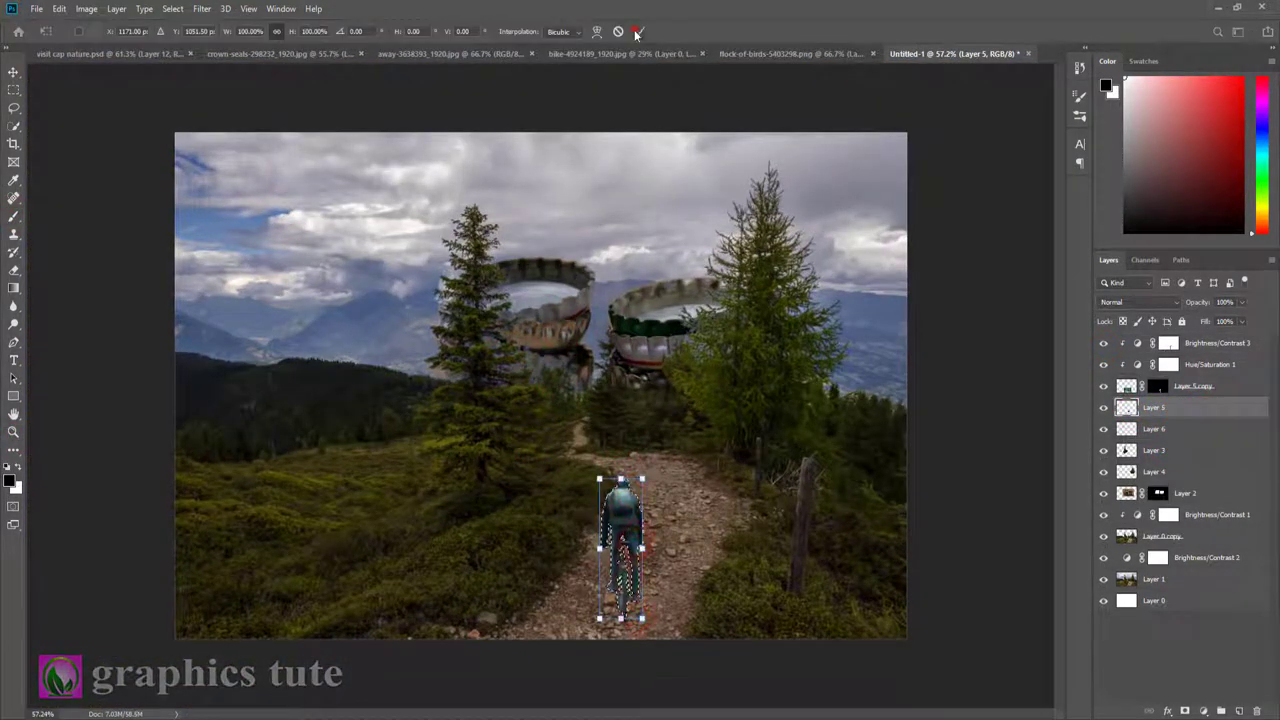
drag(621, 479, 822, 553)
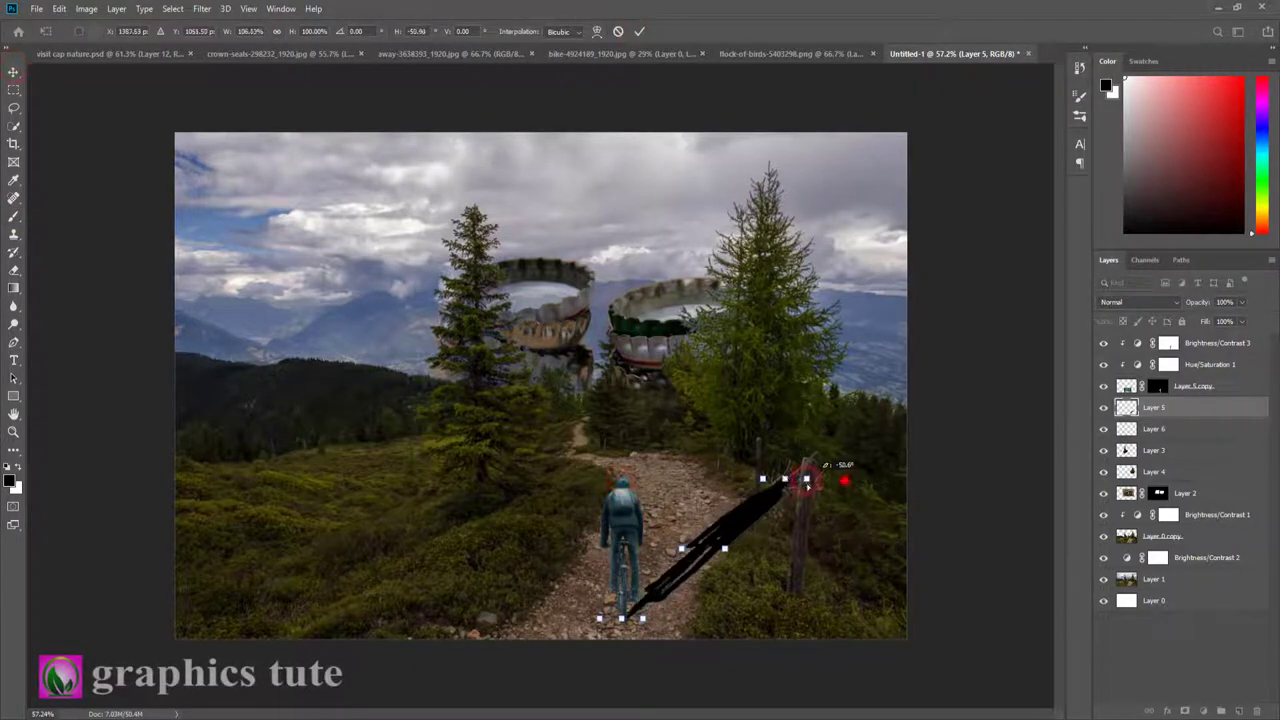
drag(786, 486, 798, 533)
mouse_move(787, 482)
mouse_down()
mouse_move(814, 543)
mouse_move(751, 577)
mouse_up()
click(639, 31)
click(1205, 302)
click(729, 614)
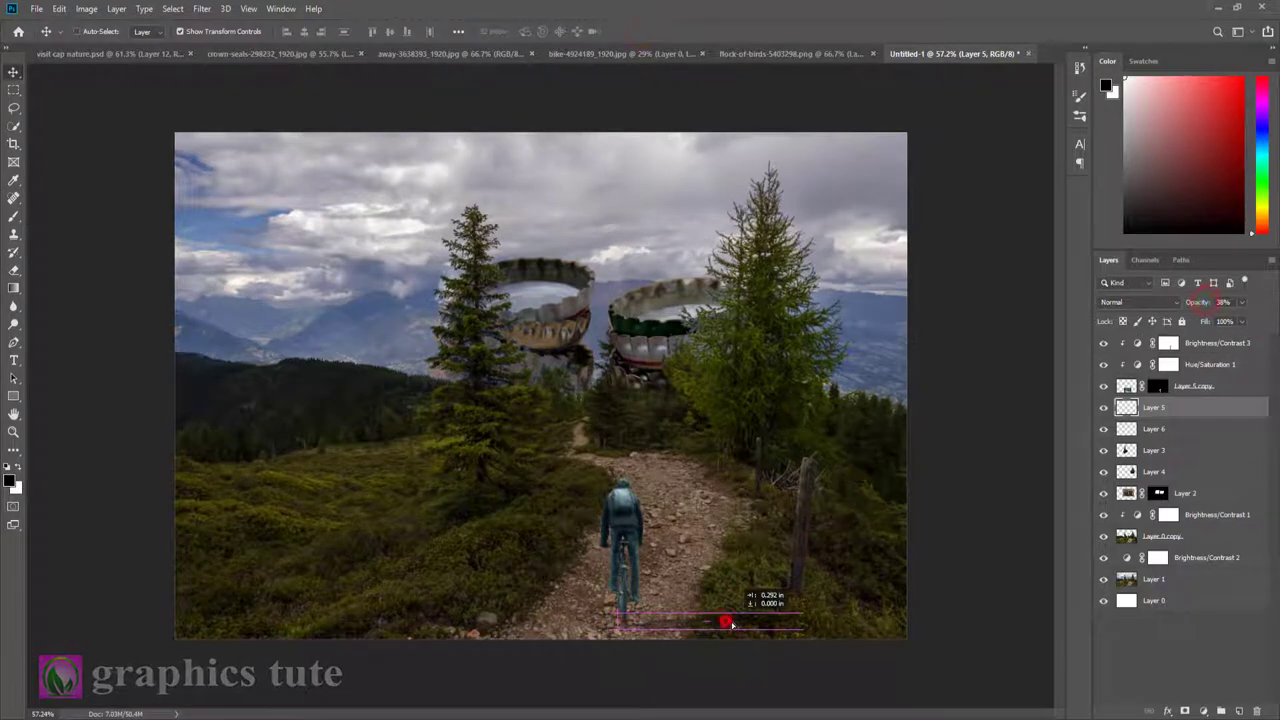
Step: Add a new layer above Layer 2 and set the foreground colour to orange
key(e)
key(z)
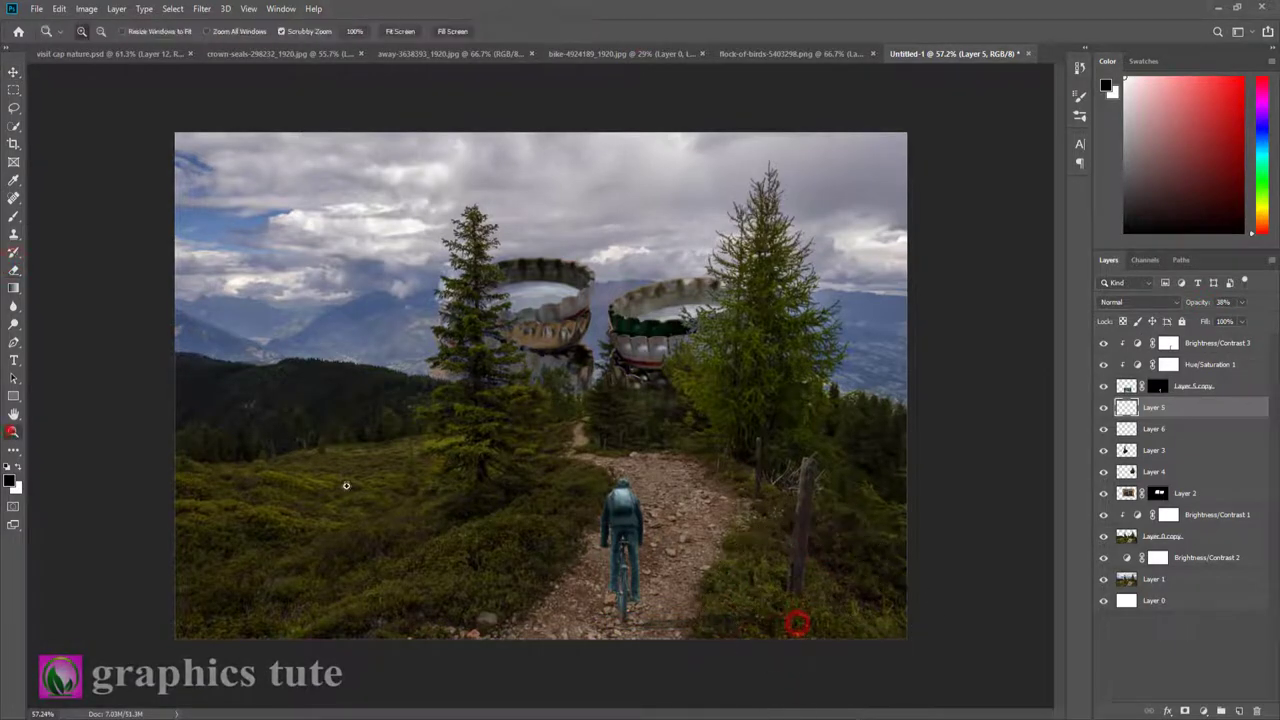
click(1197, 494)
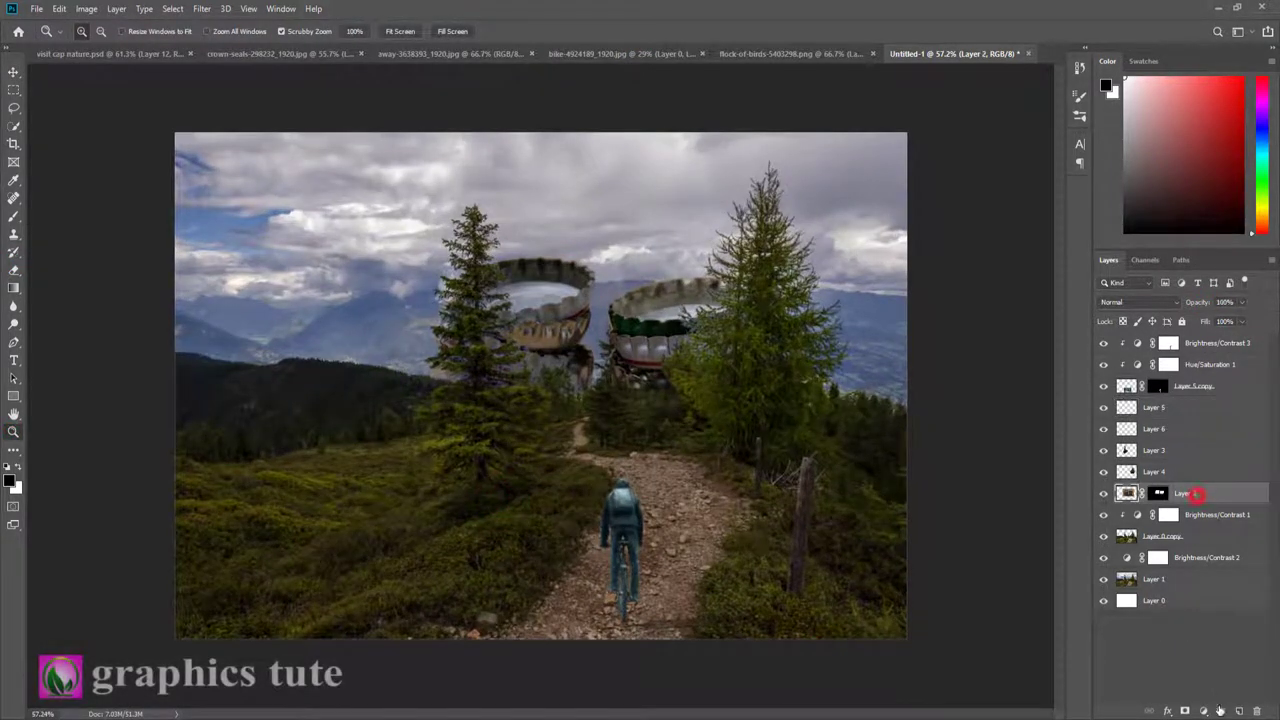
click(1240, 711)
click(12, 482)
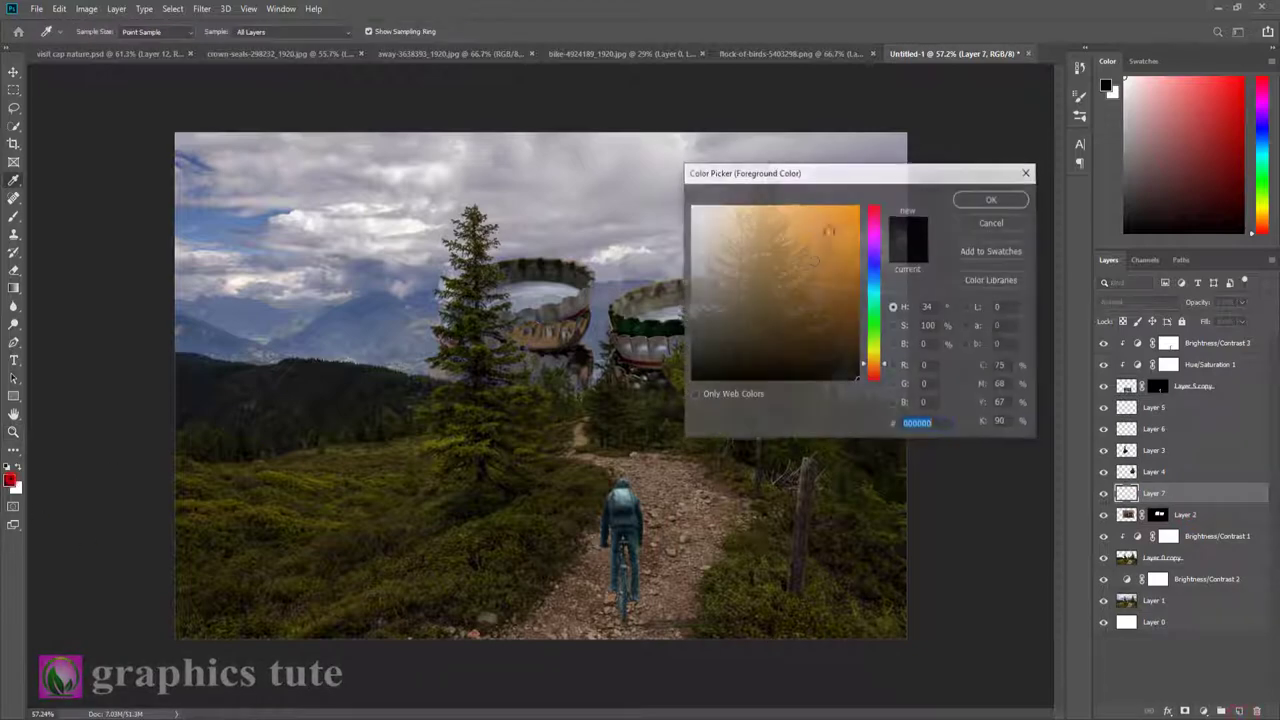
click(843, 242)
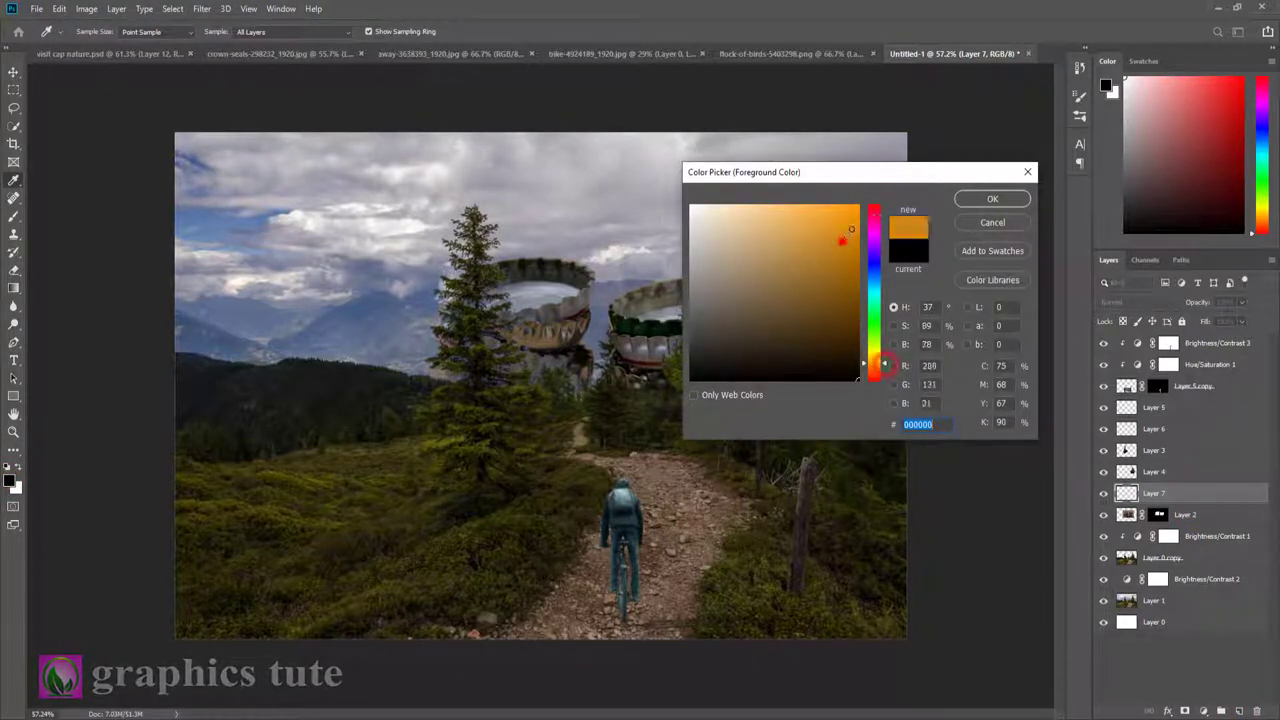
click(976, 201)
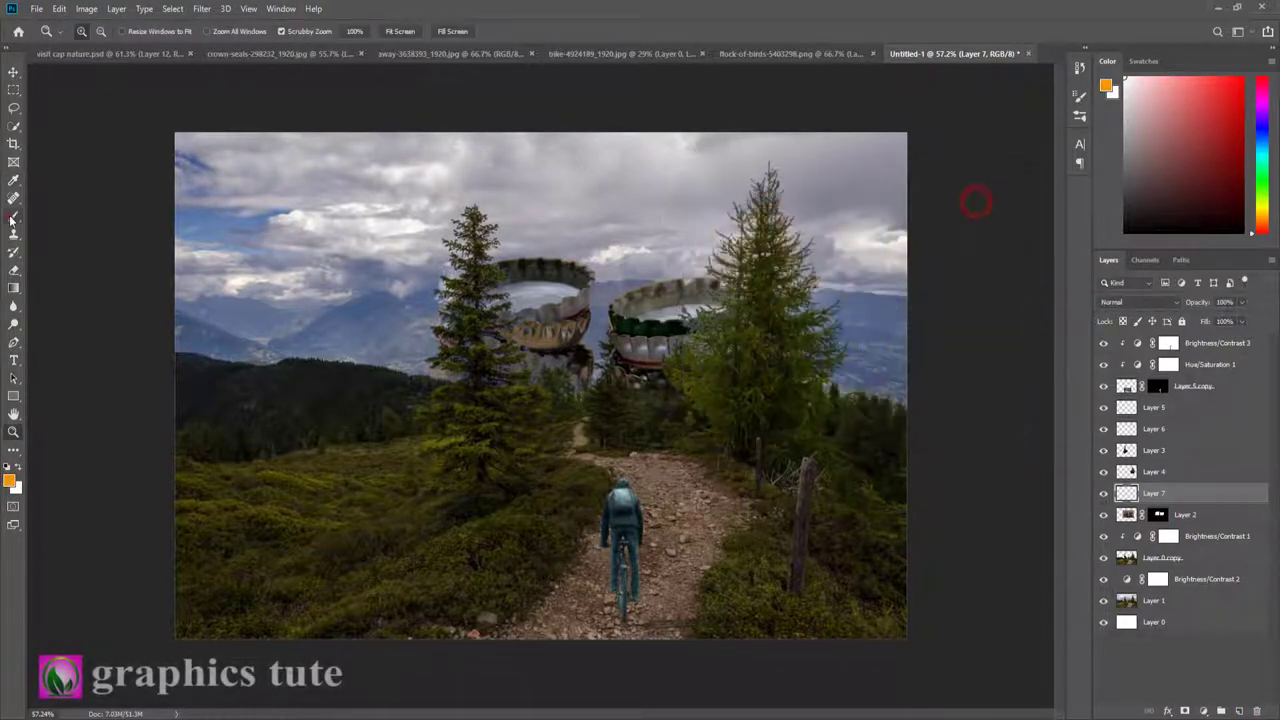
Step: Brush a soft orange glow between the bottle caps on Layer 7, blended as Screen
click(12, 216)
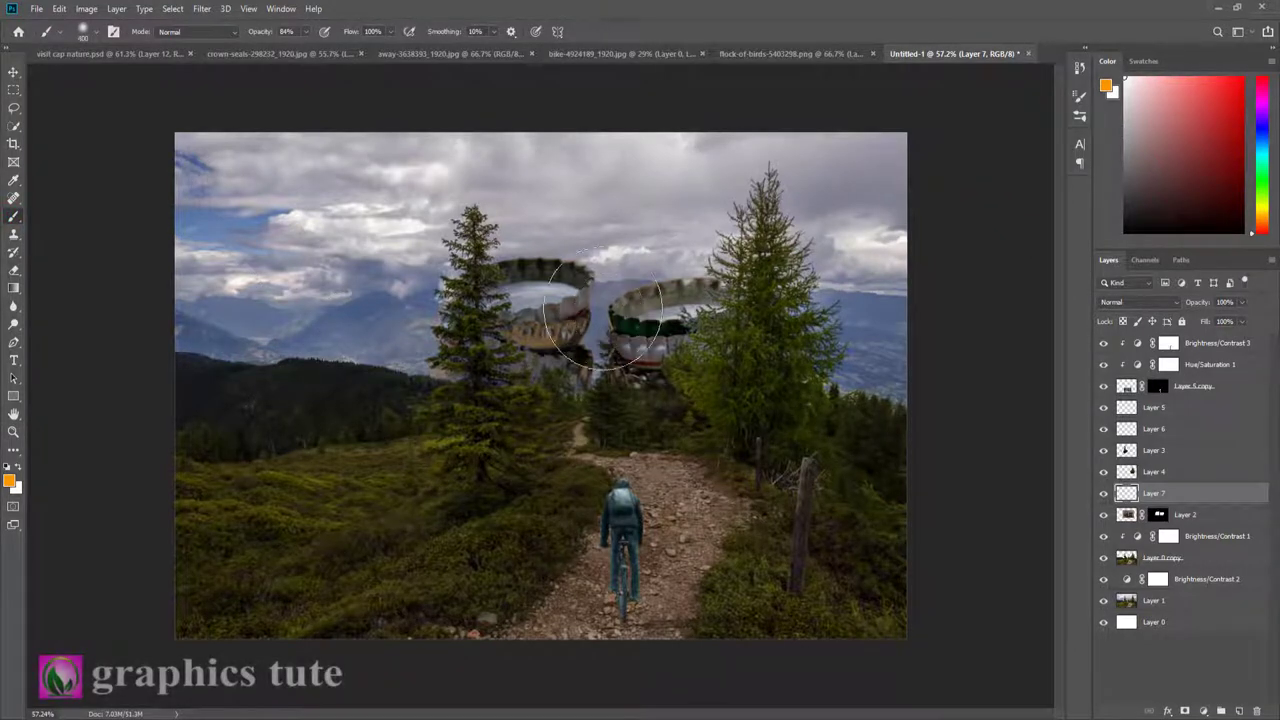
click(600, 302)
click(1140, 307)
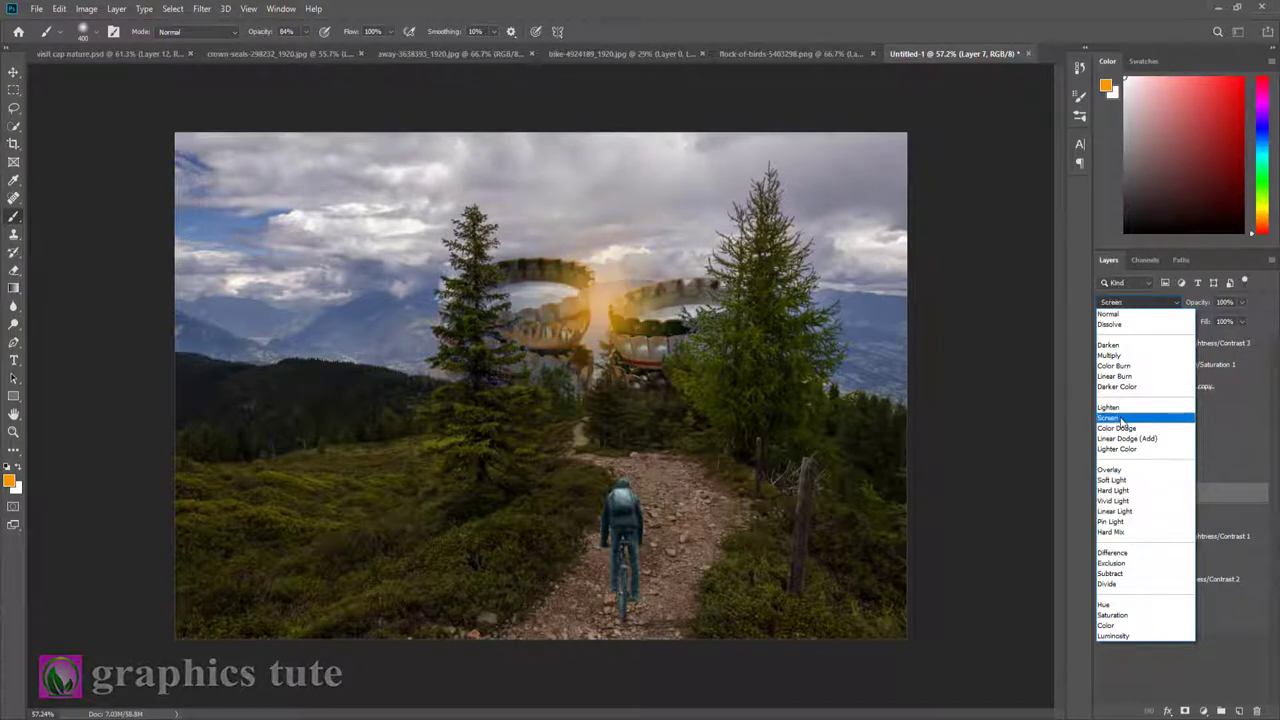
click(1122, 418)
Step: Lower the first glow's opacity and add a new layer with a warmer orange foreground
drag(1190, 304, 1187, 304)
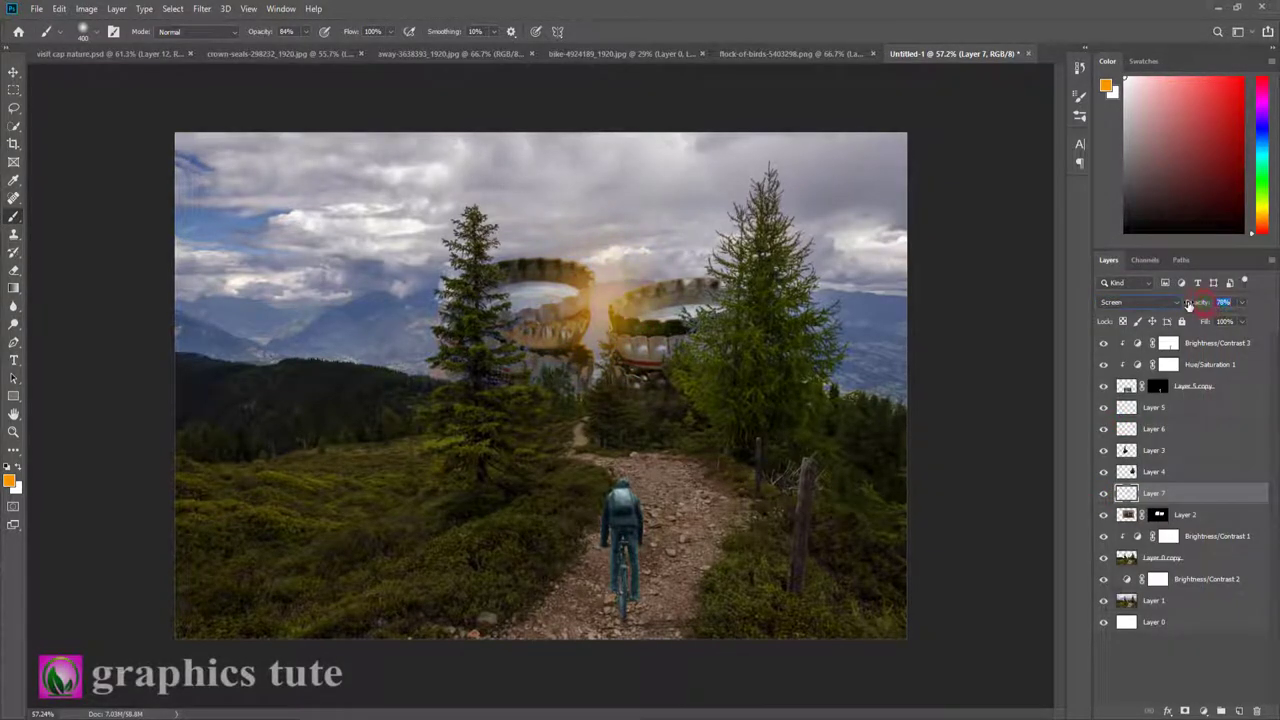
click(1238, 710)
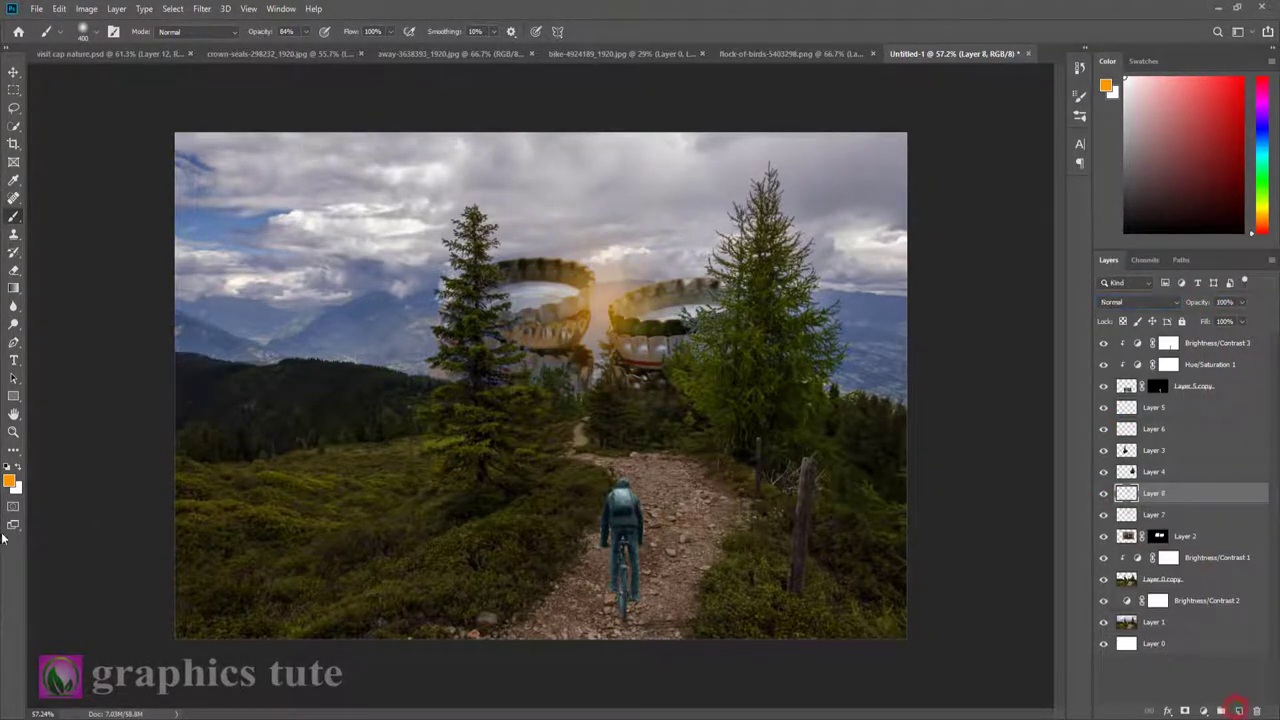
click(12, 482)
drag(884, 366, 884, 368)
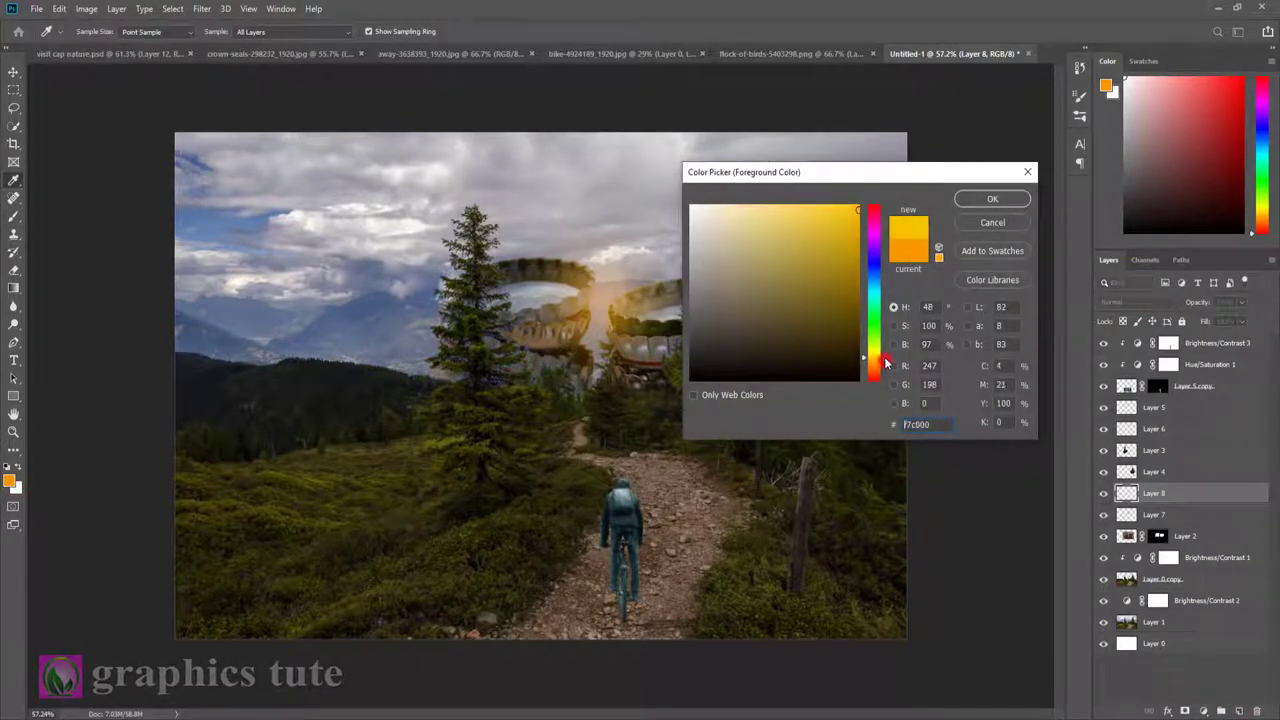
click(1000, 199)
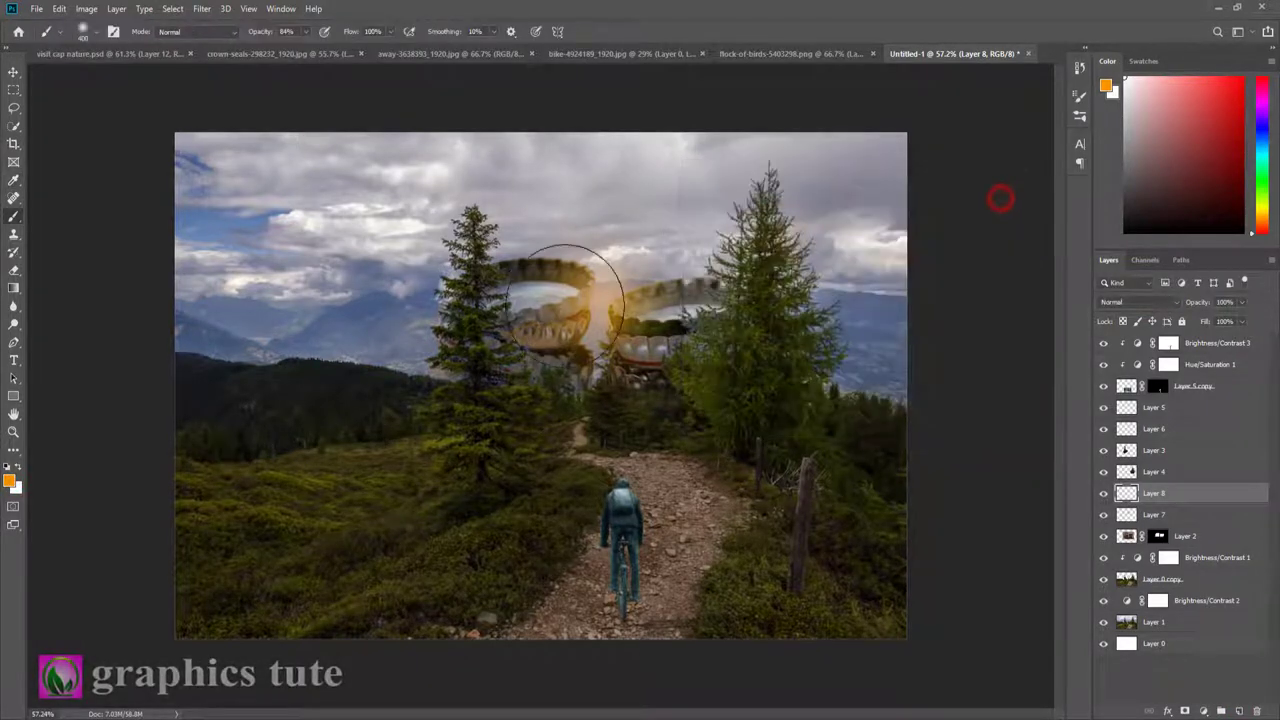
Step: Brush a larger golden glow over the caps on Layer 8, blended as Soft Light
key(bracketright)
key(bracketright)
key(bracketright)
click(591, 300)
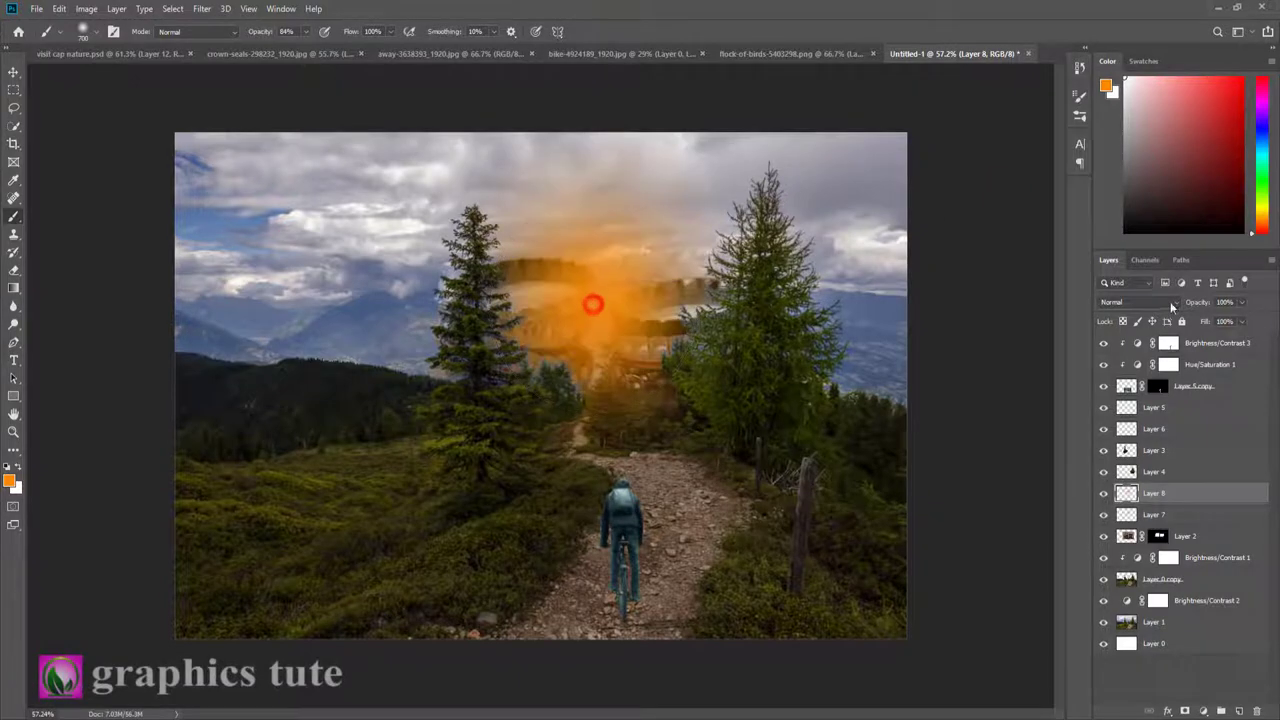
click(1141, 303)
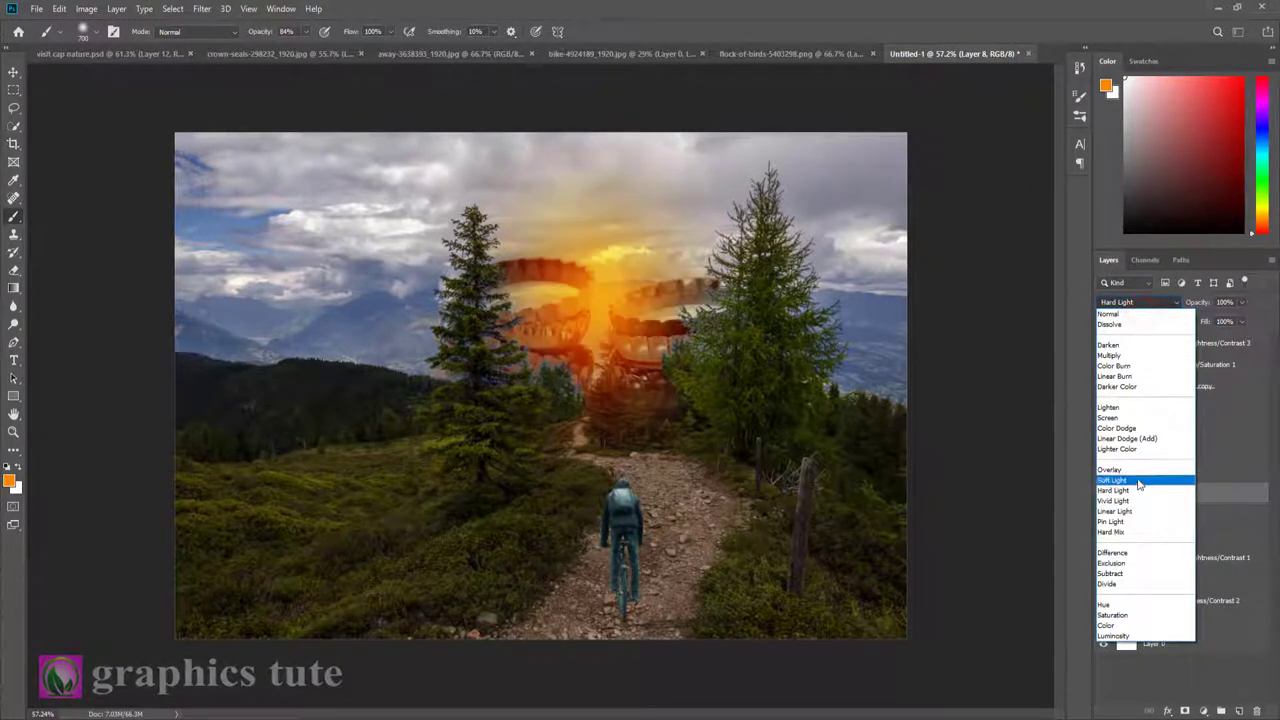
click(1138, 480)
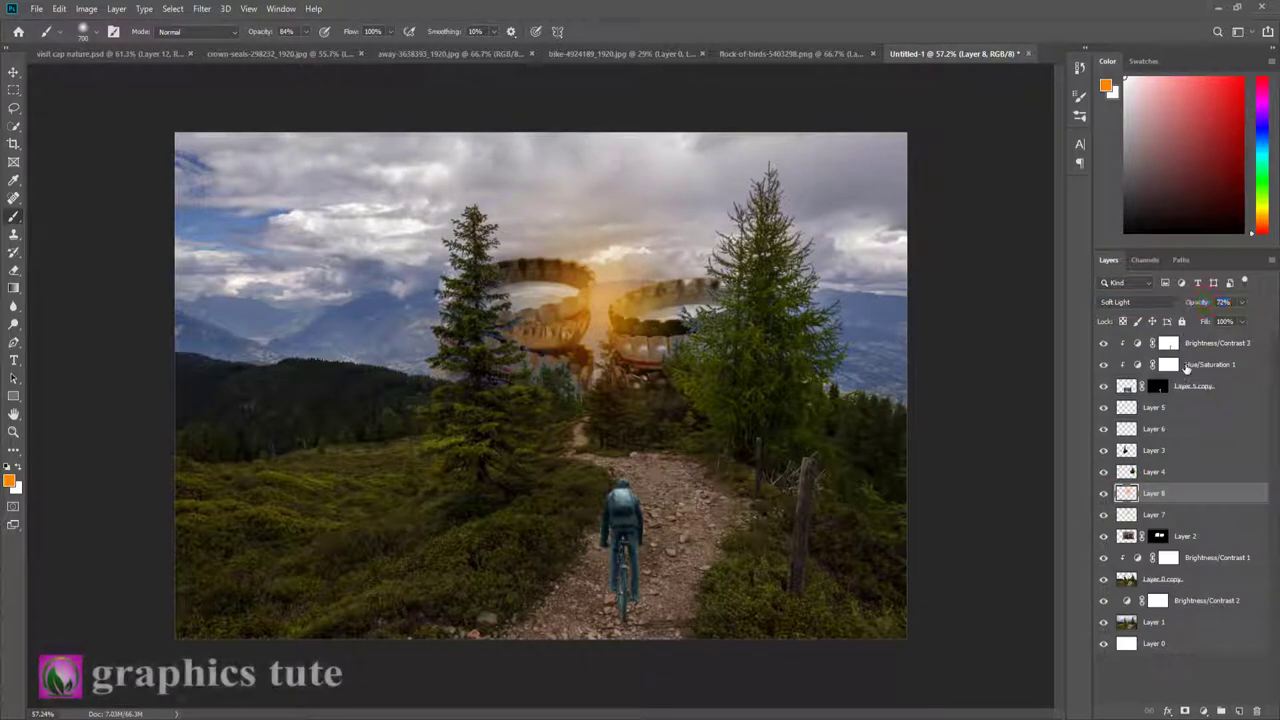
click(1205, 343)
click(1204, 712)
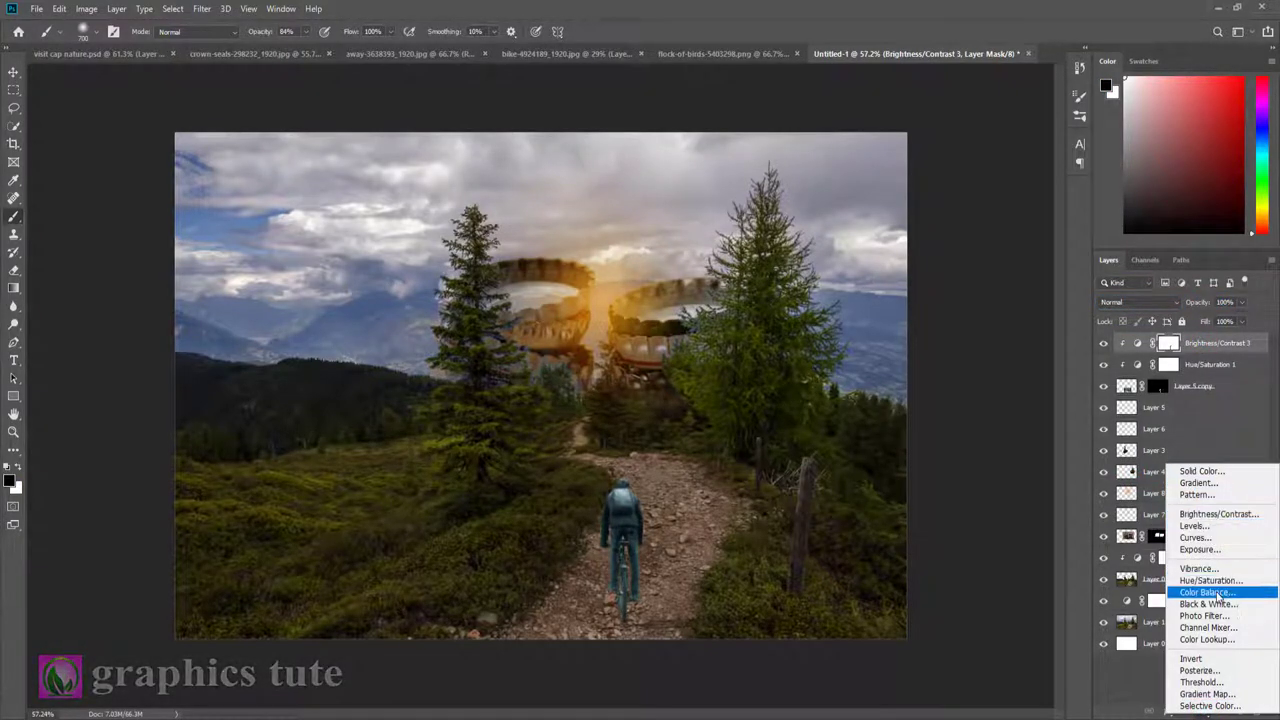
Step: Add a top Color Balance layer shifting midtones toward blue (+10) and magenta (-5)
click(1207, 592)
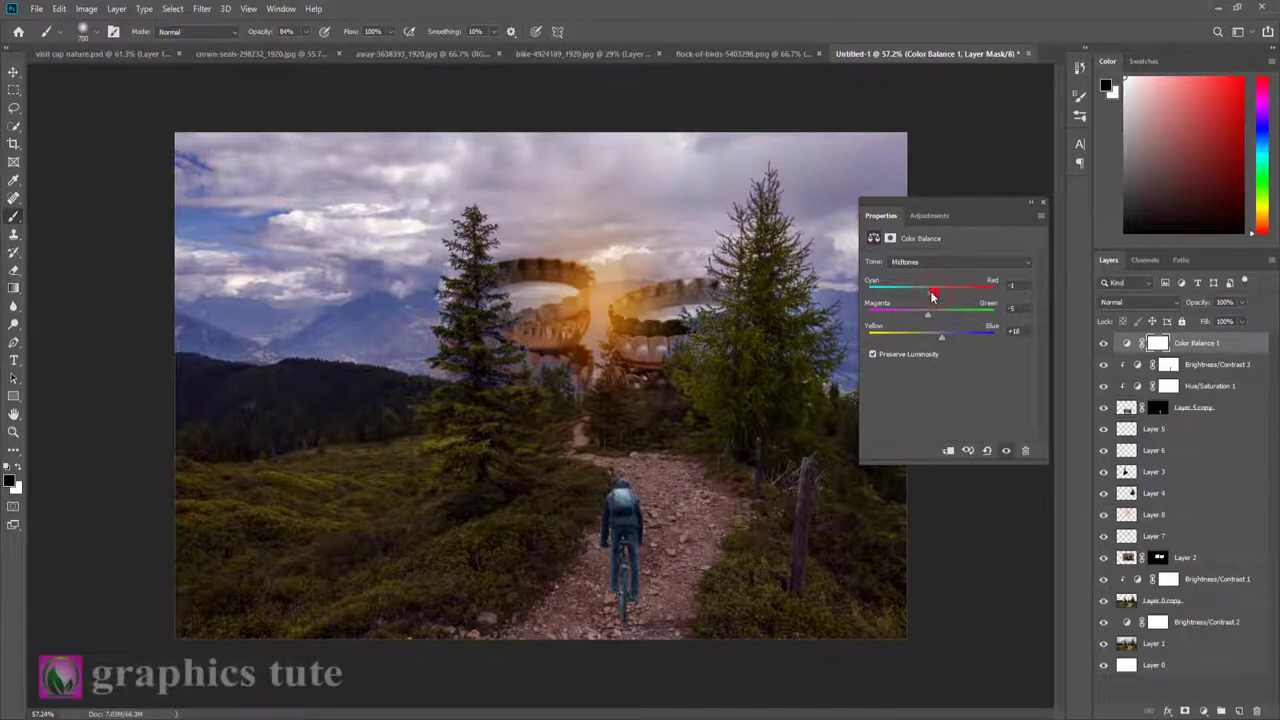
click(1042, 204)
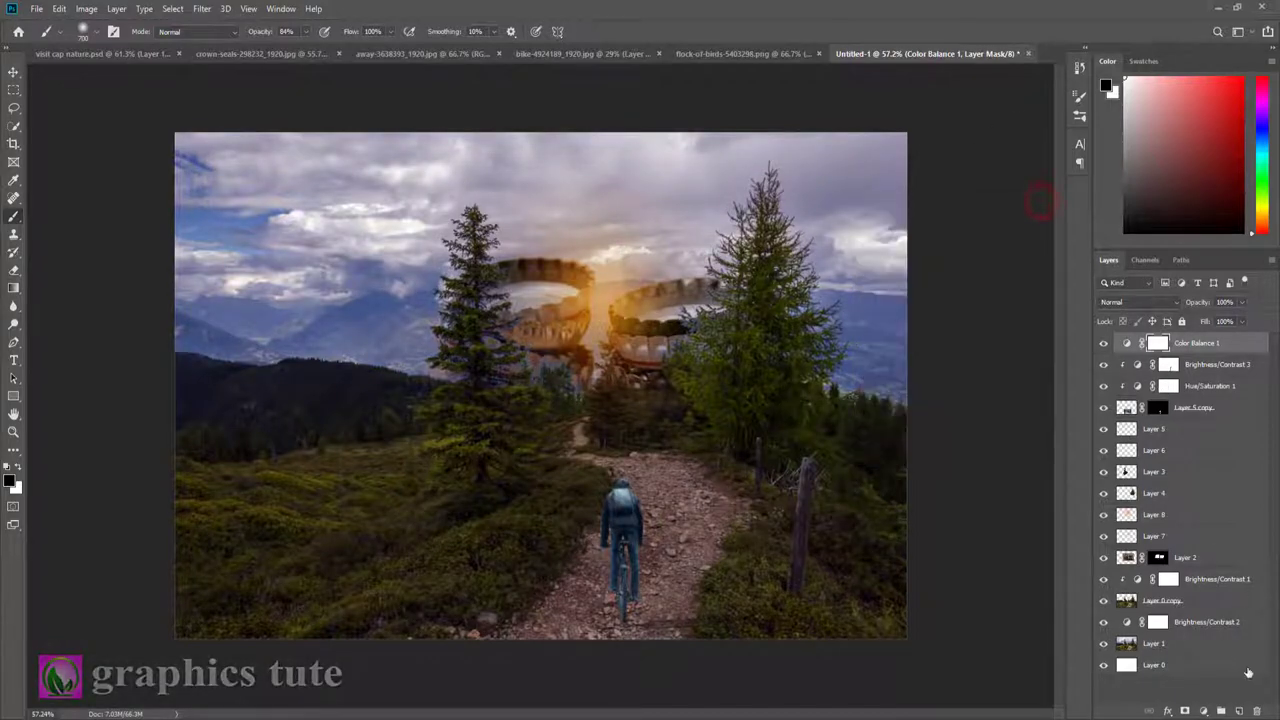
click(1205, 712)
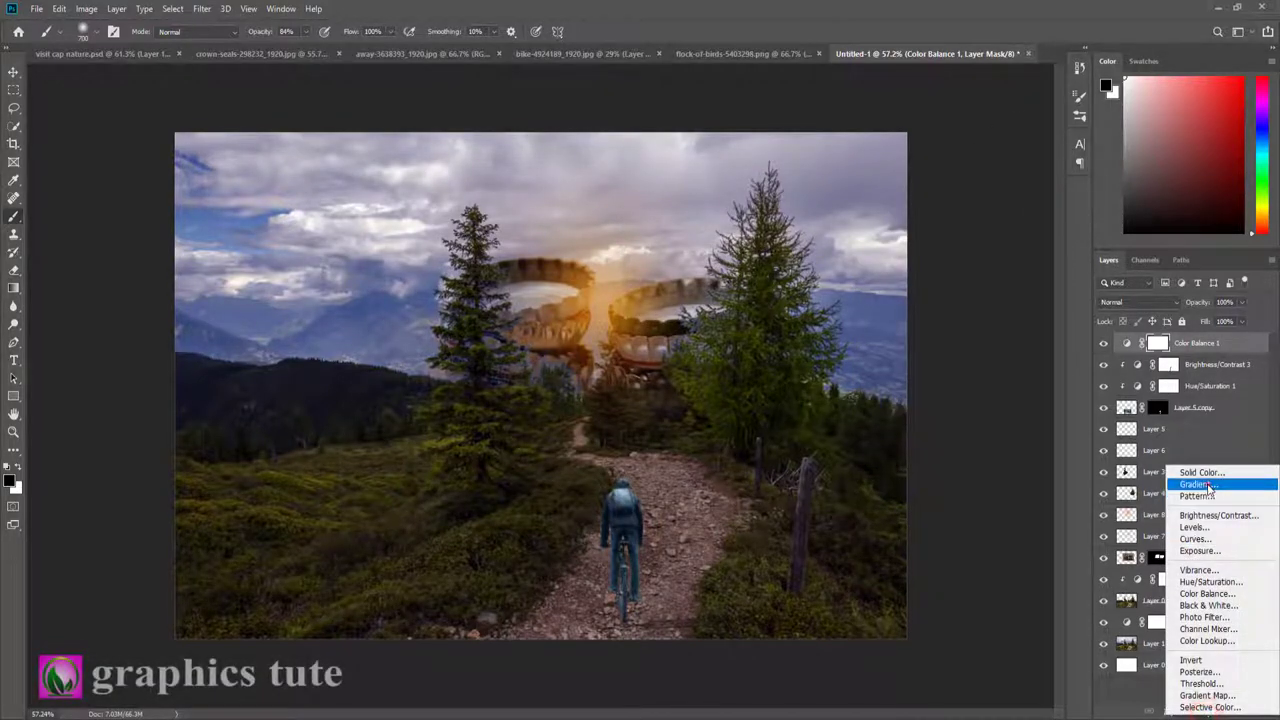
Step: Add a Gradient Fill layer using a blue-to-orange preset, checking both colour stops
click(1207, 484)
click(1016, 219)
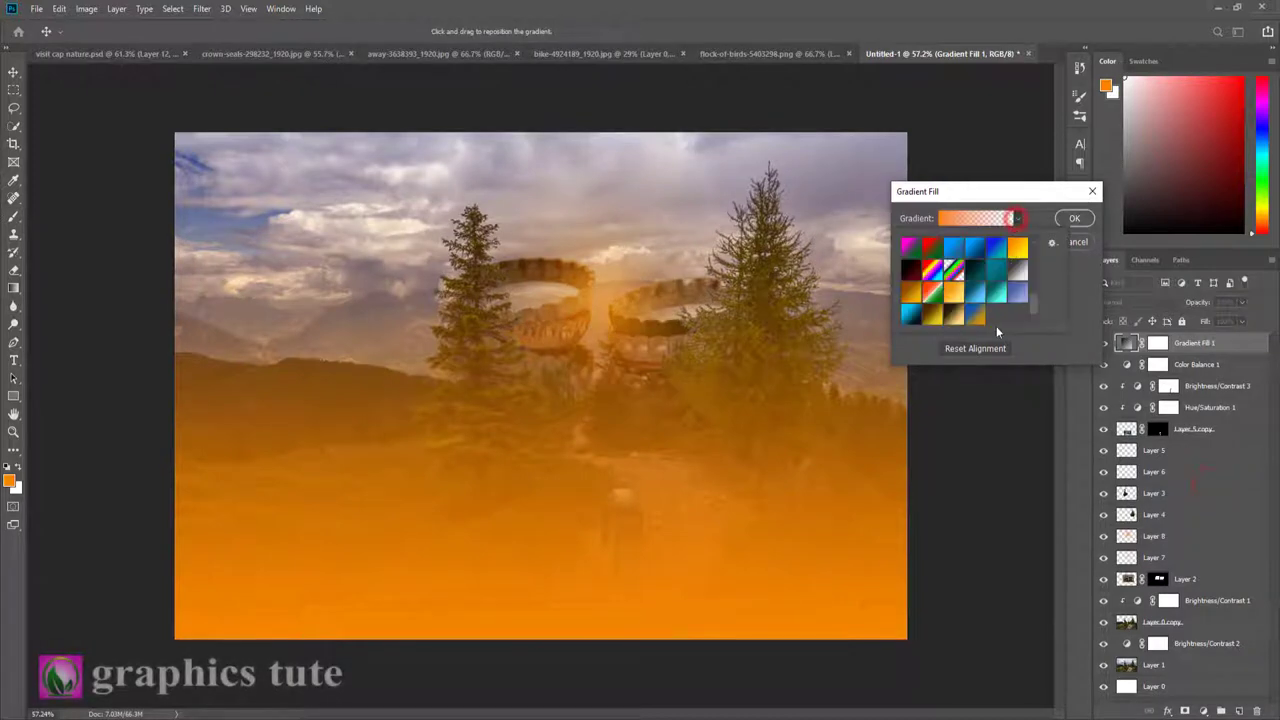
click(975, 315)
click(1031, 216)
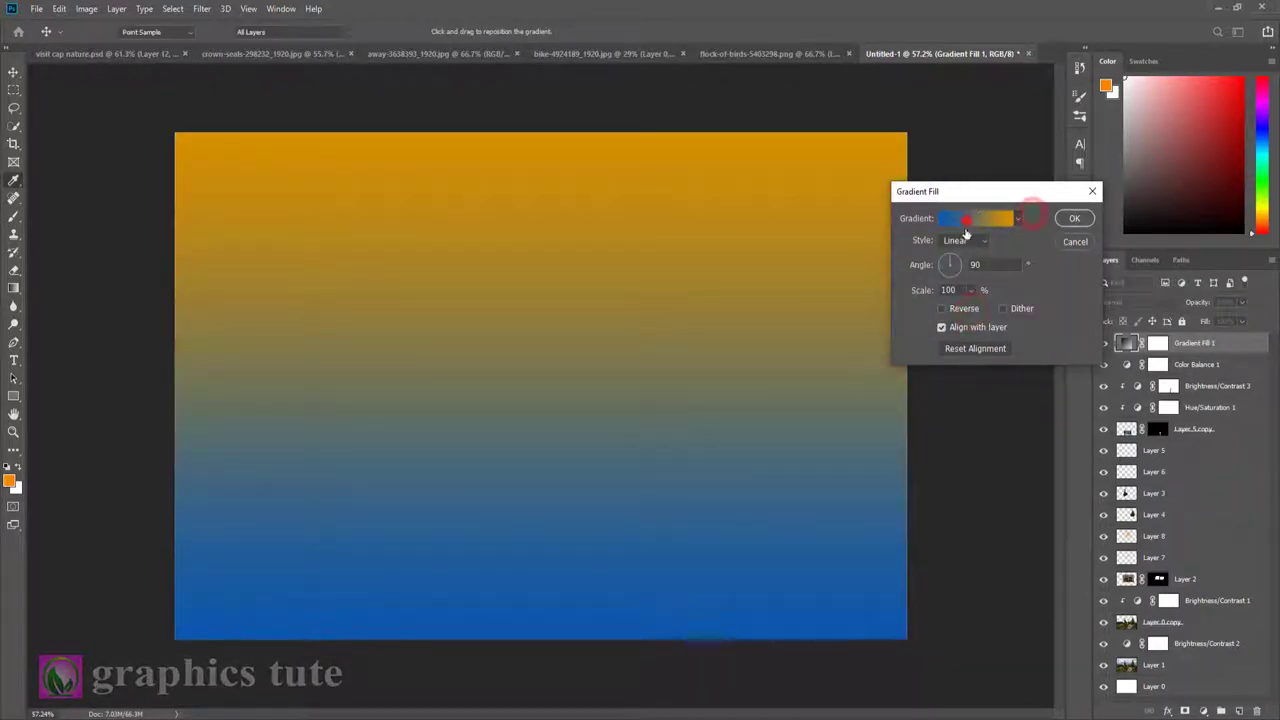
click(965, 228)
click(840, 353)
click(902, 413)
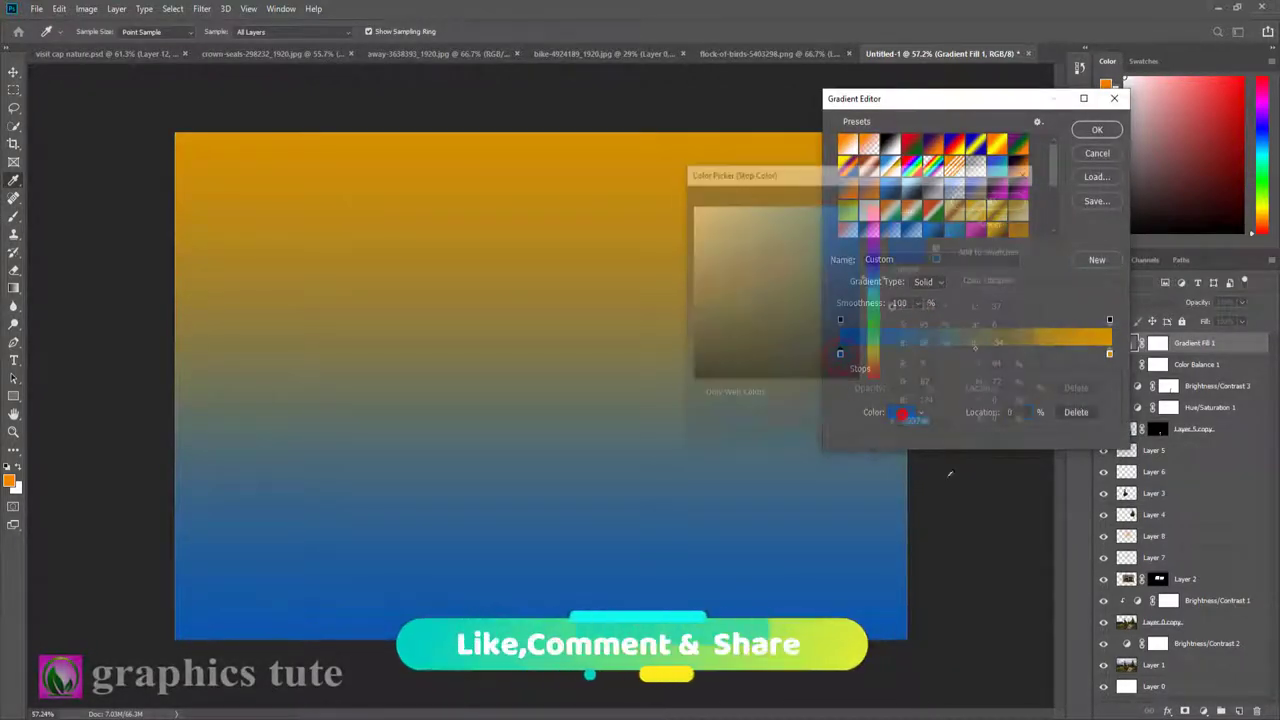
click(990, 198)
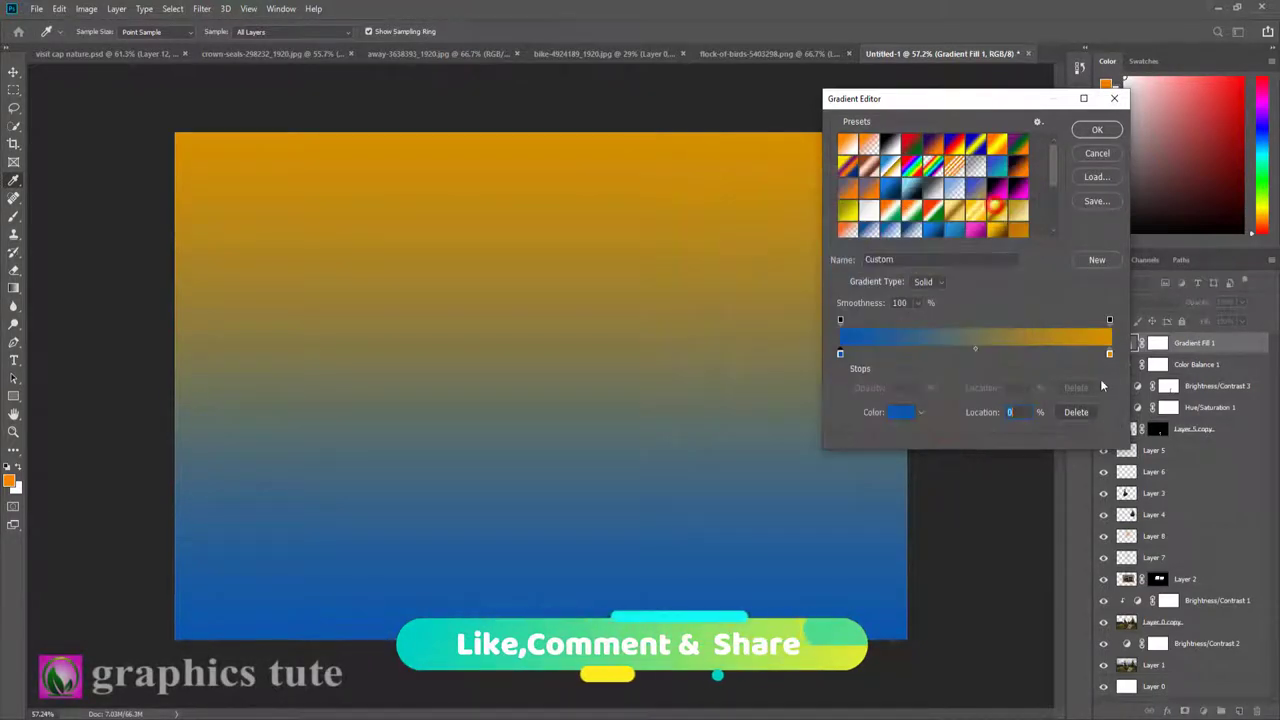
click(1109, 353)
click(902, 412)
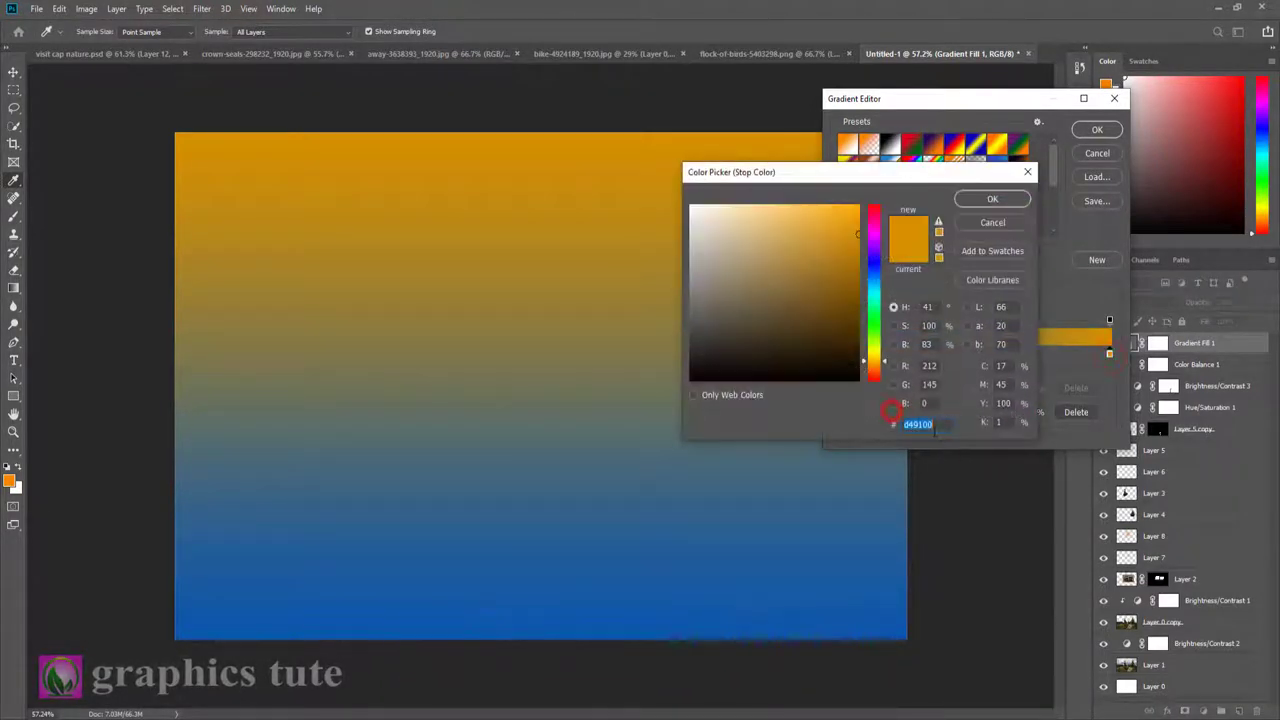
click(992, 200)
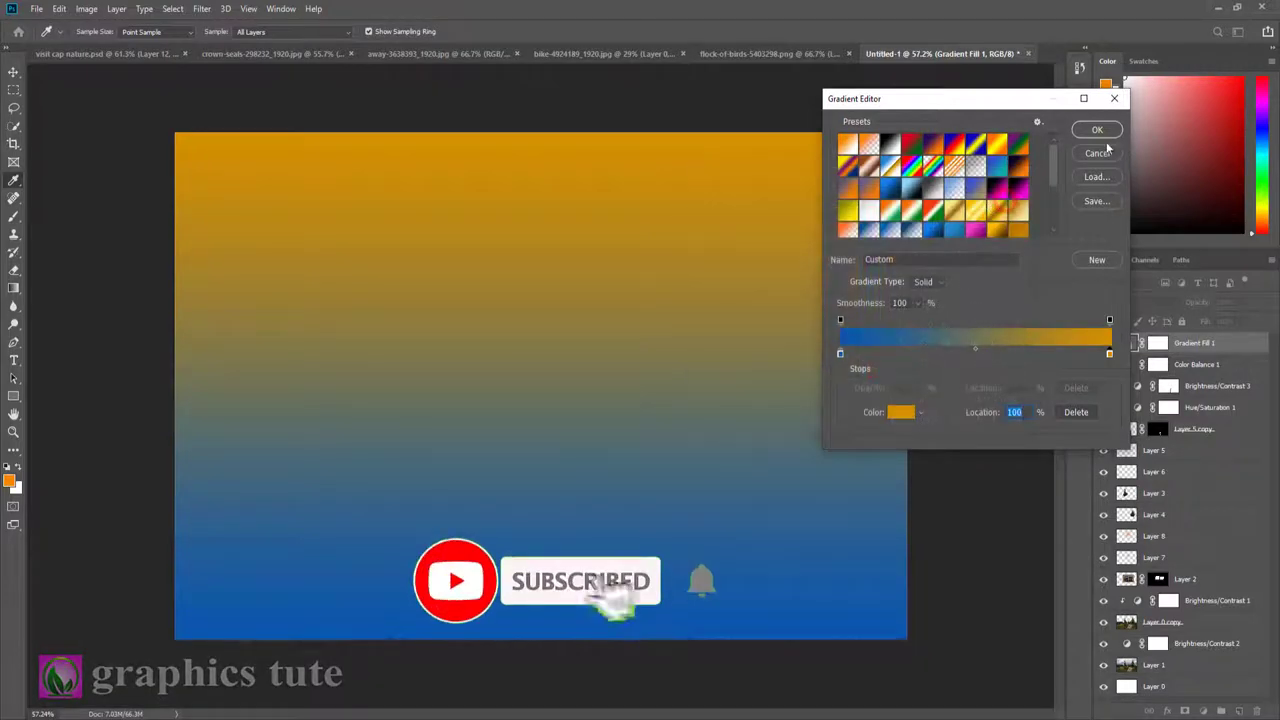
click(1097, 130)
Step: Make the gradient radial and reversed, scale it up and move the glow up-right
click(960, 241)
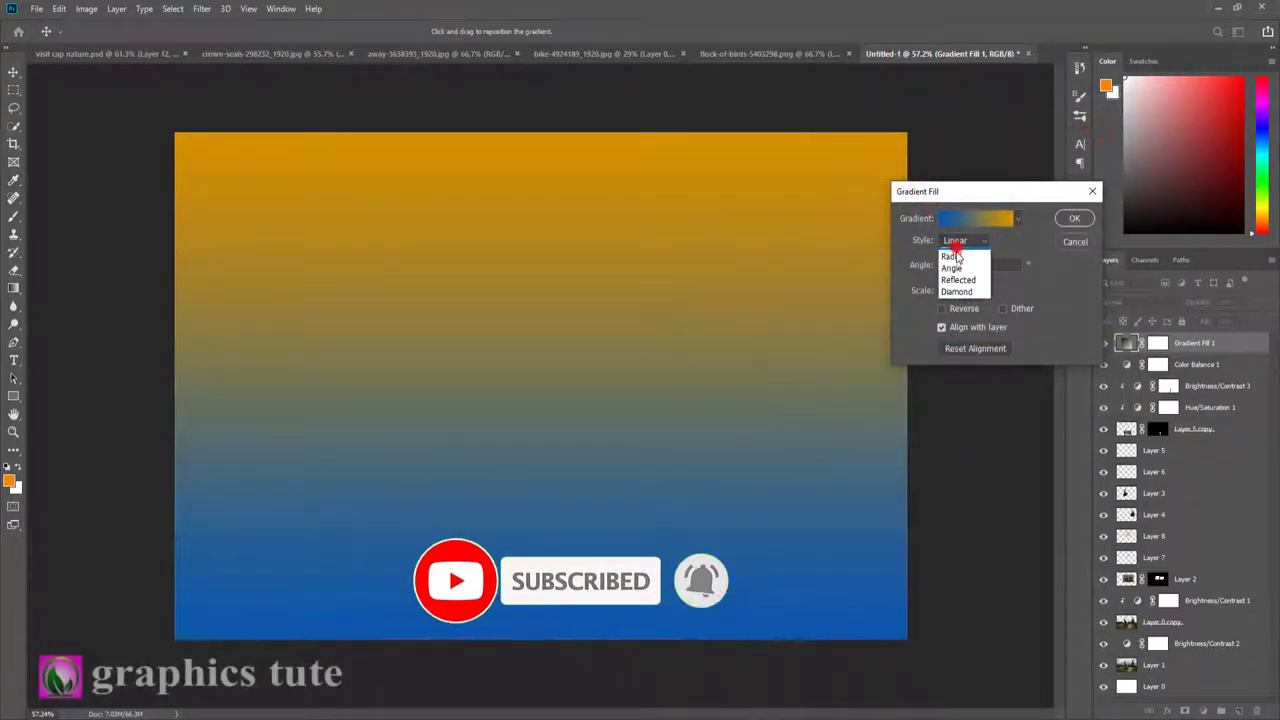
click(953, 256)
click(941, 309)
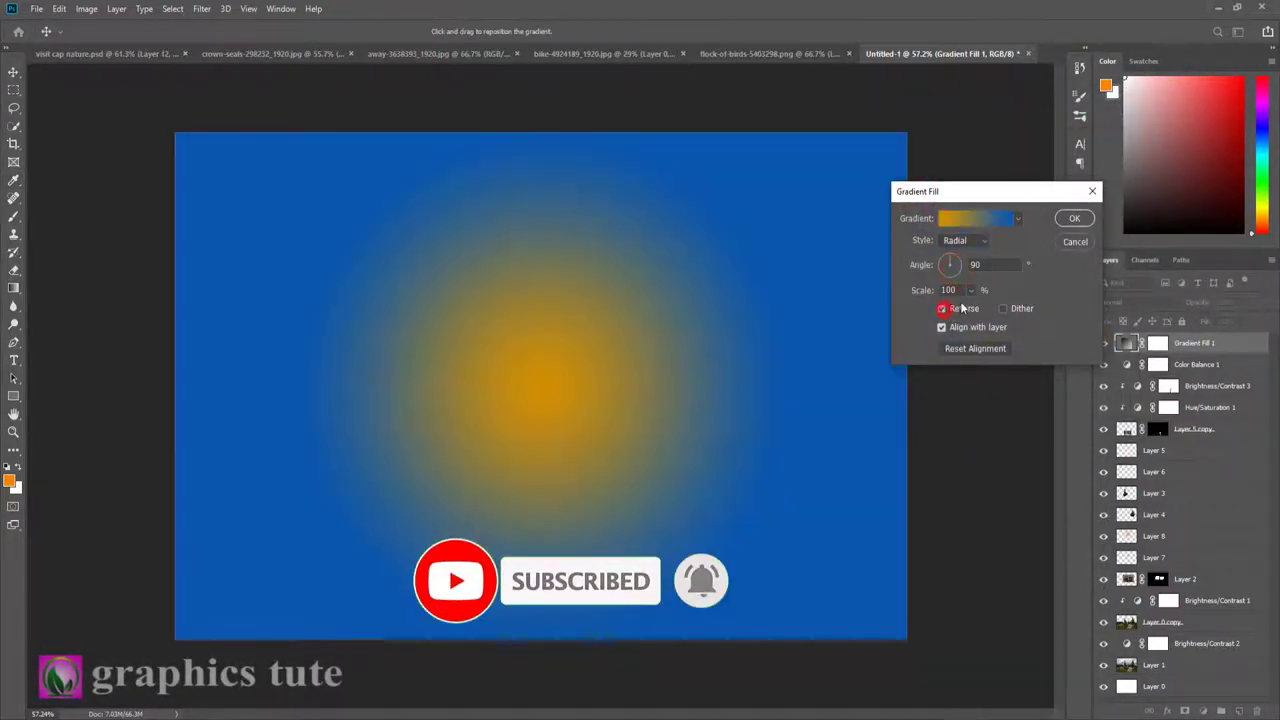
drag(970, 290, 978, 308)
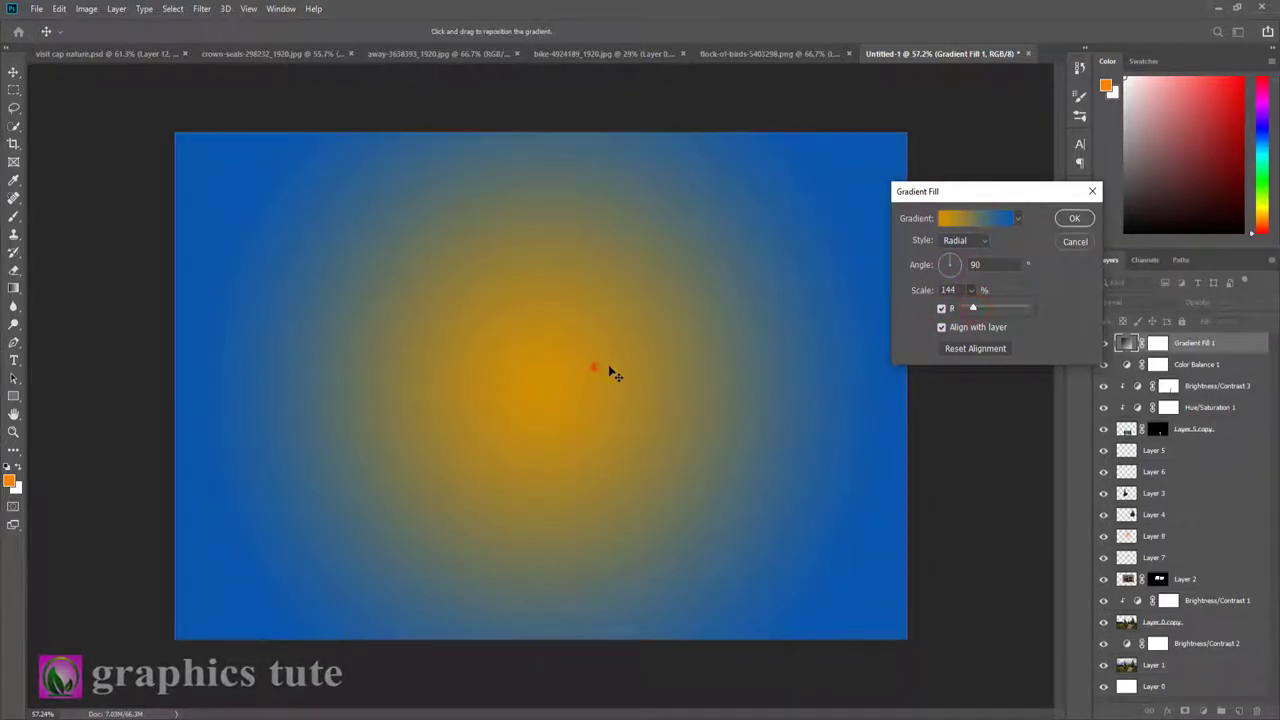
drag(613, 373, 707, 288)
click(1072, 218)
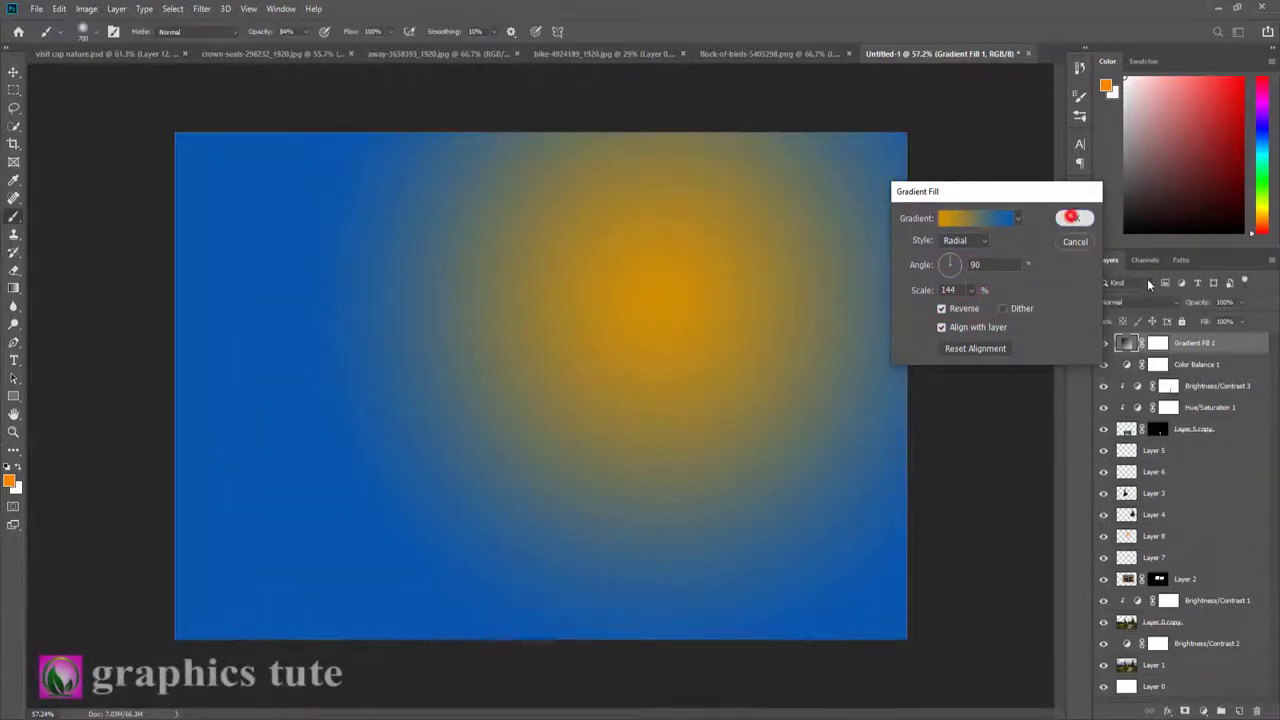
Step: Blend the gradient glow as Soft Light at 69% opacity and compare it on/off
click(1135, 302)
click(1128, 481)
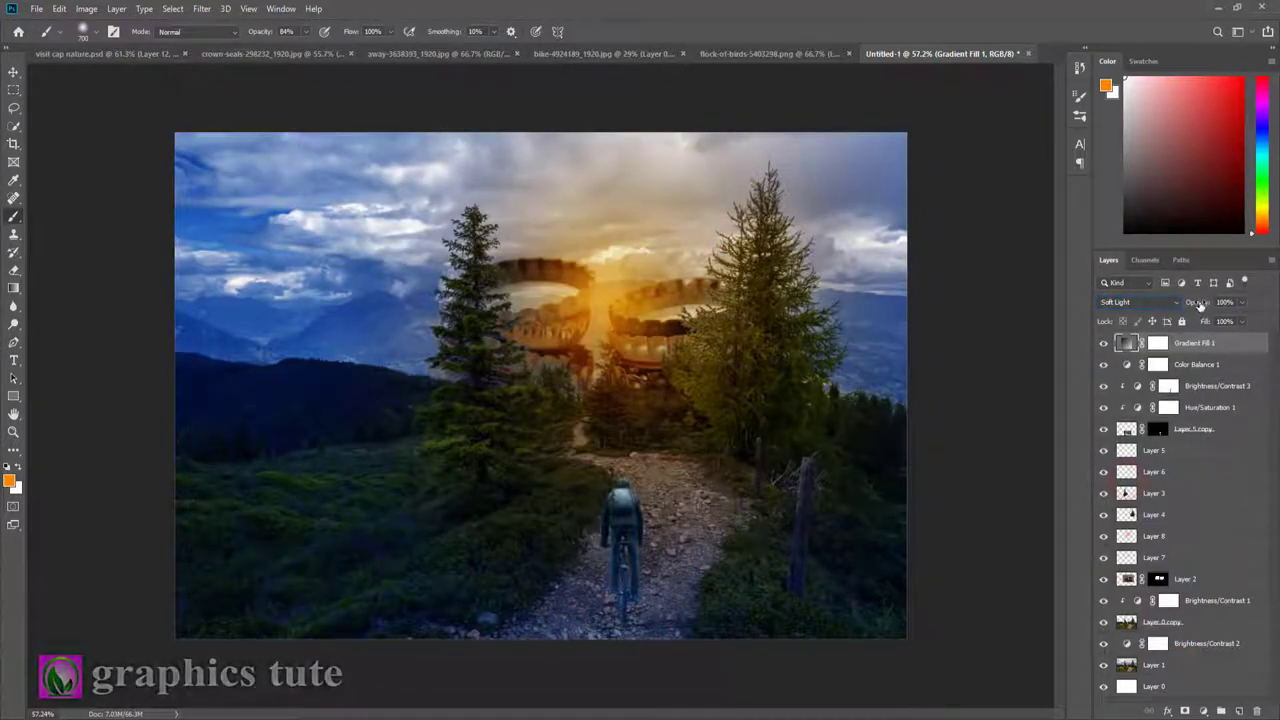
drag(1181, 304, 1182, 304)
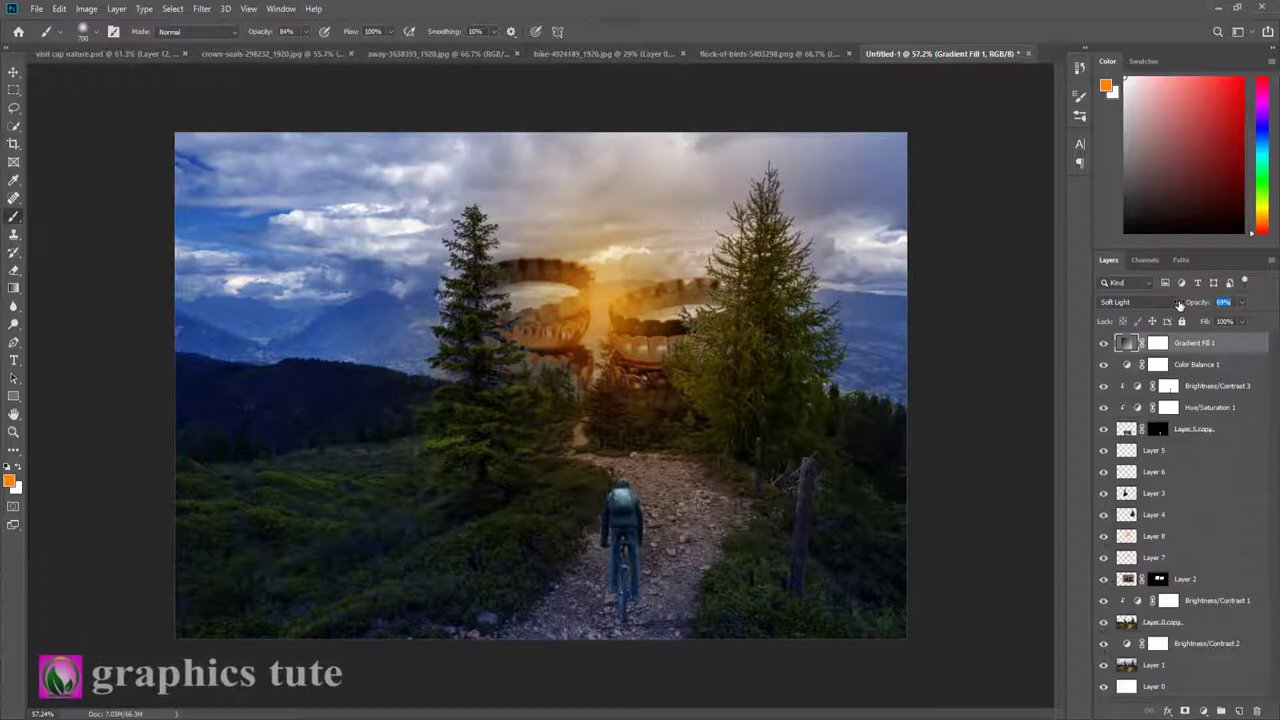
click(1103, 345)
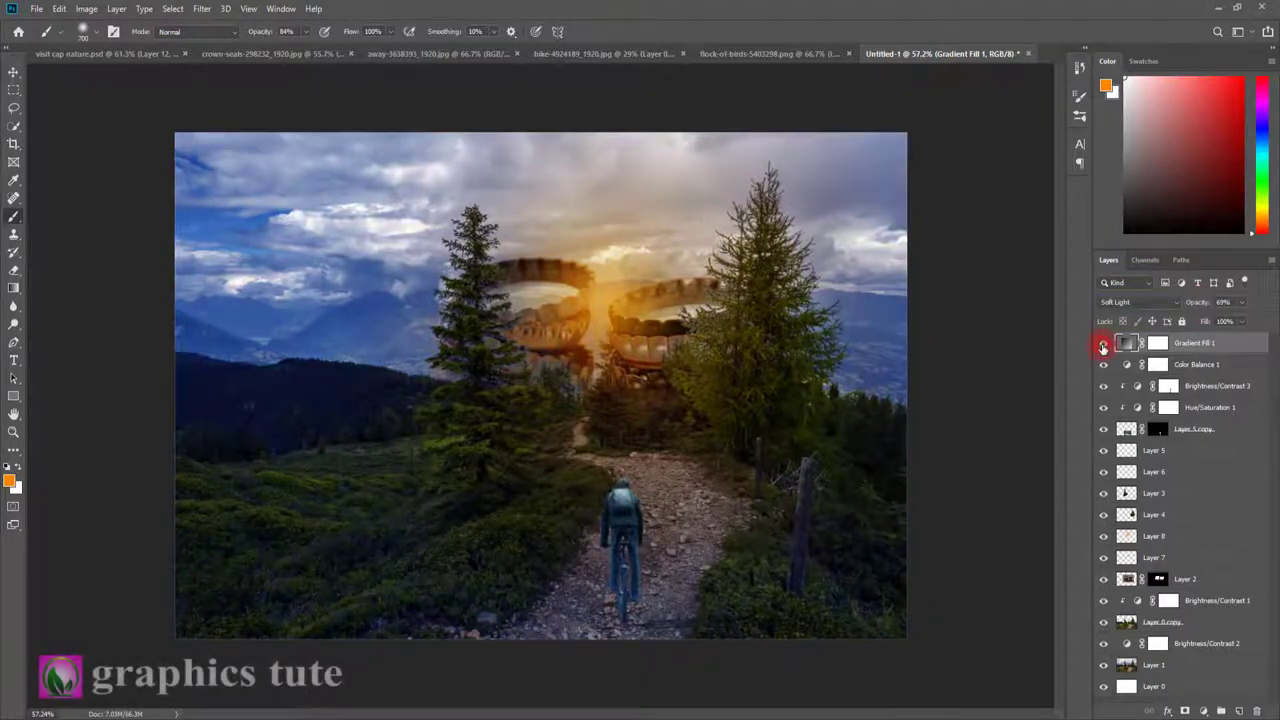
click(1103, 345)
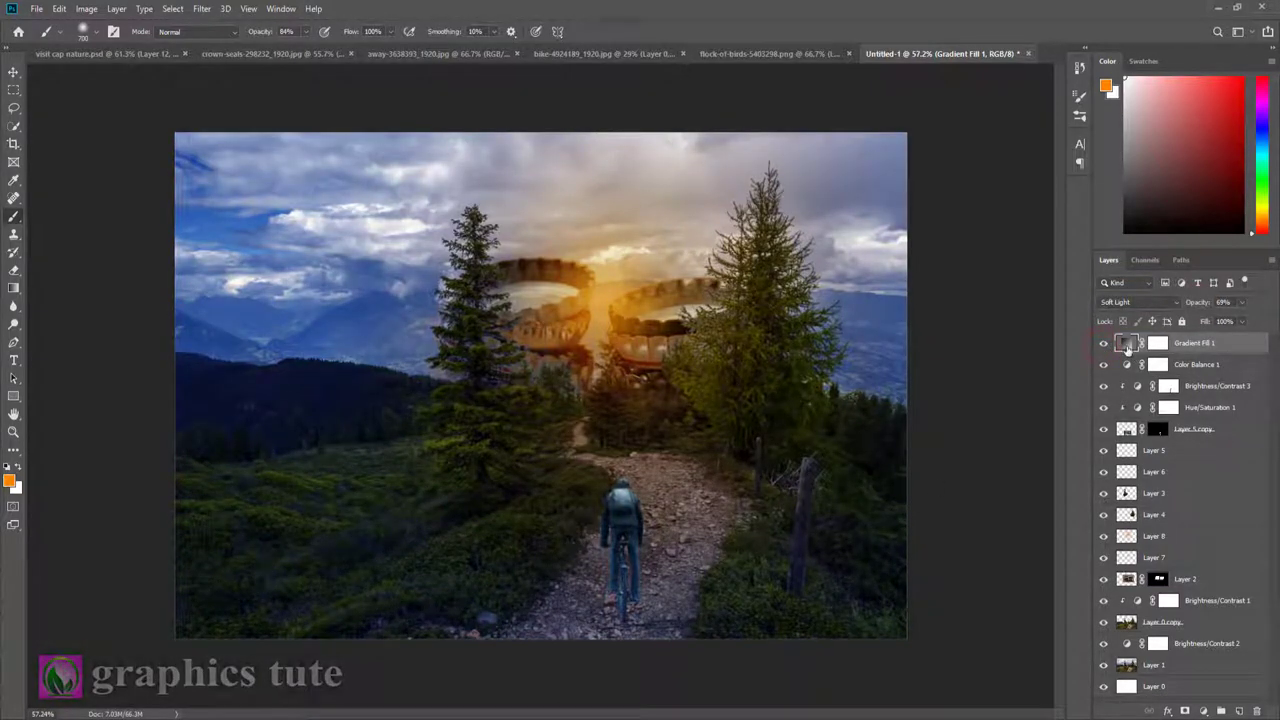
Step: Enlarge the radial glow to a Scale of 210%
double_click(1127, 345)
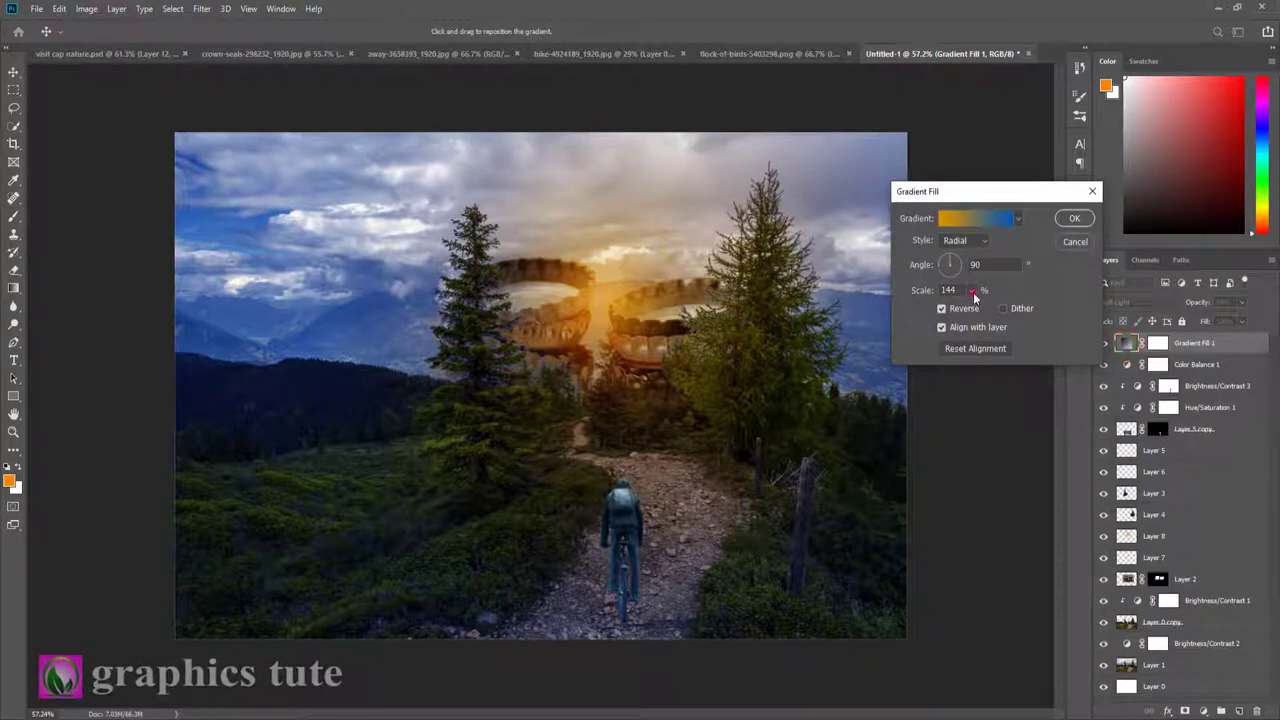
drag(969, 309, 978, 312)
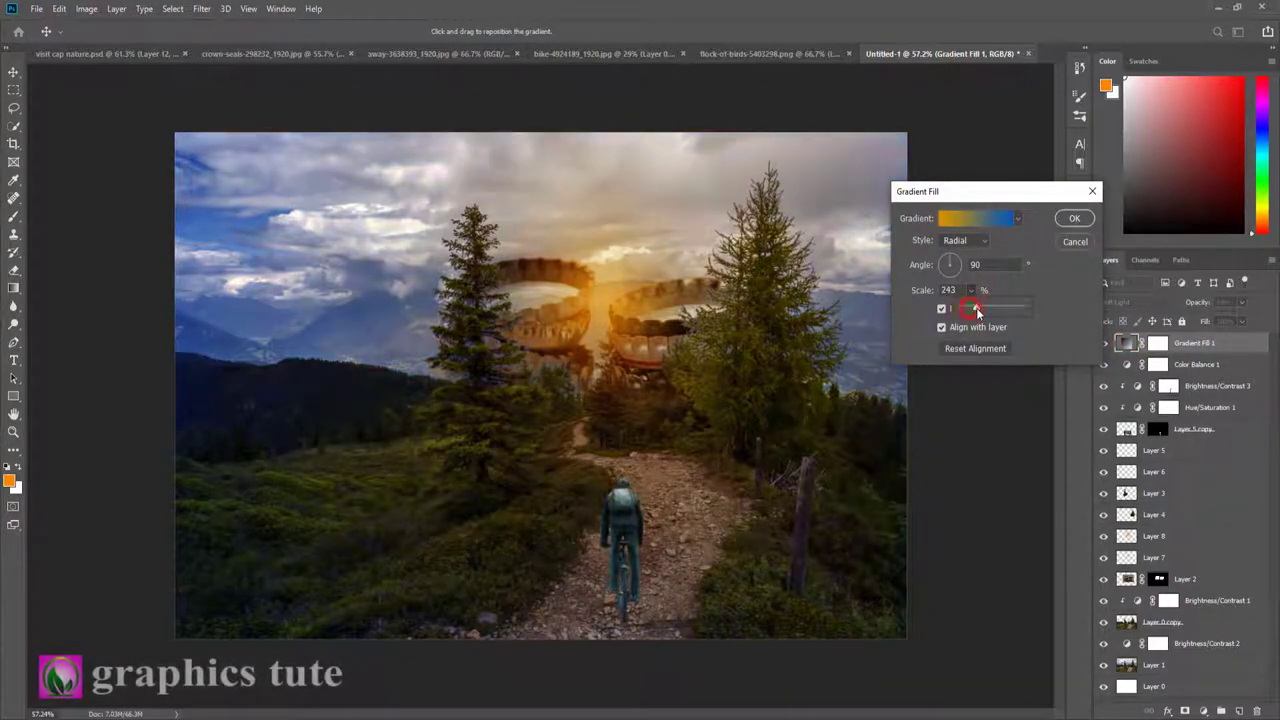
click(1076, 219)
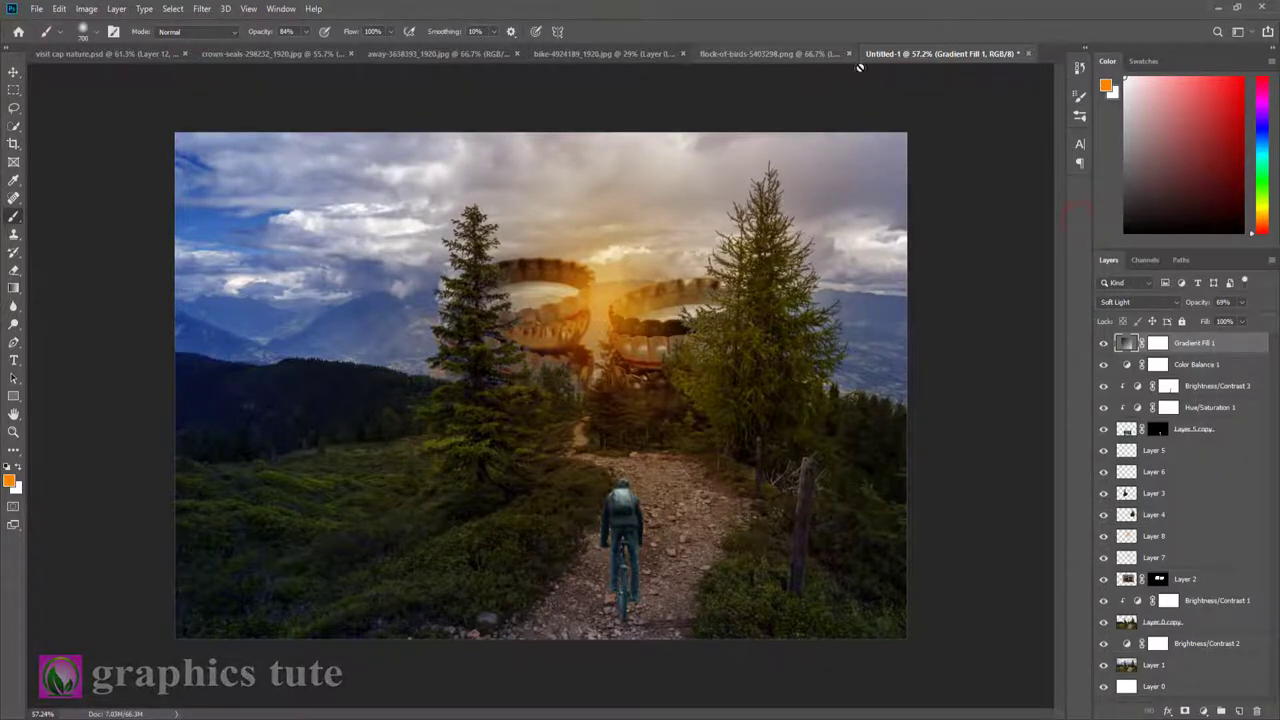
Step: Add the bird flock, scaled to about 25%, in the sky above the right cap, then add empty Layer 10
click(770, 54)
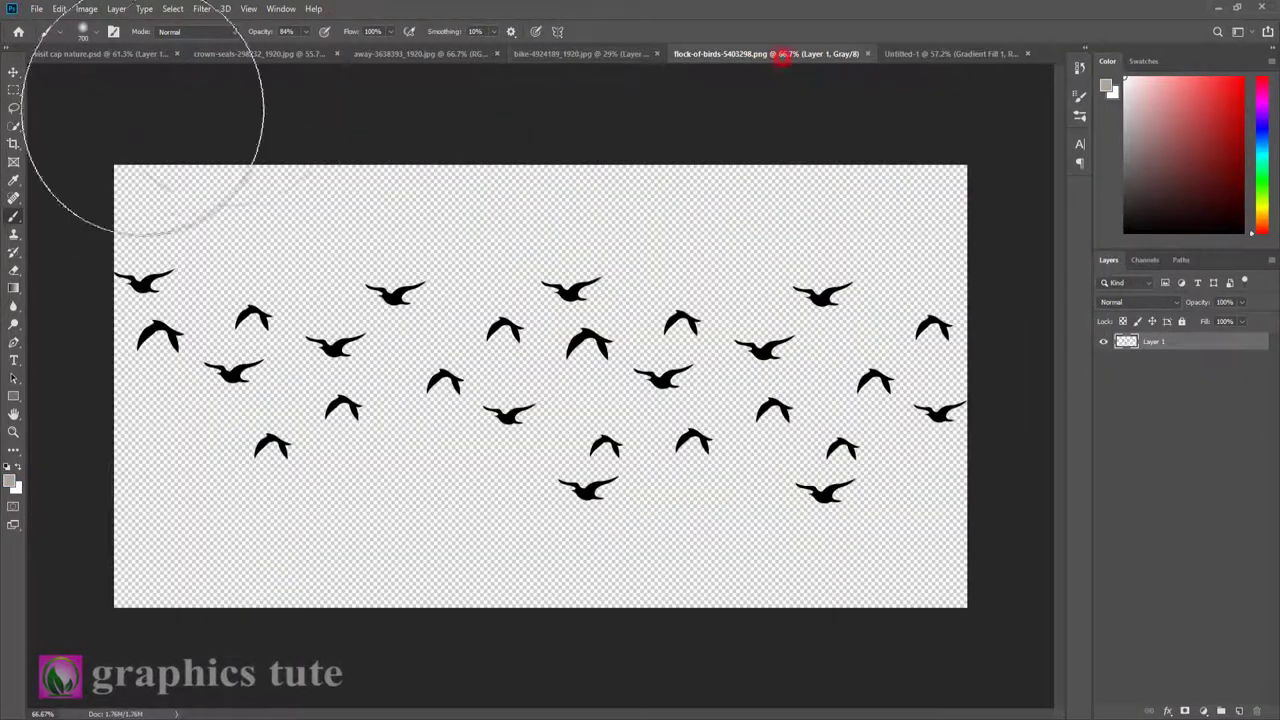
click(13, 72)
mouse_move(443, 326)
mouse_down()
mouse_move(912, 47)
mouse_move(766, 334)
mouse_up()
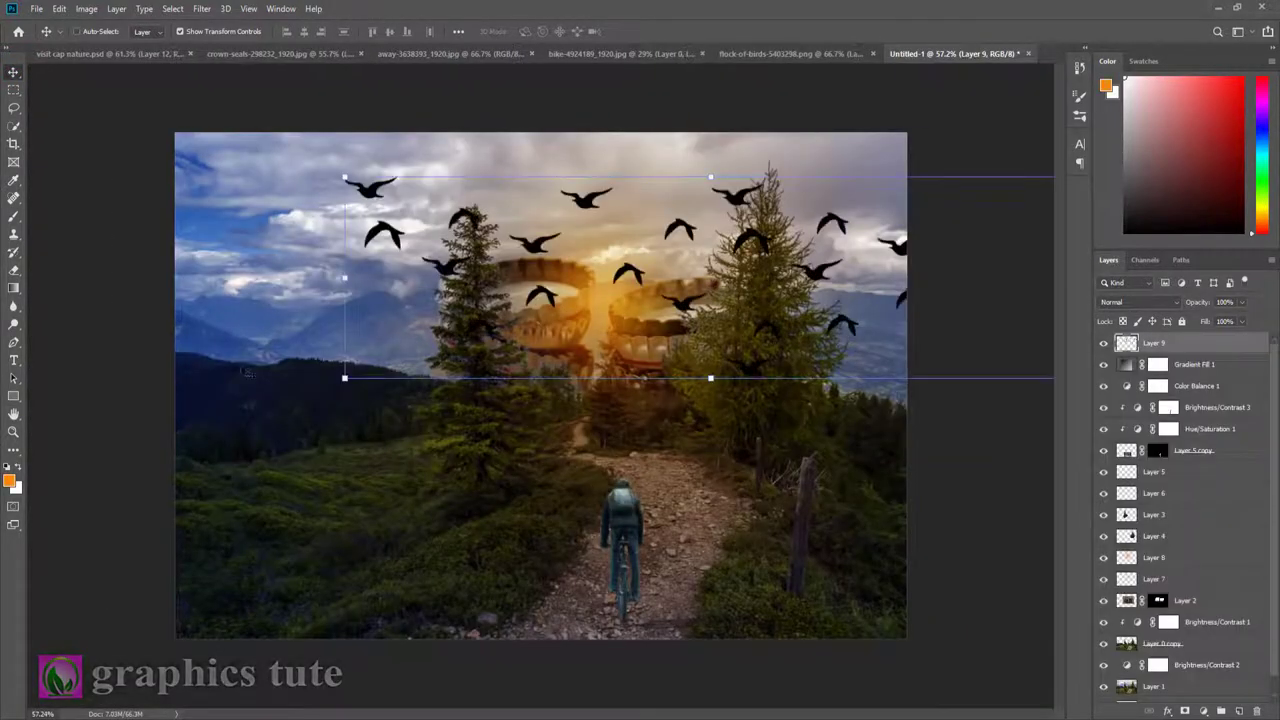
drag(344, 378, 618, 302)
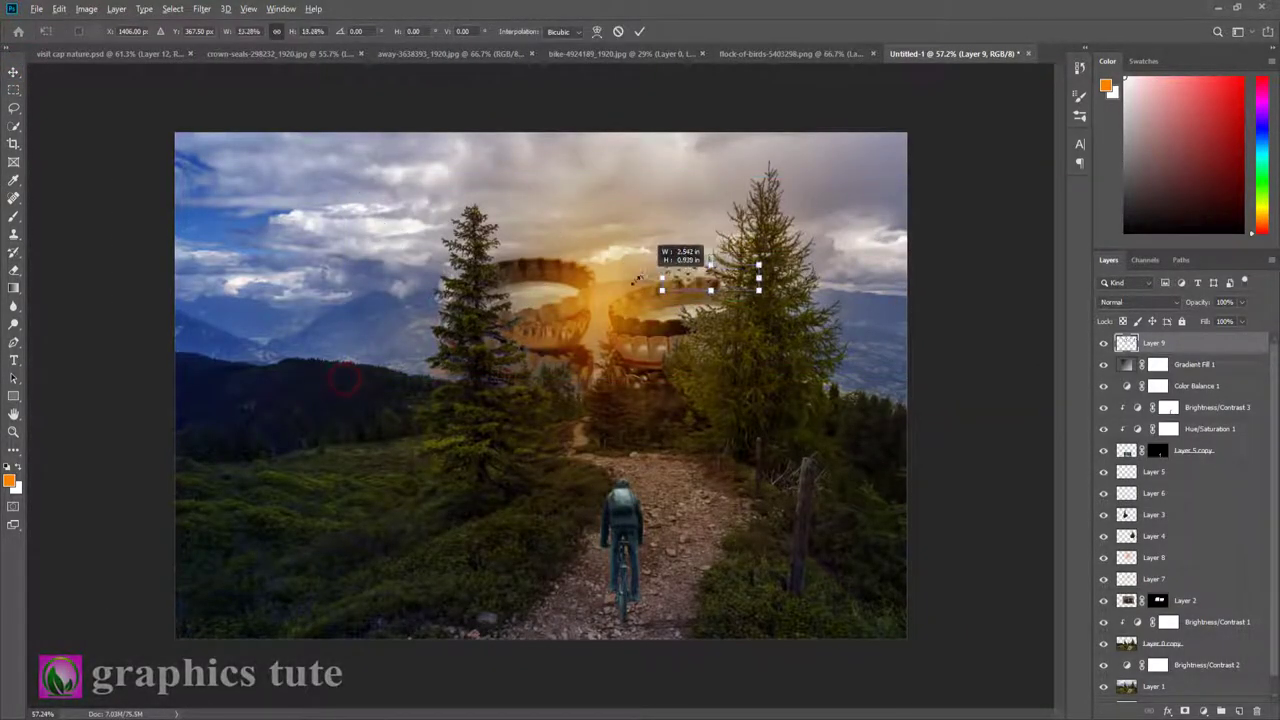
drag(747, 289, 737, 249)
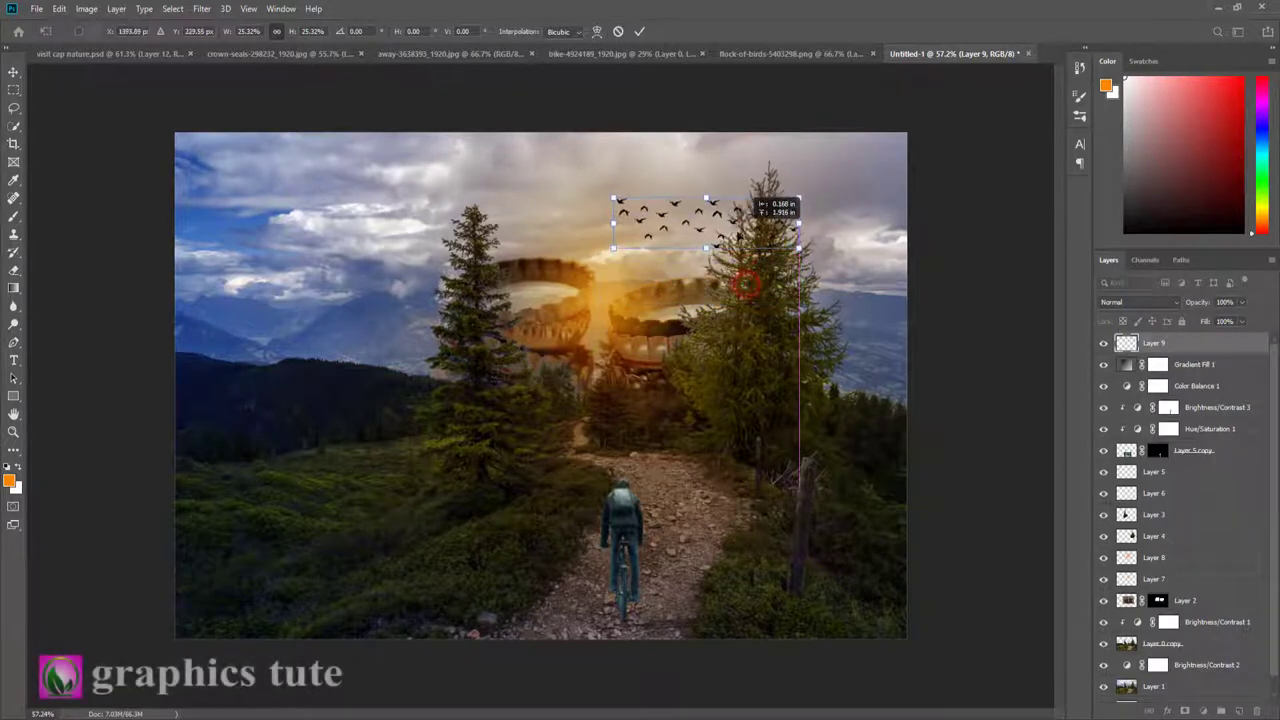
click(640, 32)
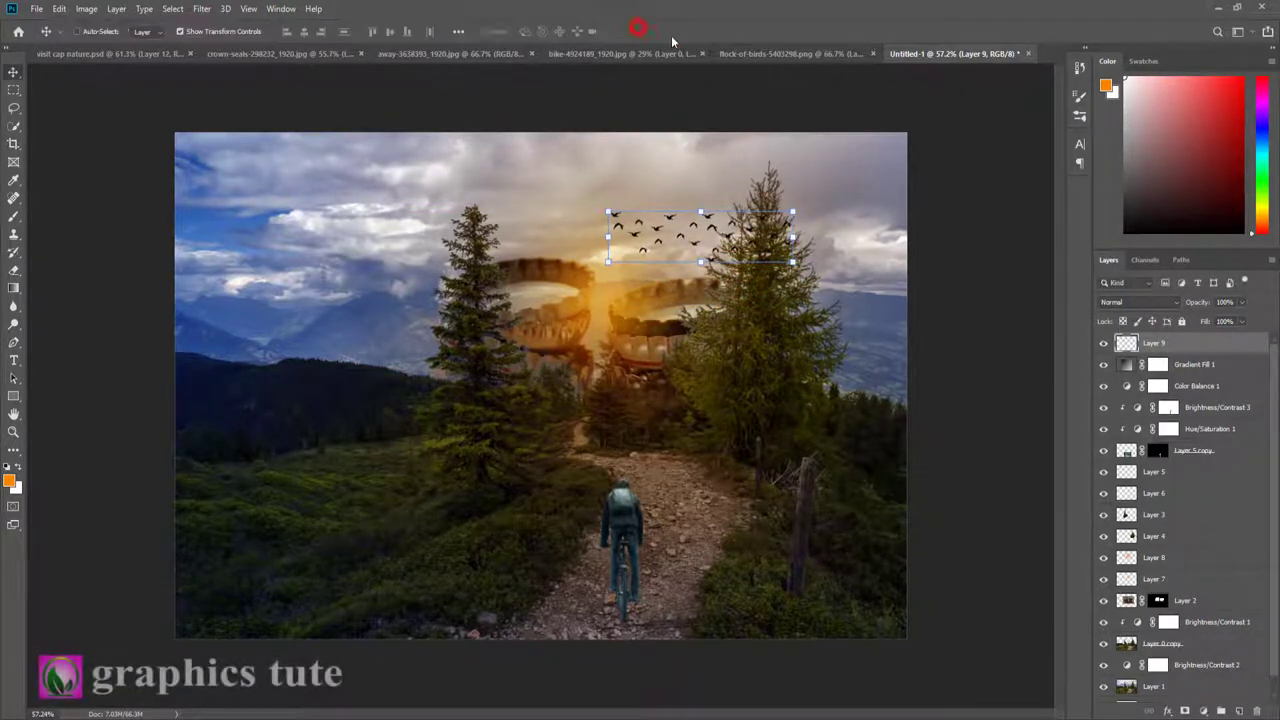
click(1241, 711)
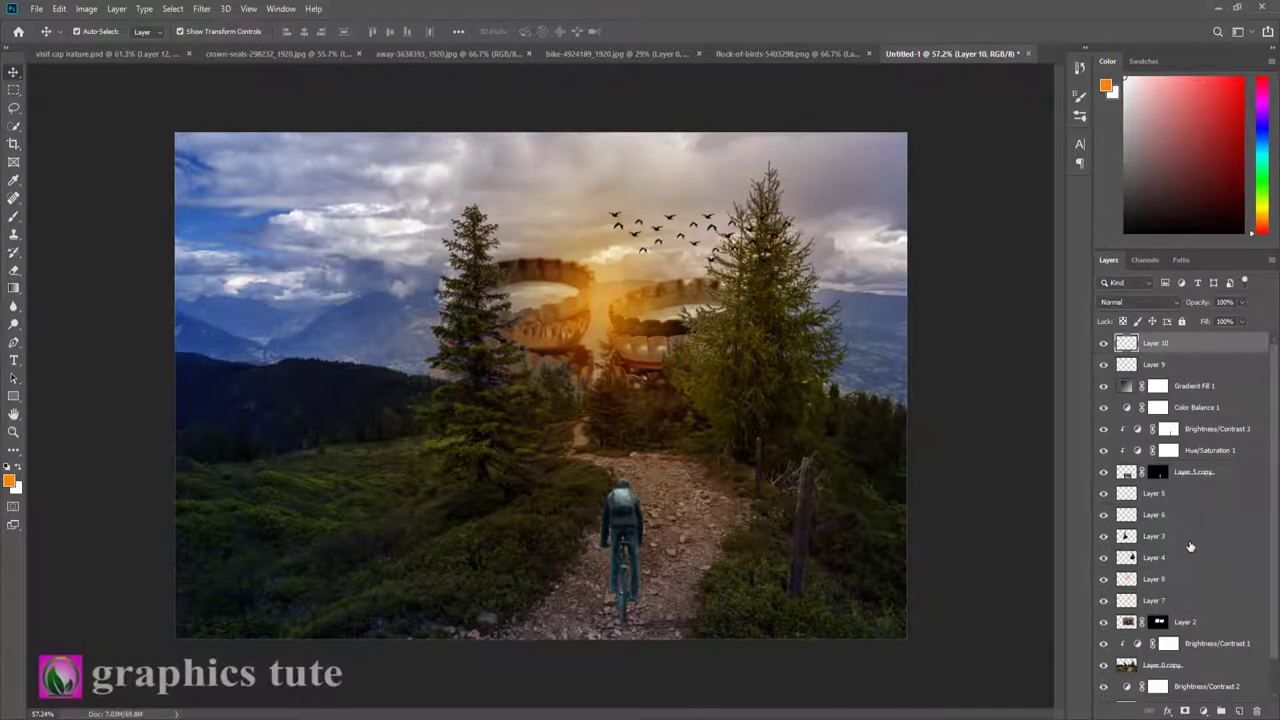
Step: Stamp the composite and grade it in Camera Raw: Temp +5, Tint -15, Contrast +23, Shadows +33, Whites -17, Blacks +10, Dehaze +8
key(ctrl+shift+alt+e)
click(202, 10)
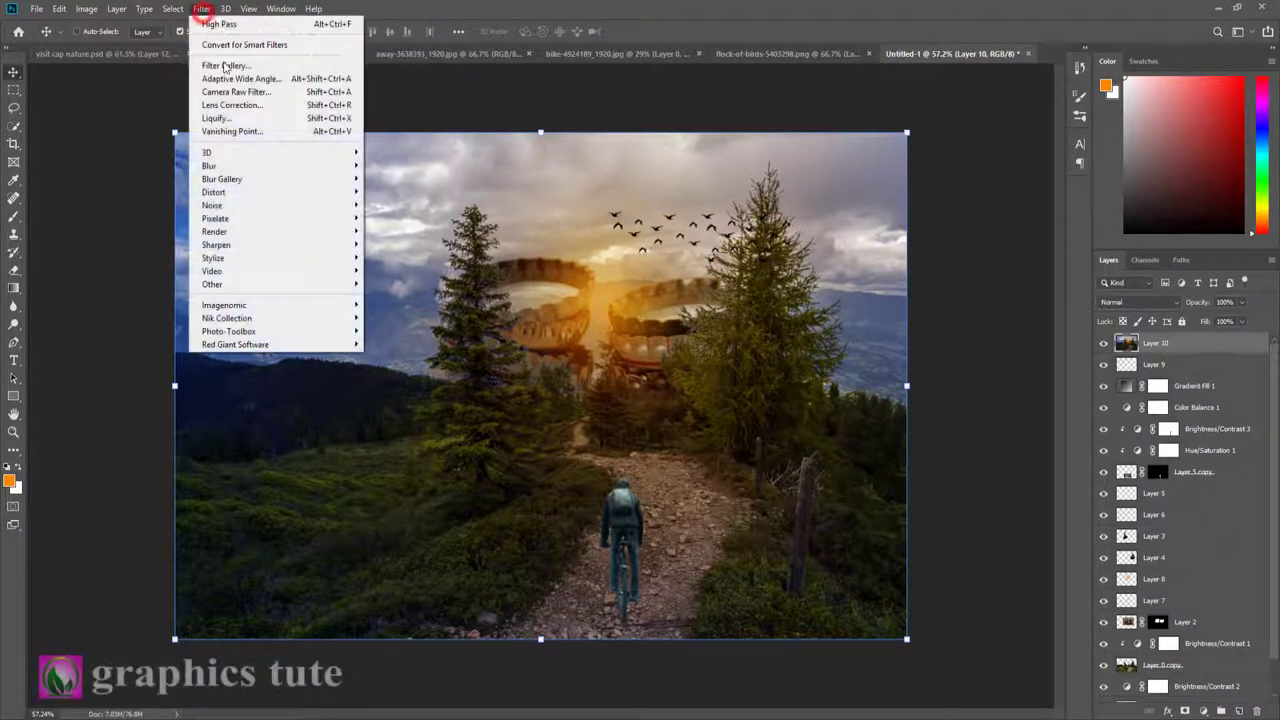
click(232, 90)
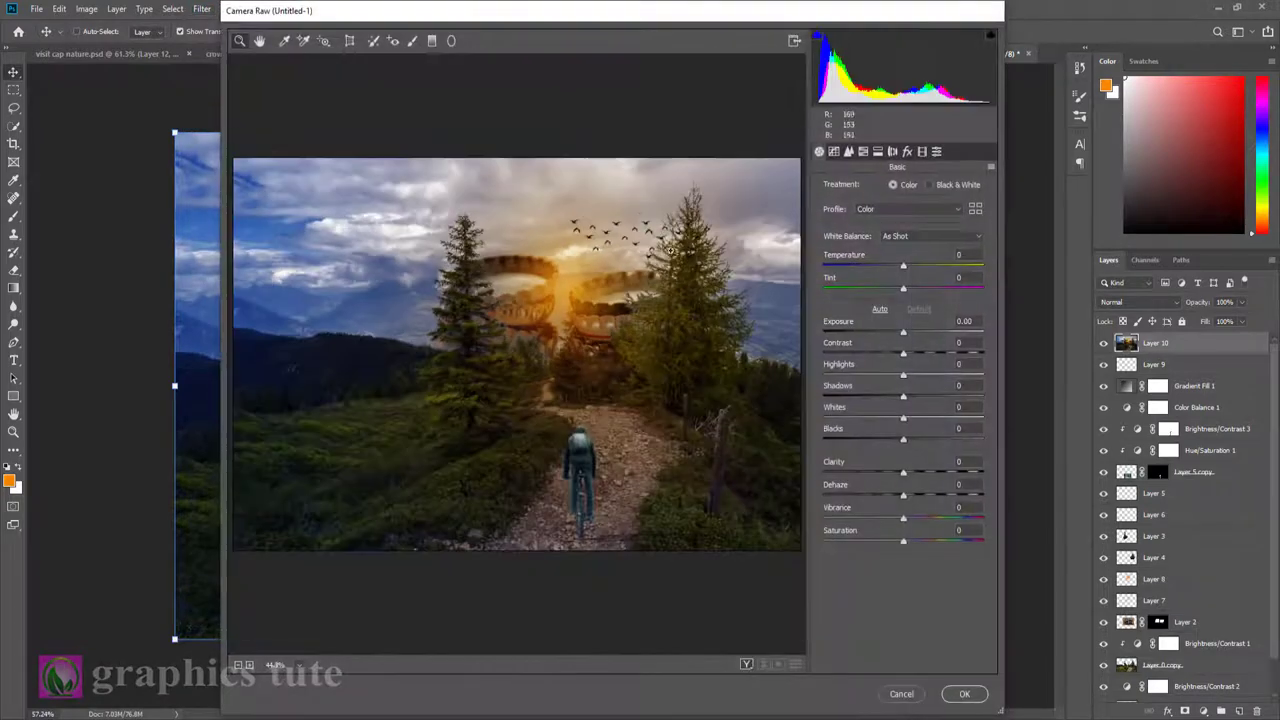
drag(903, 265, 891, 289)
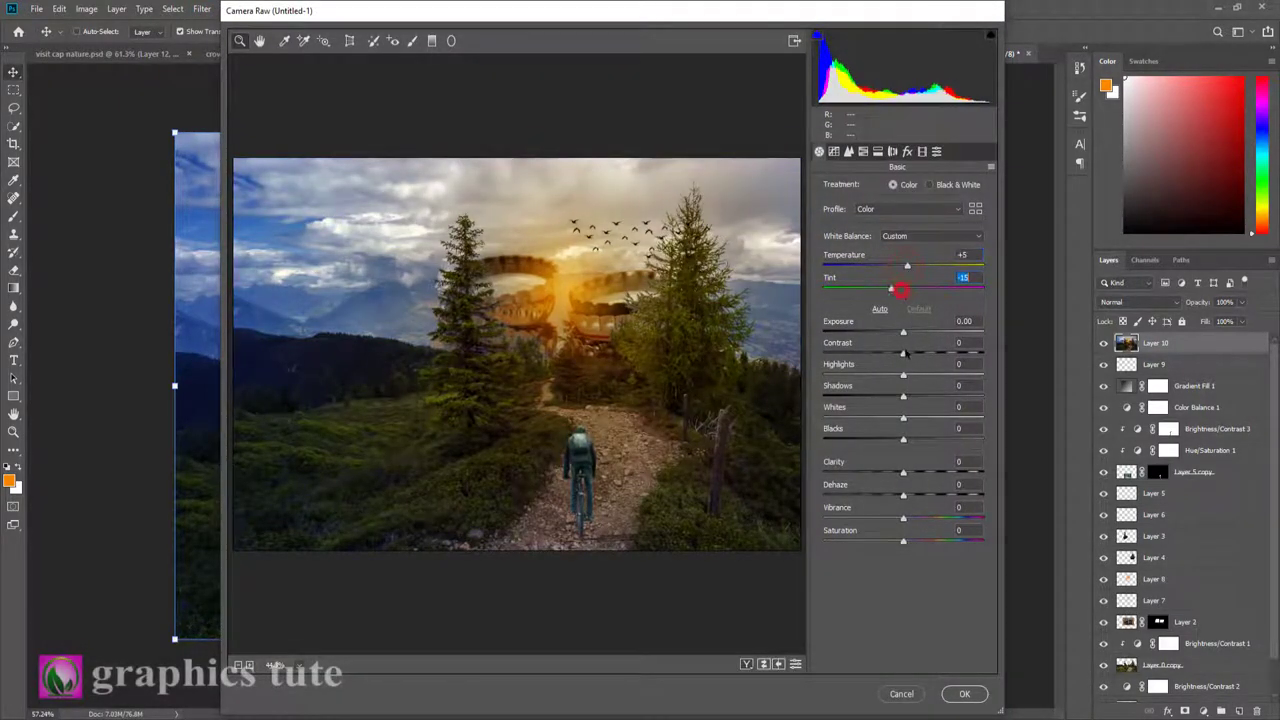
mouse_move(903, 353)
mouse_down()
mouse_move(921, 353)
mouse_move(863, 376)
mouse_move(937, 397)
mouse_move(906, 443)
mouse_move(890, 418)
mouse_up()
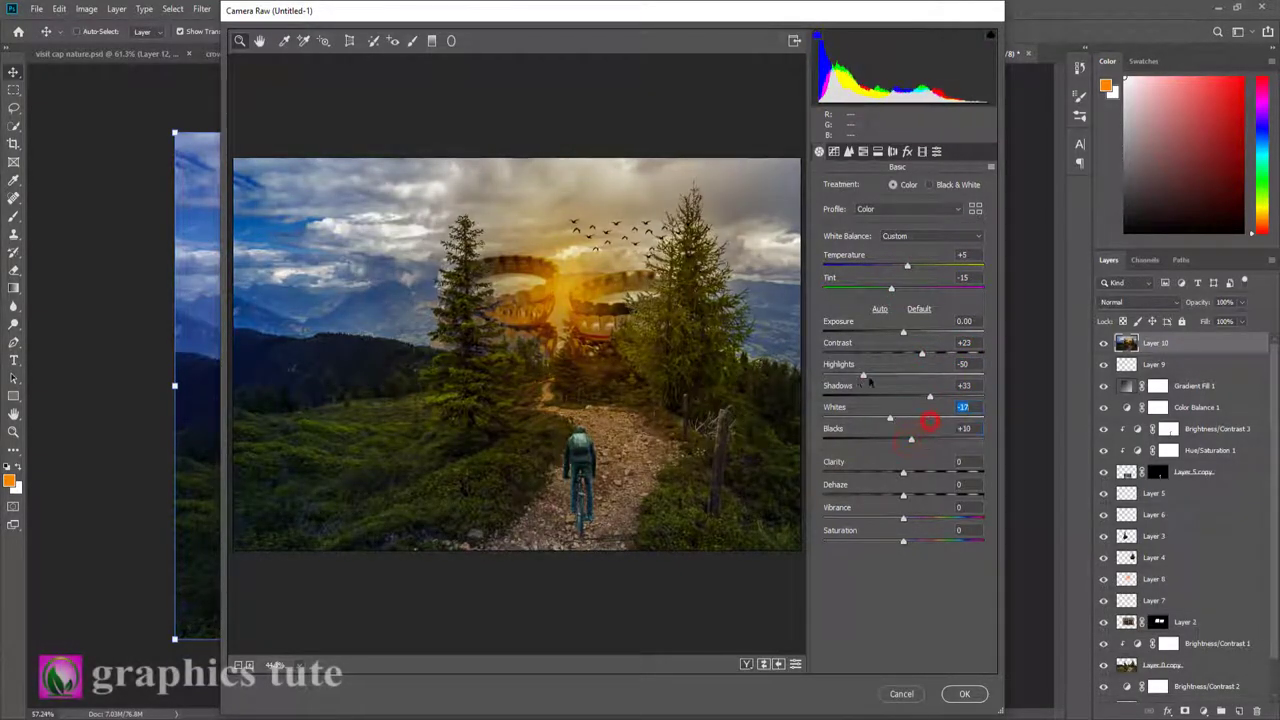
click(864, 376)
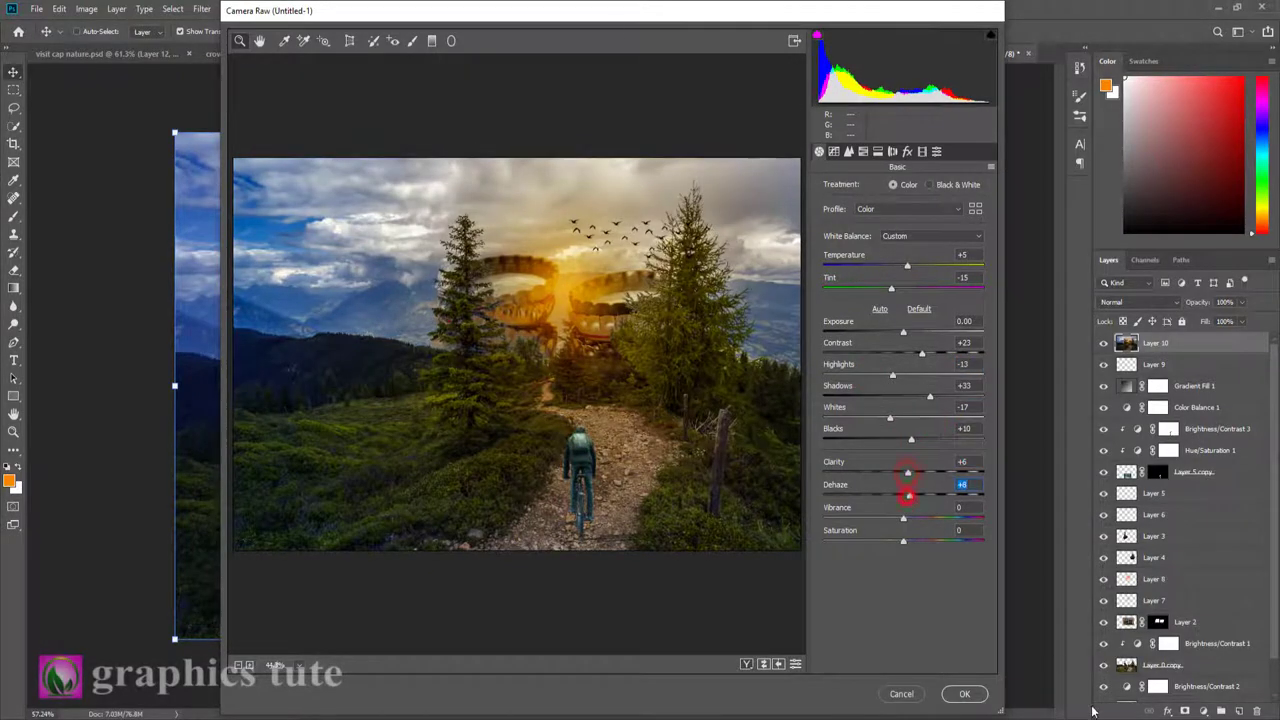
click(962, 693)
Step: Stamp the visible image onto Layer 11 and set its blend mode to Linear Light
key(ctrl+shift+alt+e)
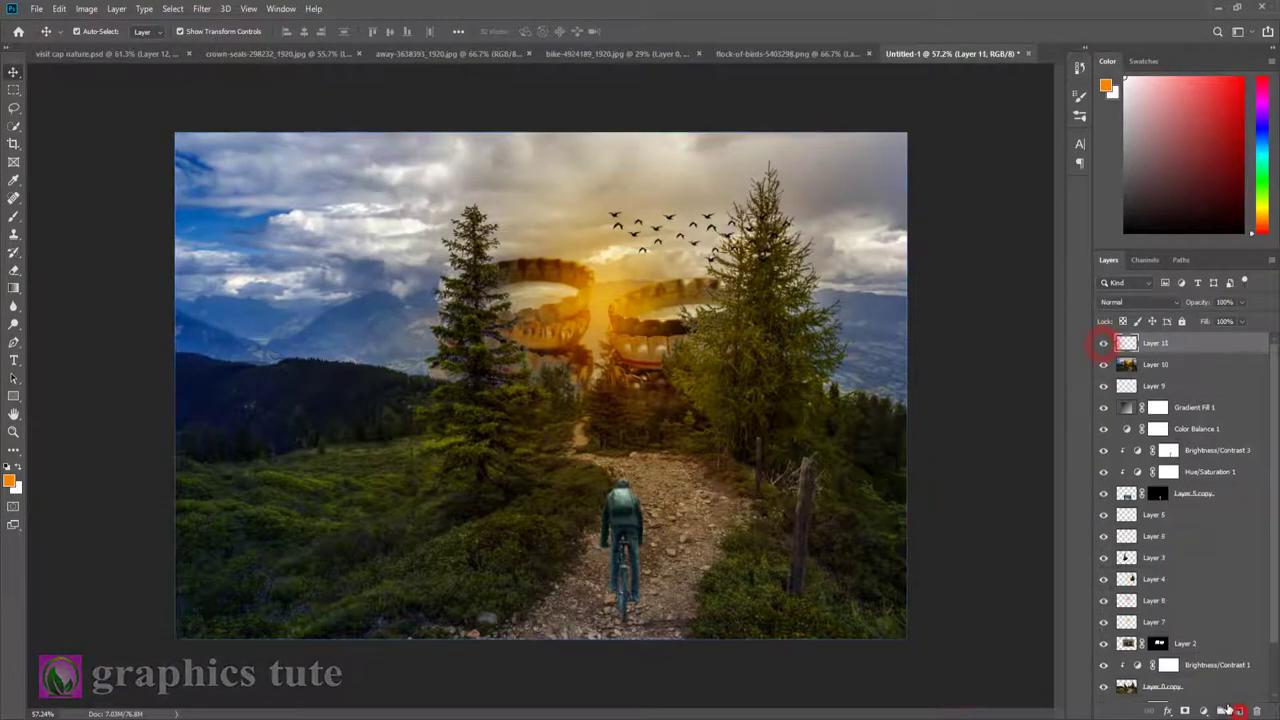
click(1120, 302)
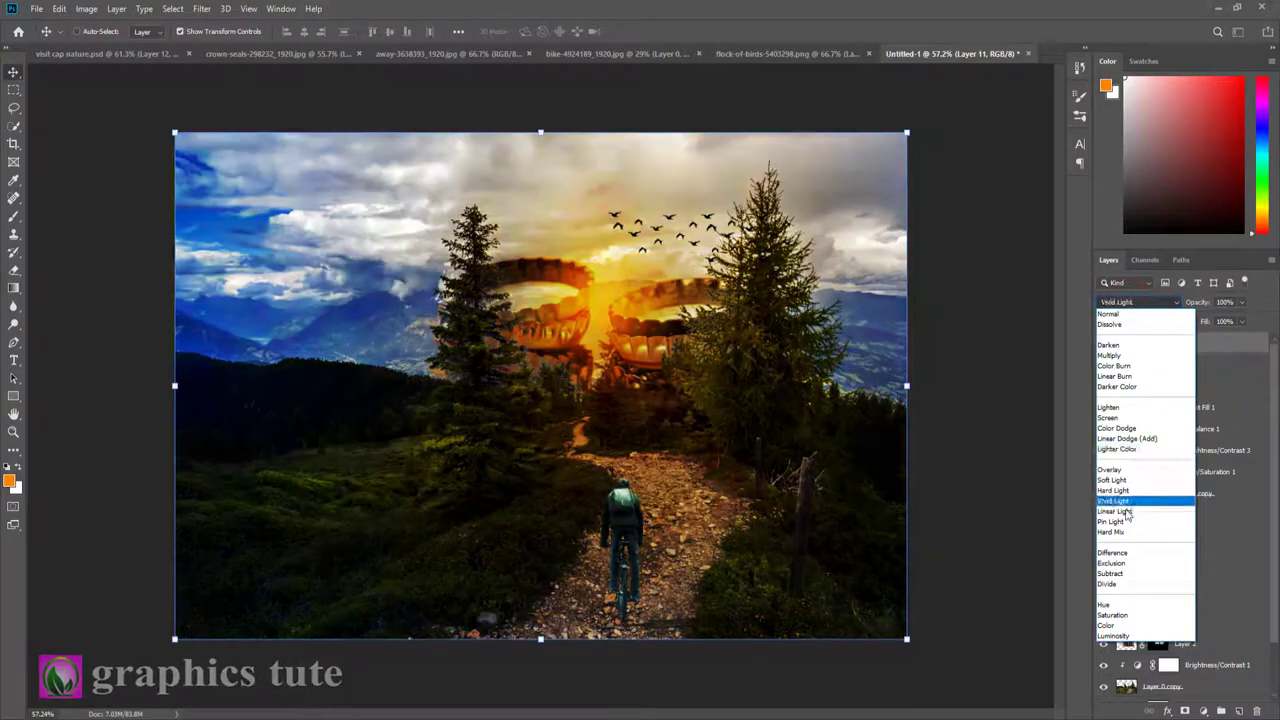
click(1114, 511)
Step: Apply High Pass to Layer 11, then toggle its visibility and zoom to compare the sharpening
click(201, 8)
click(396, 292)
click(708, 177)
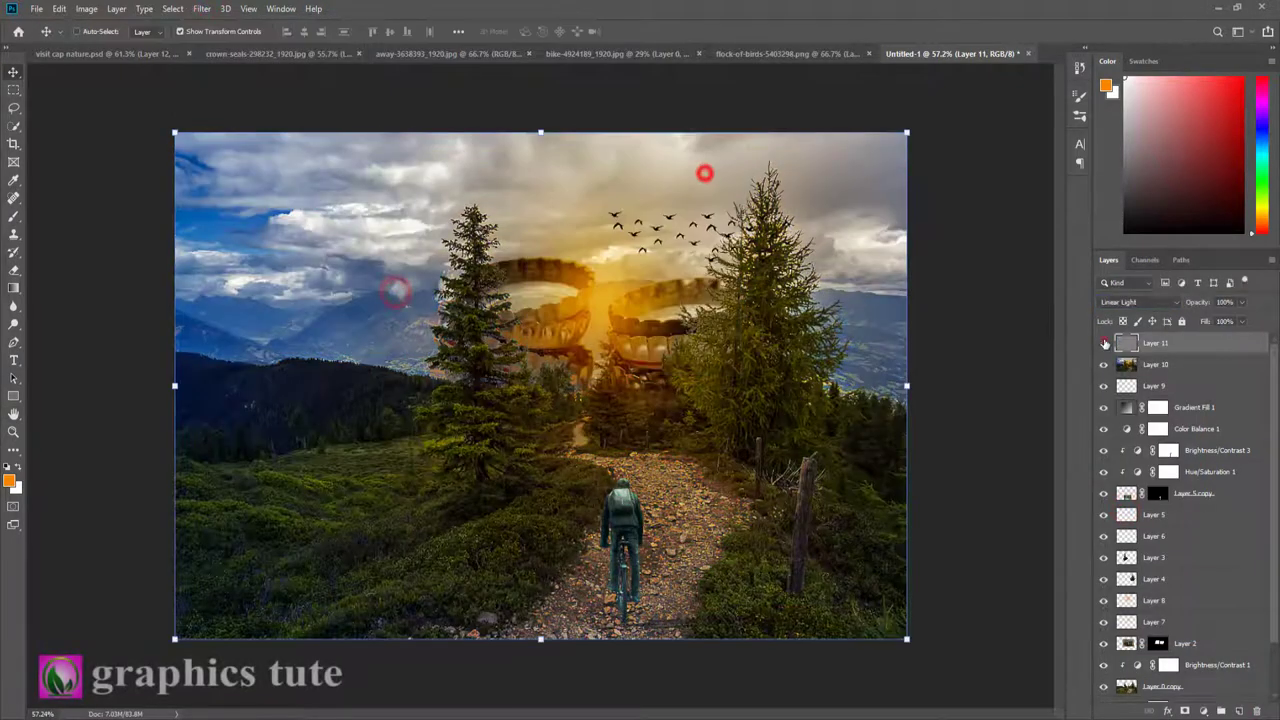
click(1103, 342)
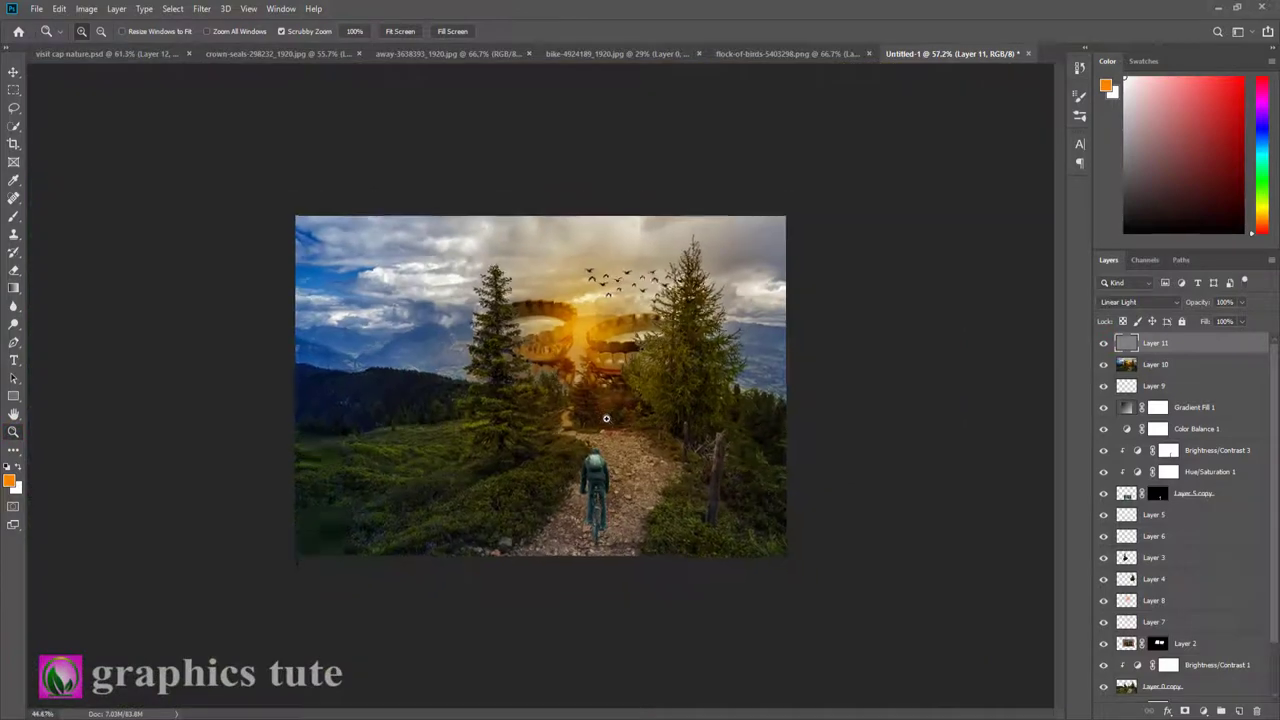
drag(640, 434, 629, 424)
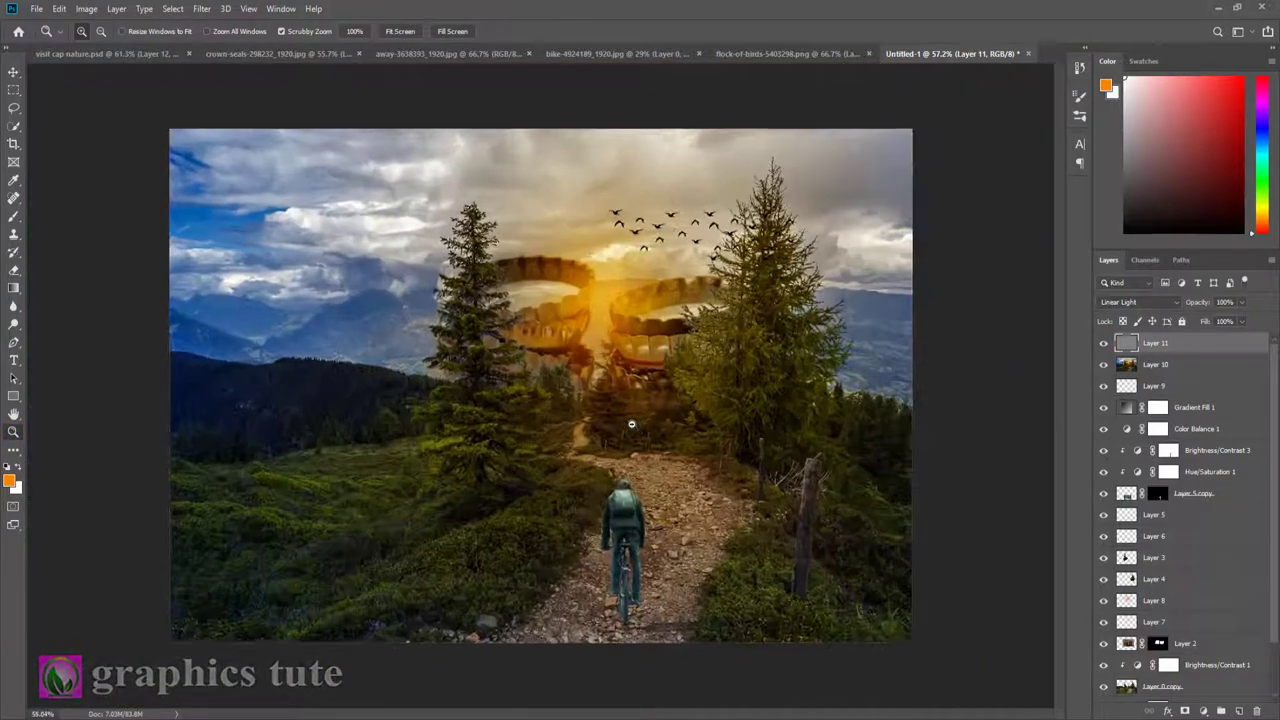